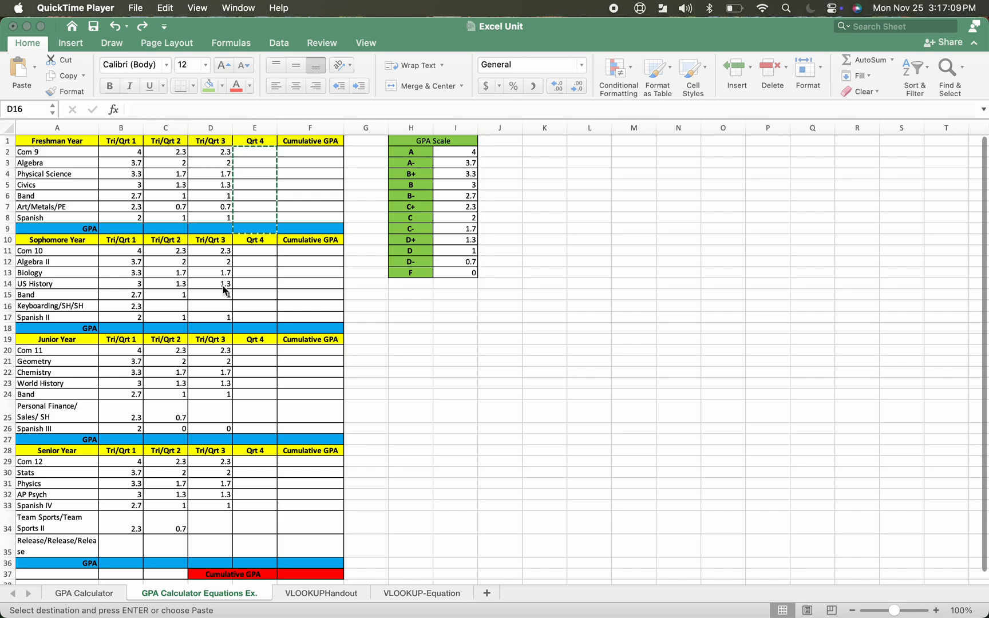
{"action": "left_click", "coordinate": [121, 157]}
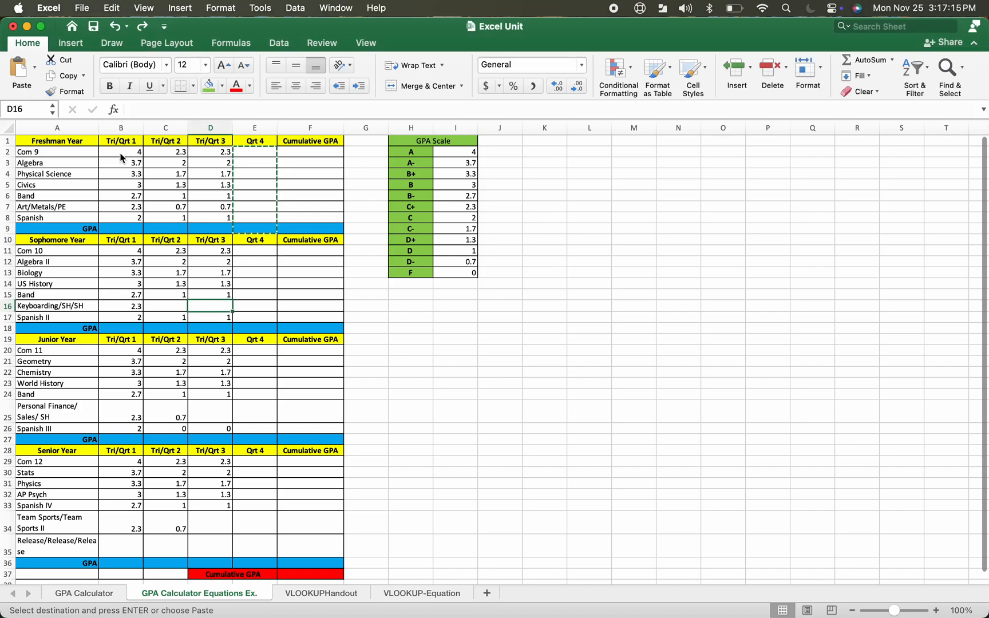
{"action": "left_click_drag", "start_coordinate": [119, 150], "coordinate": [115, 223]}
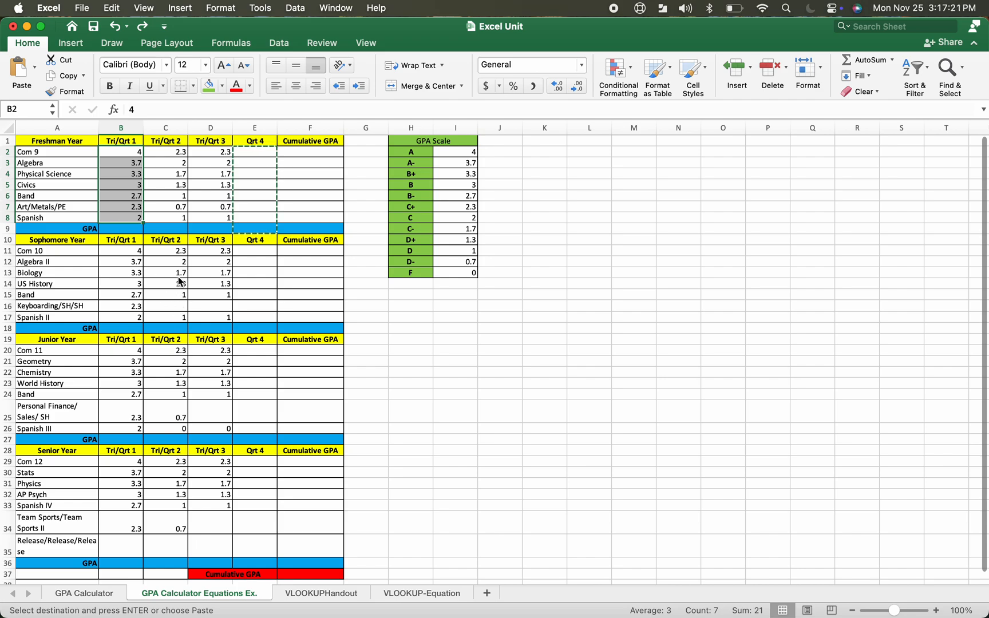
{"action": "left_click", "coordinate": [177, 219]}
{"action": "left_click_drag", "start_coordinate": [123, 150], "coordinate": [121, 219]}
{"action": "left_click", "coordinate": [167, 186]}
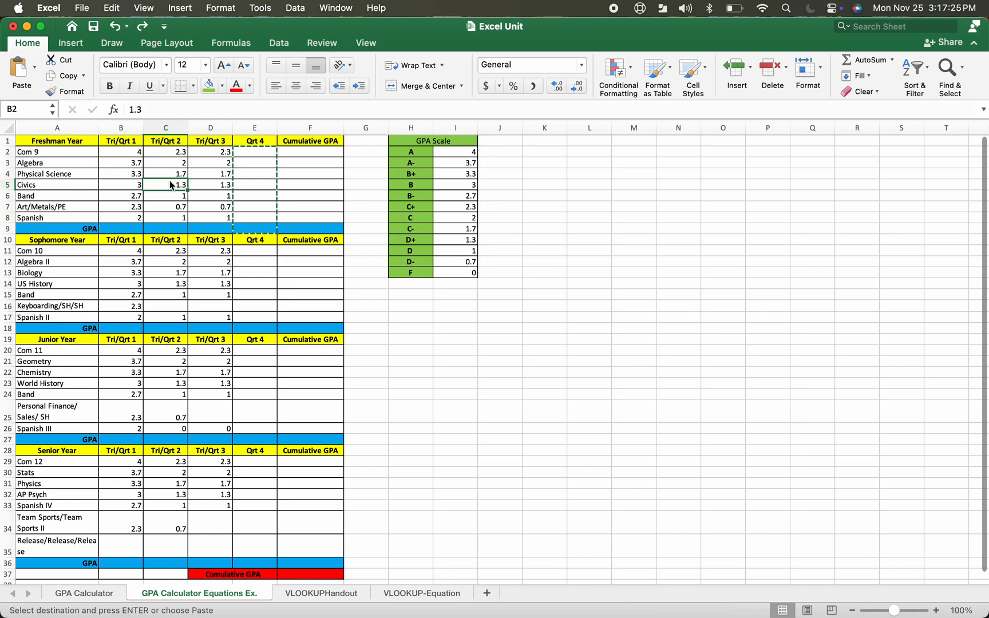
{"action": "left_click", "coordinate": [132, 152]}
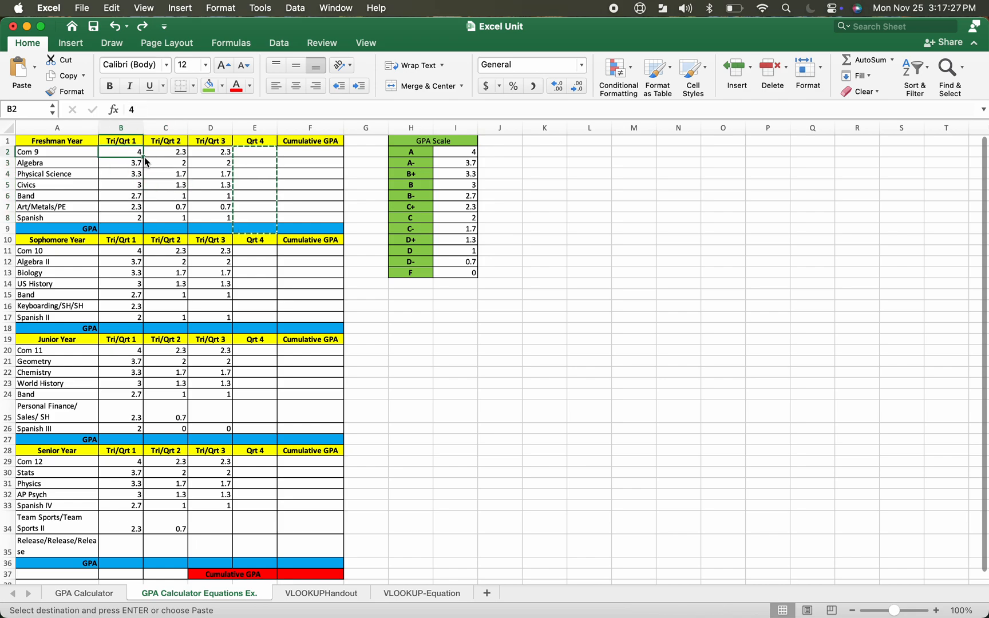
{"action": "left_click_drag", "start_coordinate": [144, 157], "coordinate": [143, 189]}
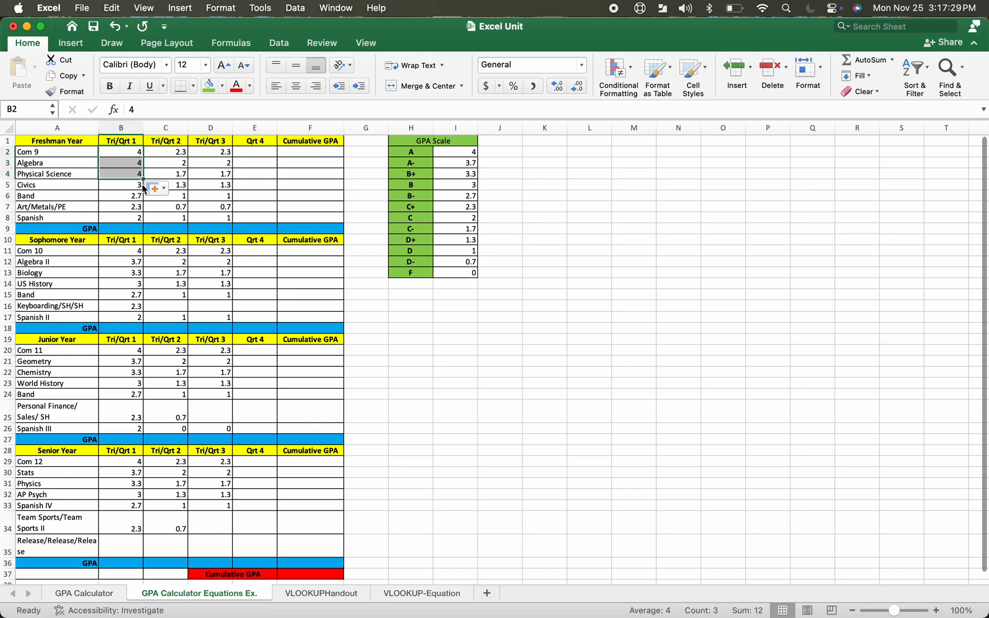
{"action": "left_click", "coordinate": [115, 28]}
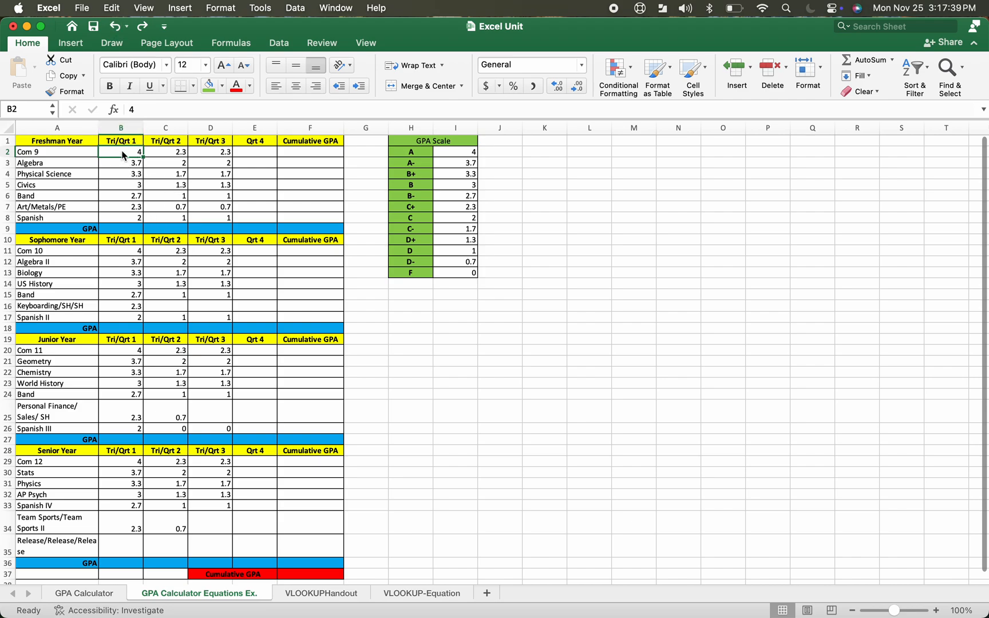
Calculate the Freshman Tri/Qrt 1 GPA in B9 as the average of B2:B8 using AutoSum Average
{"action": "left_click_drag", "start_coordinate": [122, 153], "coordinate": [119, 223]}
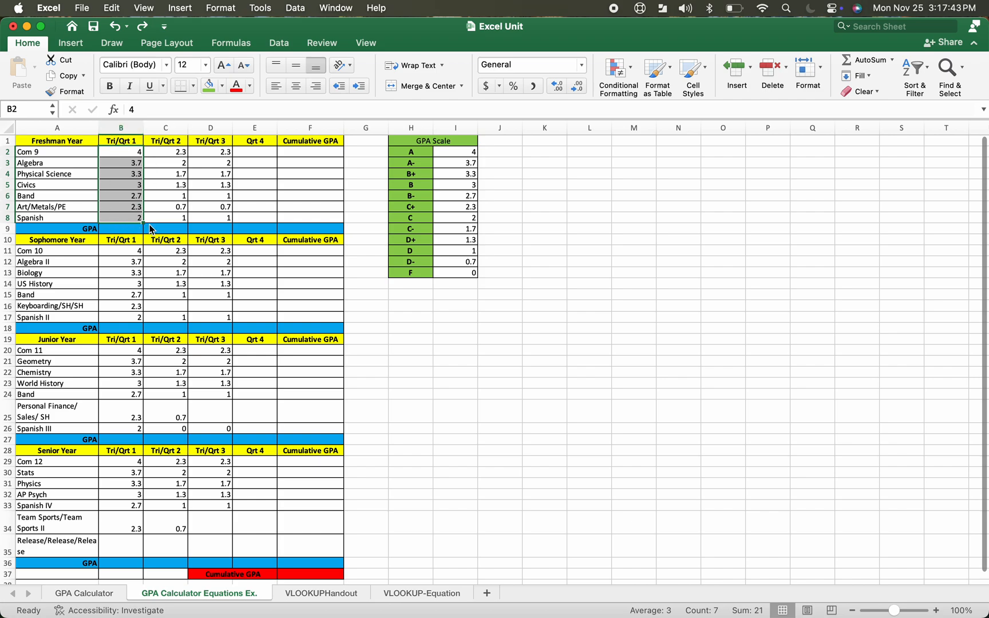
{"action": "left_click", "coordinate": [893, 61]}
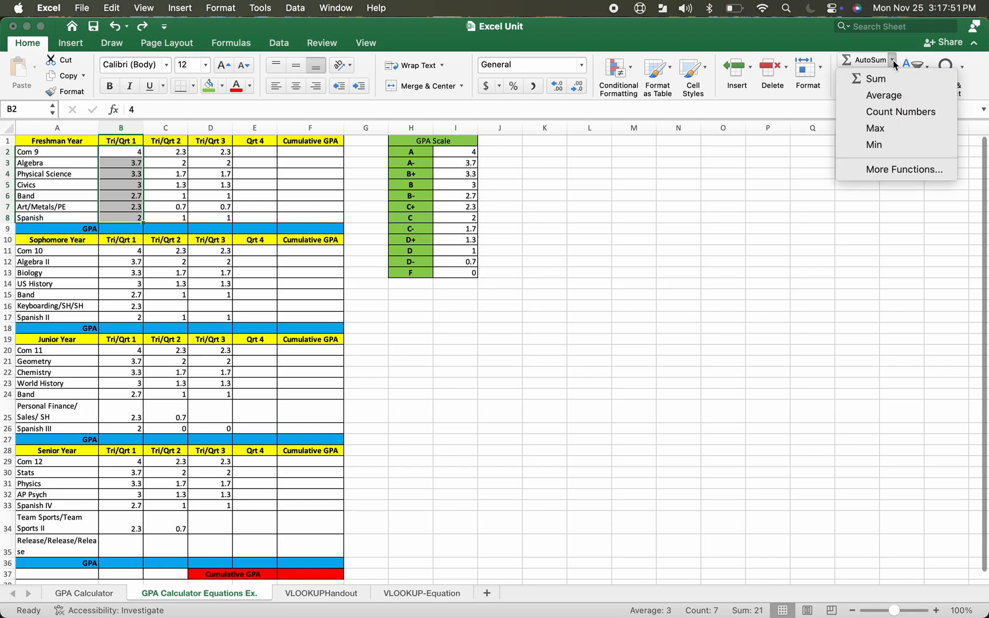
{"action": "left_click", "coordinate": [893, 96]}
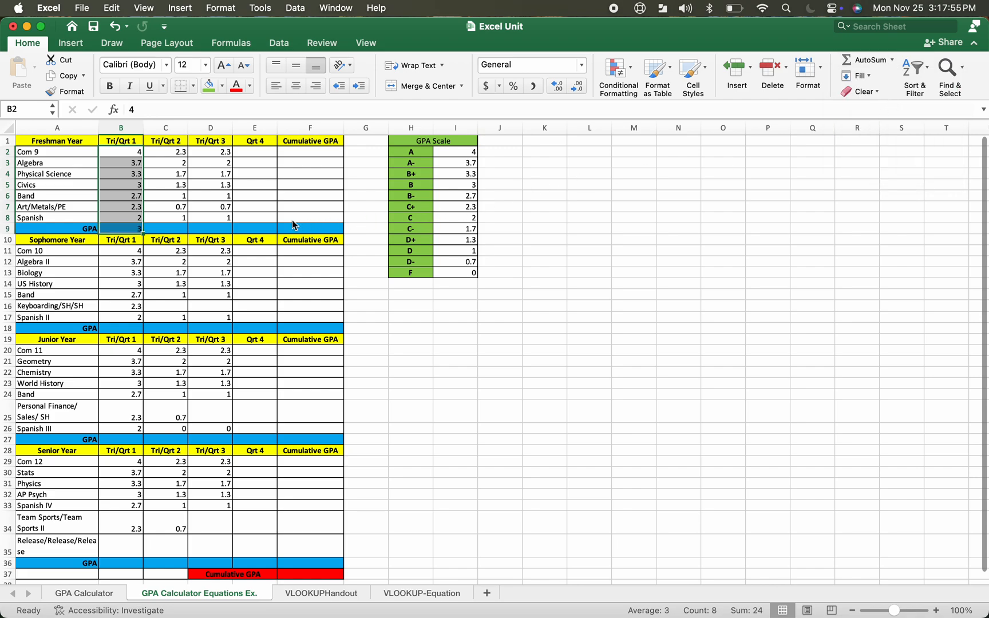
{"action": "left_click", "coordinate": [259, 229]}
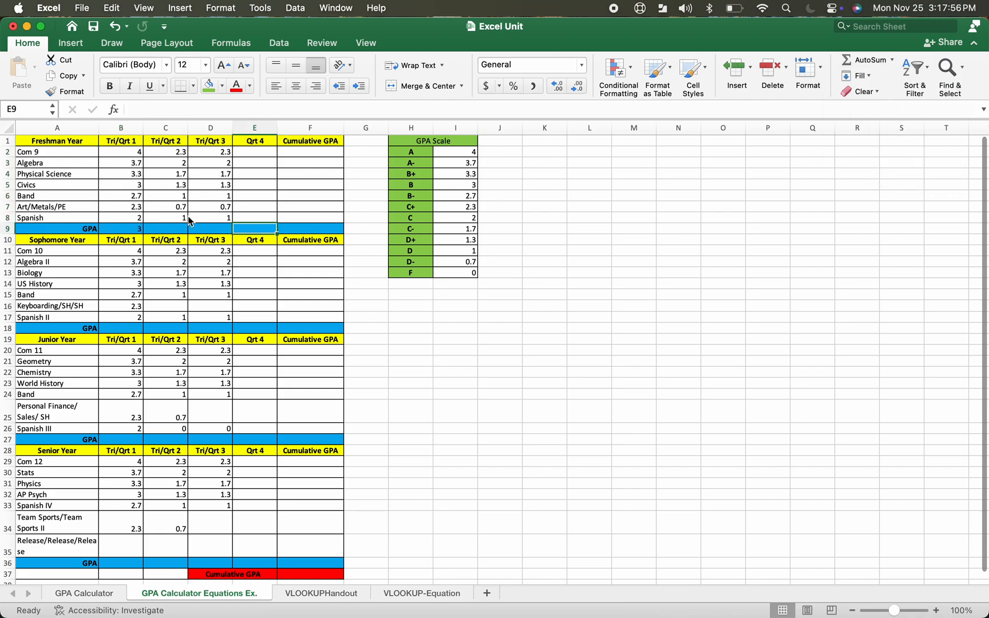
{"action": "left_click", "coordinate": [124, 232]}
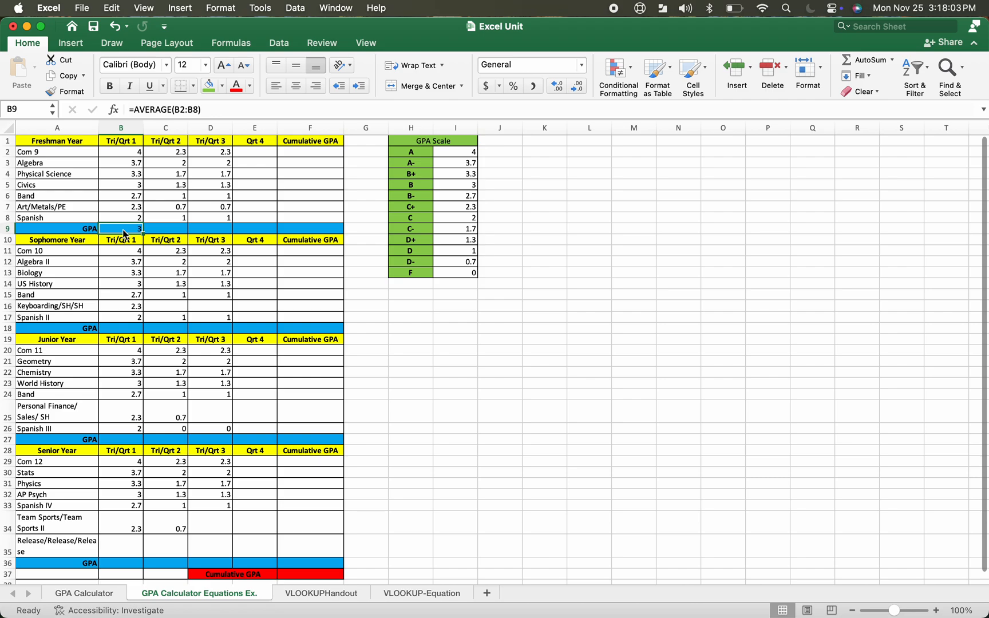
{"action": "left_click", "coordinate": [268, 225]}
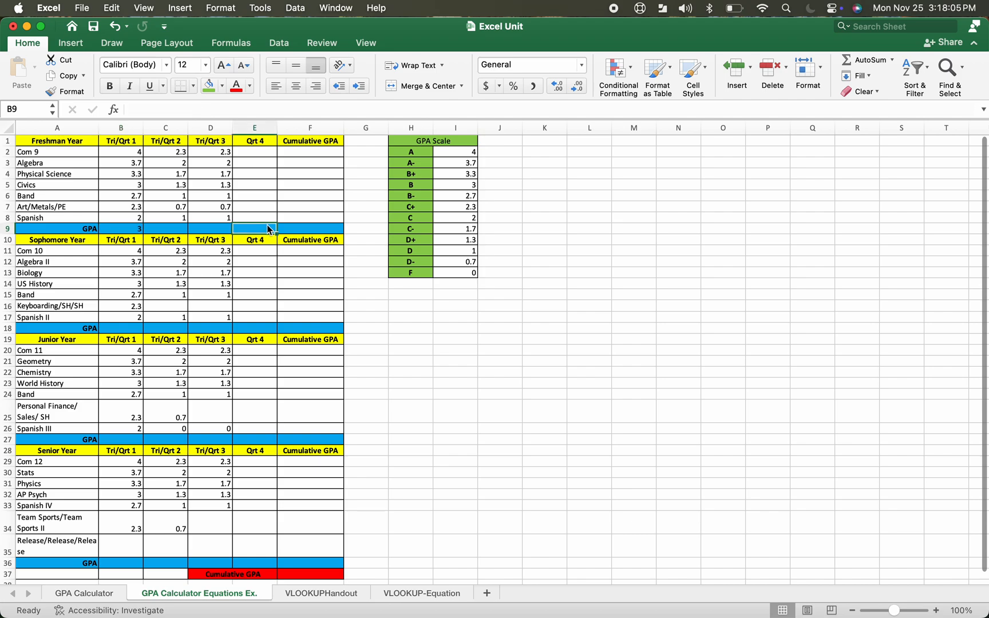
{"action": "left_click", "coordinate": [117, 232]}
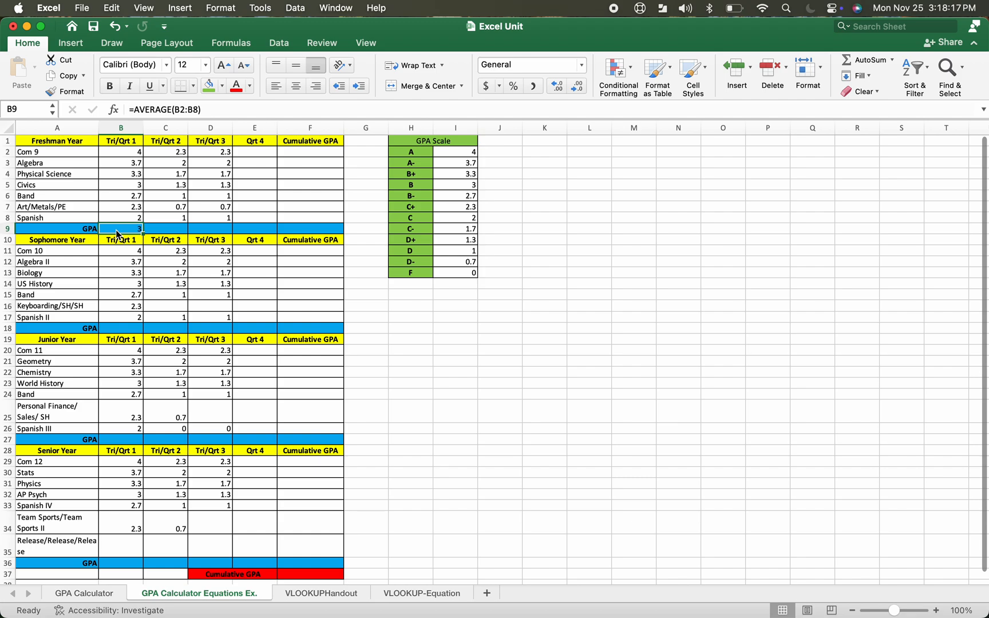
Calculate the Freshman Cumulative GPA in F9 as the average of the GPA row B9:E9 with AutoSum Average
{"action": "left_click_drag", "start_coordinate": [117, 233], "coordinate": [285, 231]}
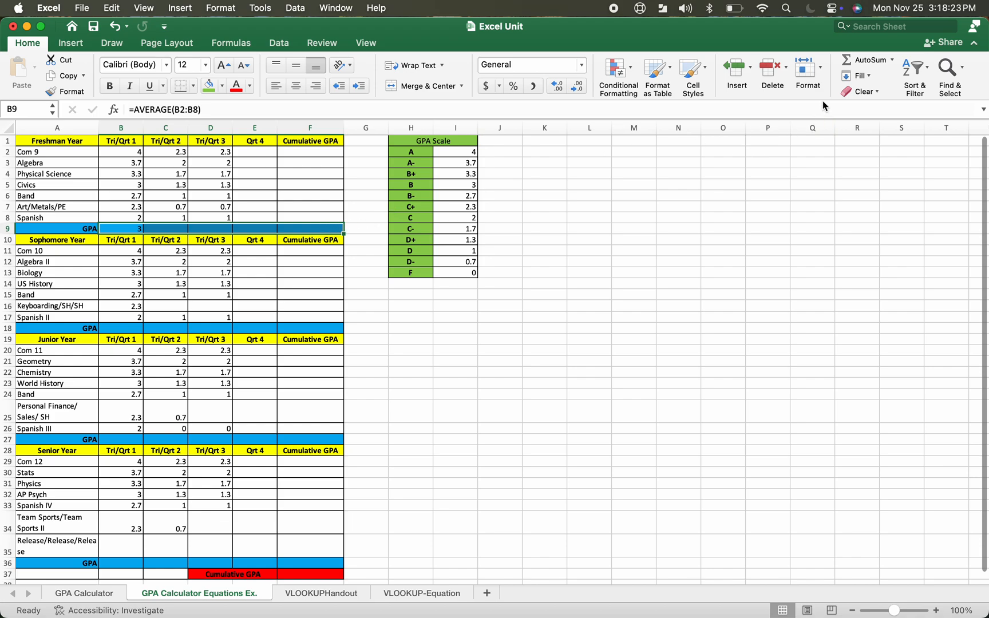
{"action": "left_click", "coordinate": [893, 61]}
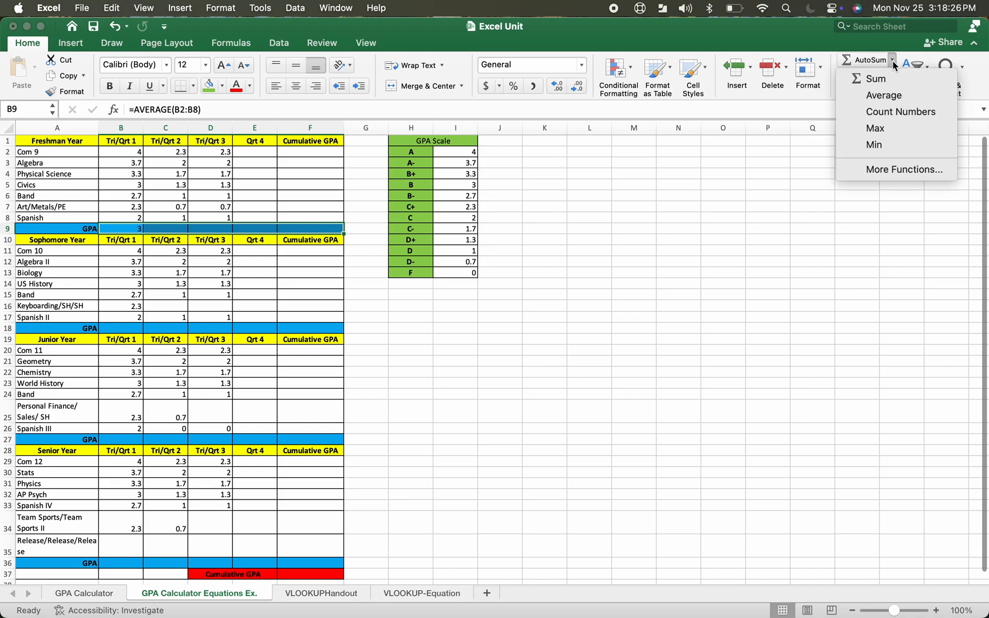
{"action": "left_click", "coordinate": [886, 97]}
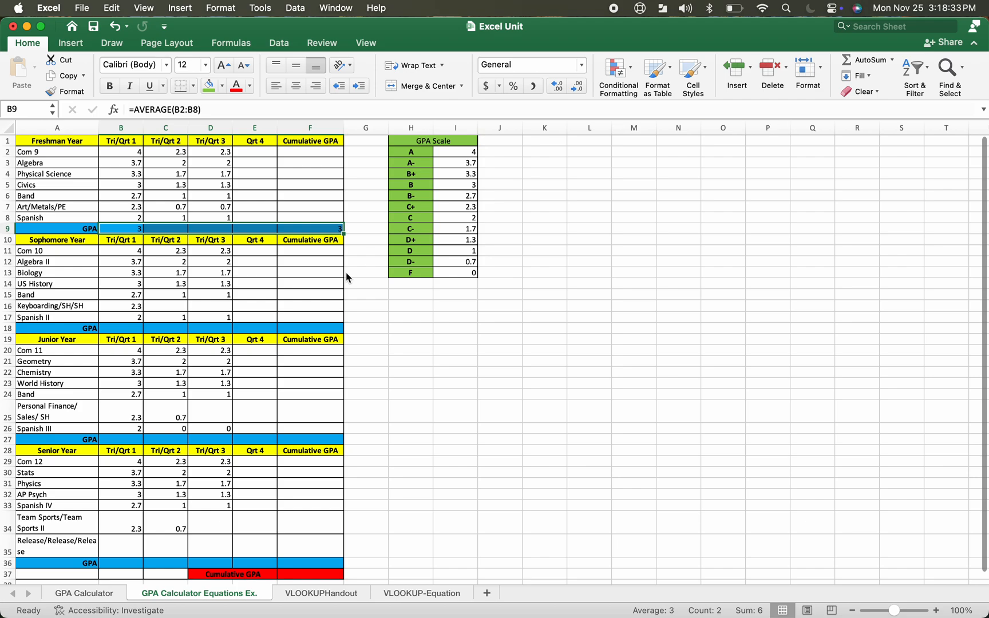
{"action": "left_click", "coordinate": [309, 217]}
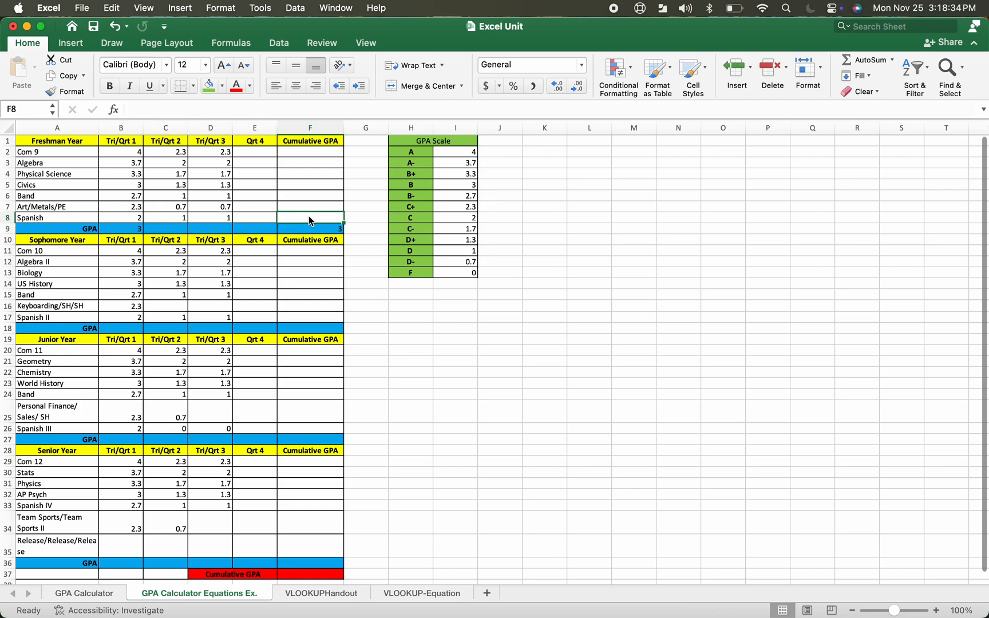
{"action": "left_click", "coordinate": [121, 228]}
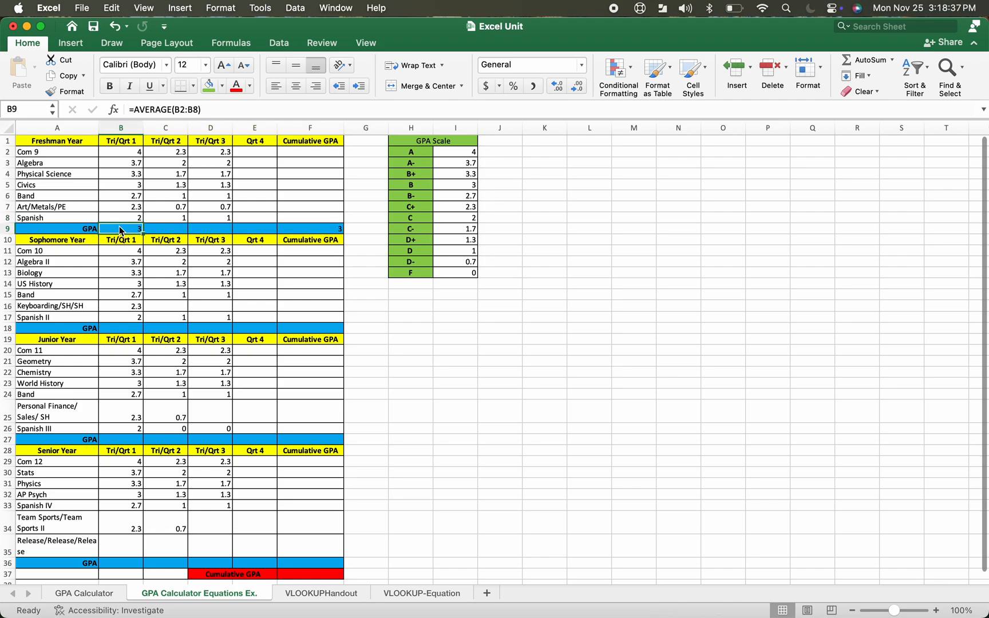
{"action": "left_click", "coordinate": [321, 223]}
{"action": "left_click", "coordinate": [320, 227]}
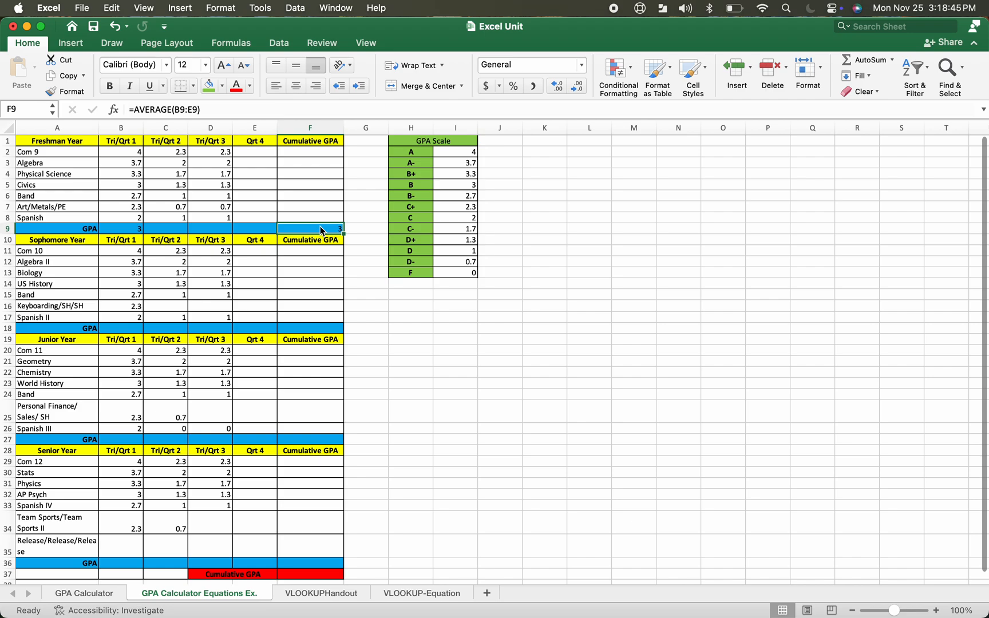
Enter =AVERAGE(F9:F36) in the overall Cumulative GPA cell F37
{"action": "scroll", "coordinate": [320, 226], "scroll_direction": "down", "scroll_amount": 4}
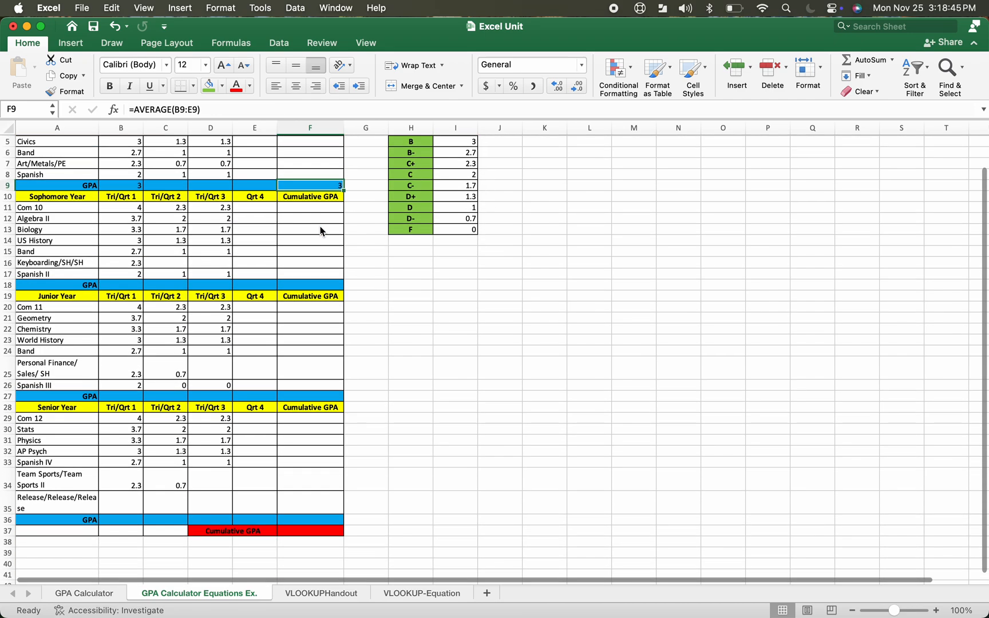
{"action": "left_click", "coordinate": [293, 531]}
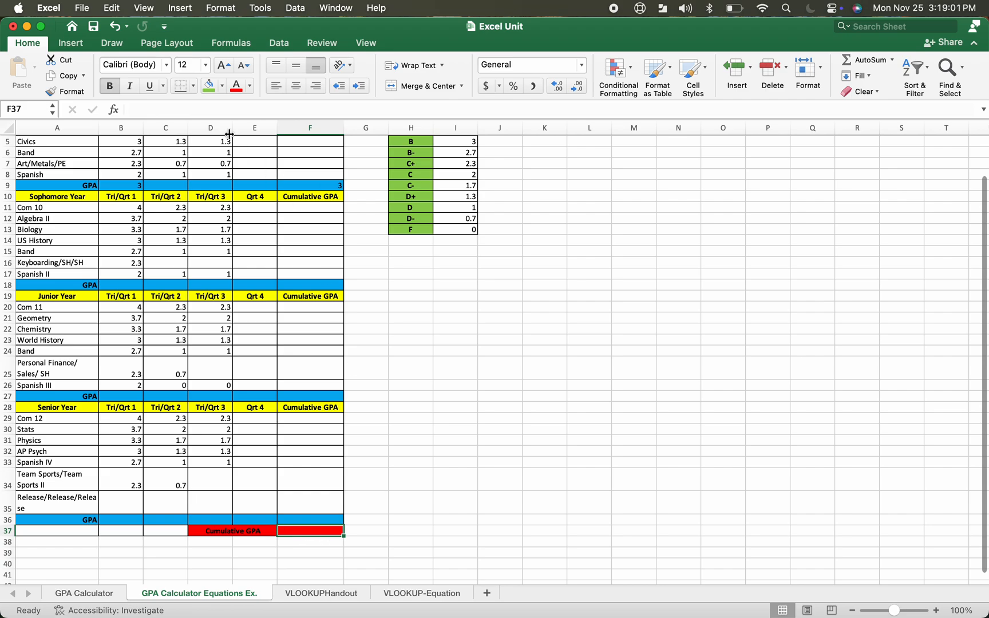
{"action": "left_click", "coordinate": [145, 114]}
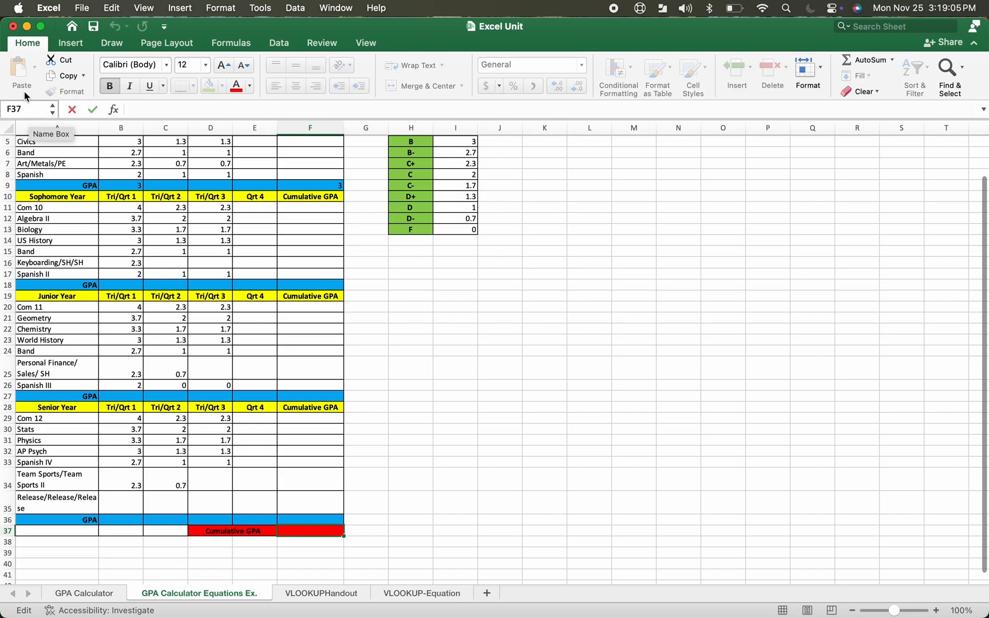
{"action": "type", "text": "="}
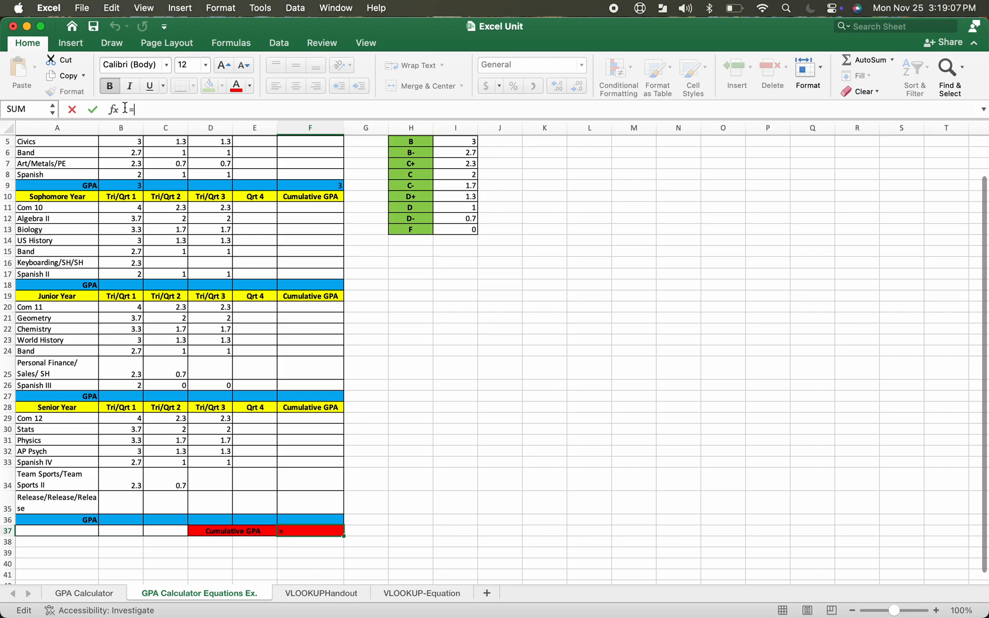
{"action": "type", "text": "AVE"}
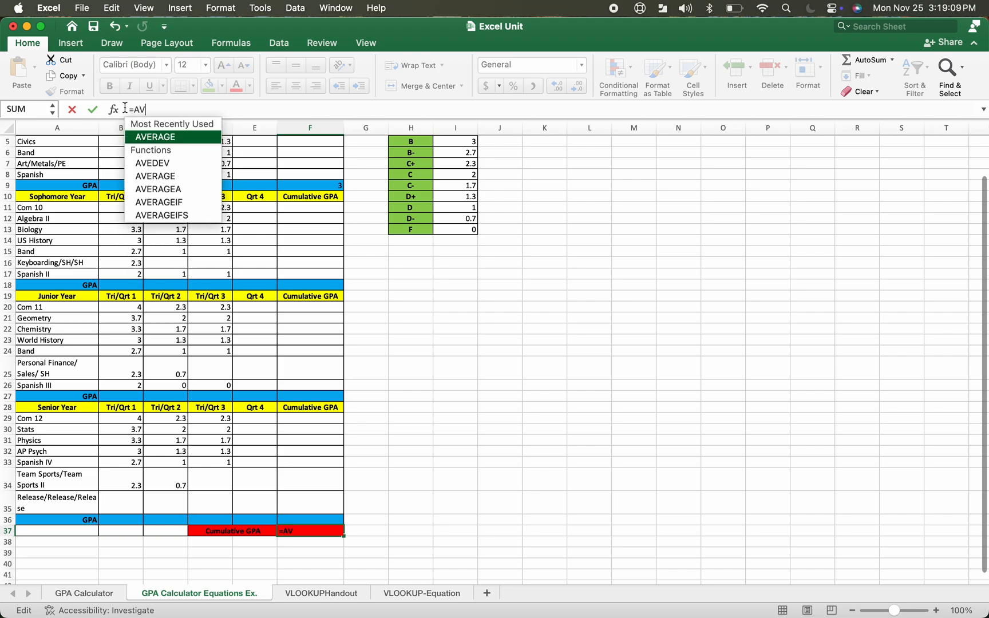
{"action": "double_click", "coordinate": [139, 137]}
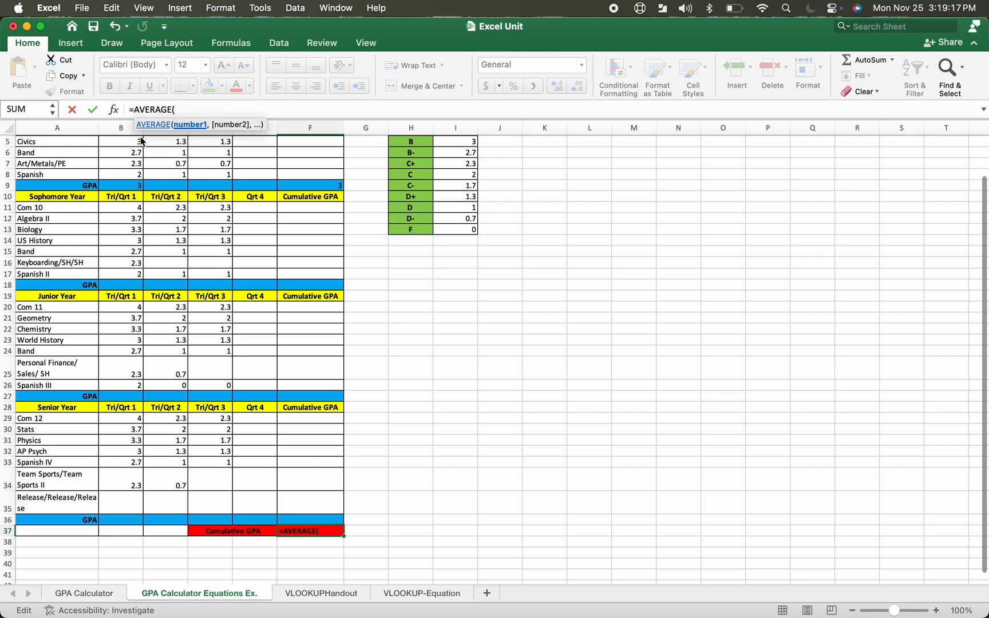
{"action": "scroll", "coordinate": [194, 232], "scroll_direction": "up", "scroll_amount": 4}
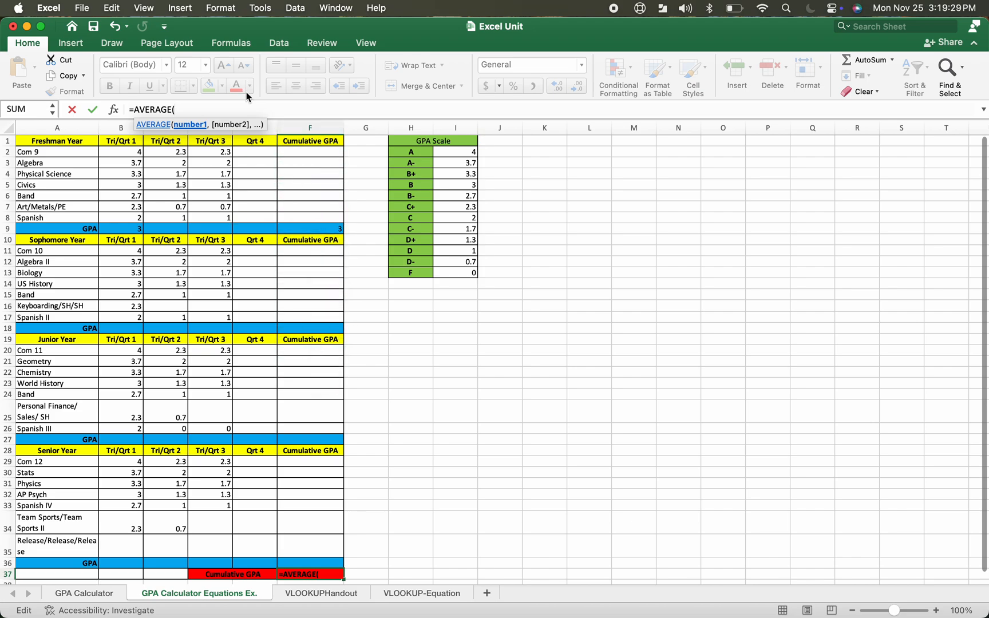
{"action": "type", "text": "F9:"}
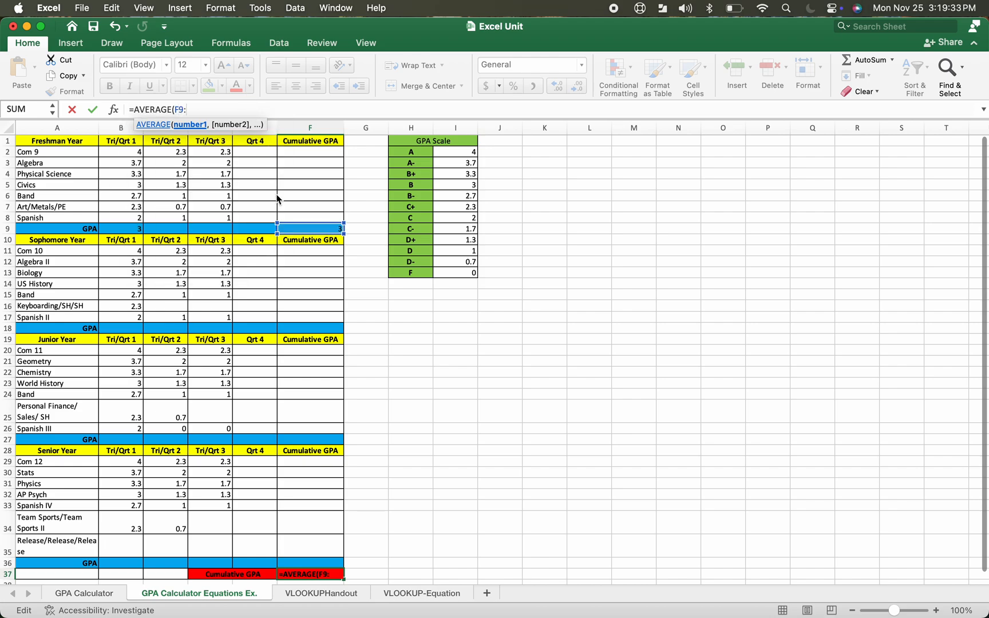
{"action": "scroll", "coordinate": [307, 372], "scroll_direction": "down", "scroll_amount": 1}
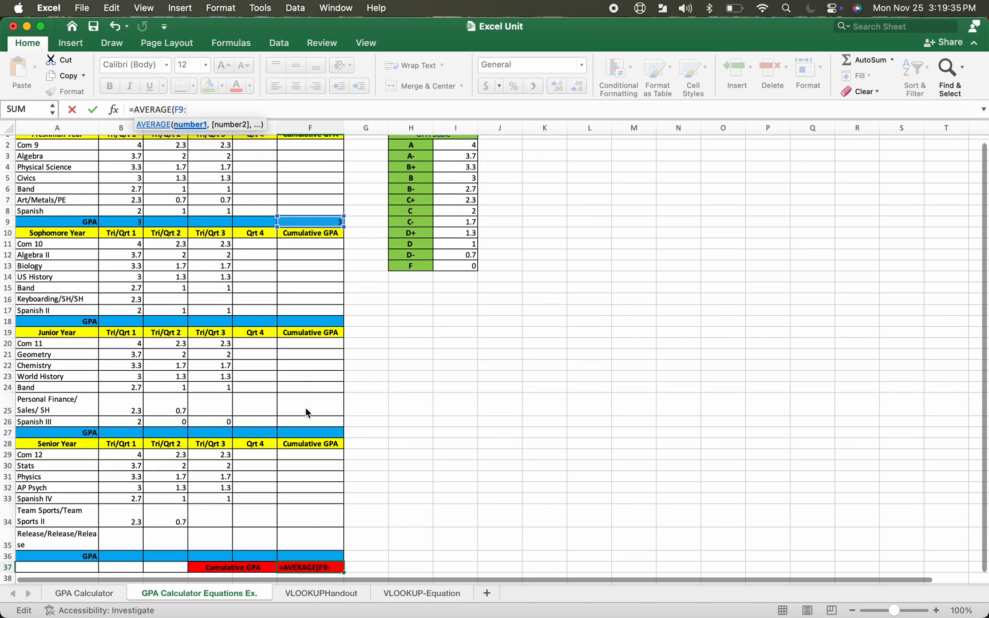
{"action": "type", "text": "F36)"}
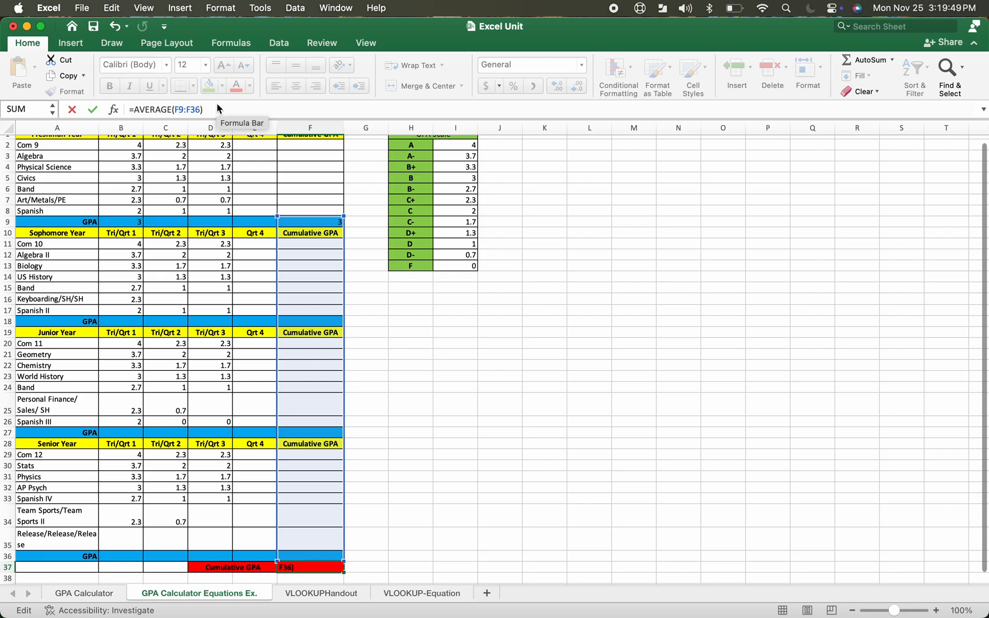
{"action": "key", "text": "Return"}
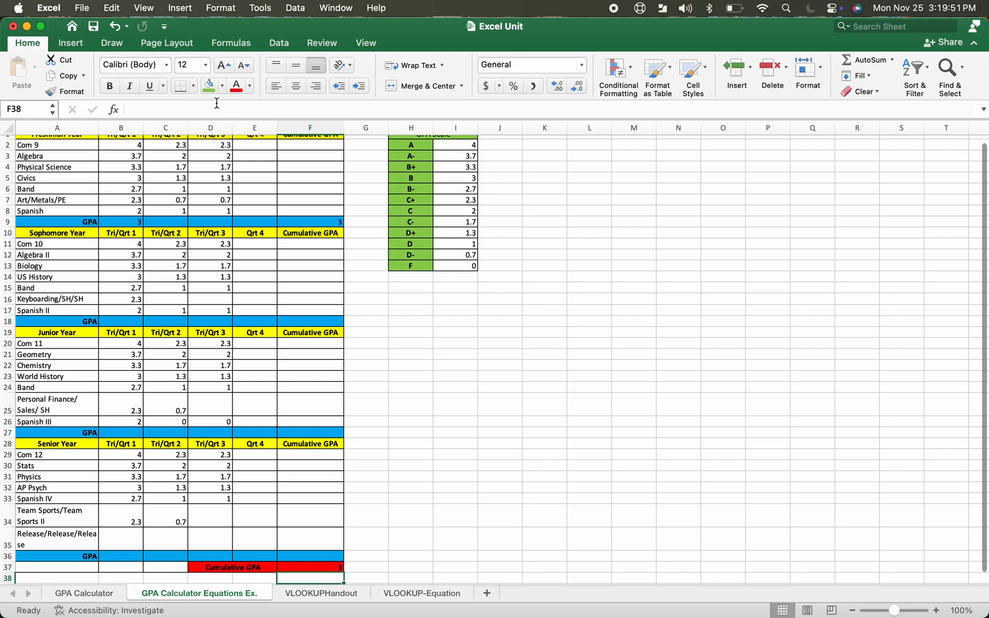
Review the average formulas in B9, F9 and F37
{"action": "scroll", "coordinate": [234, 242], "scroll_direction": "up", "scroll_amount": 1}
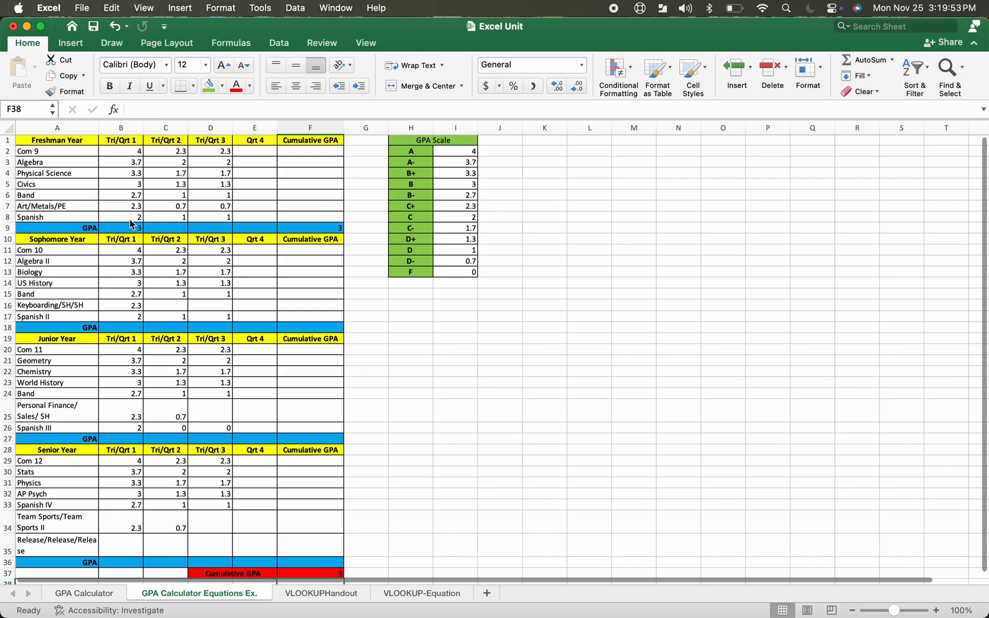
{"action": "left_click", "coordinate": [125, 229]}
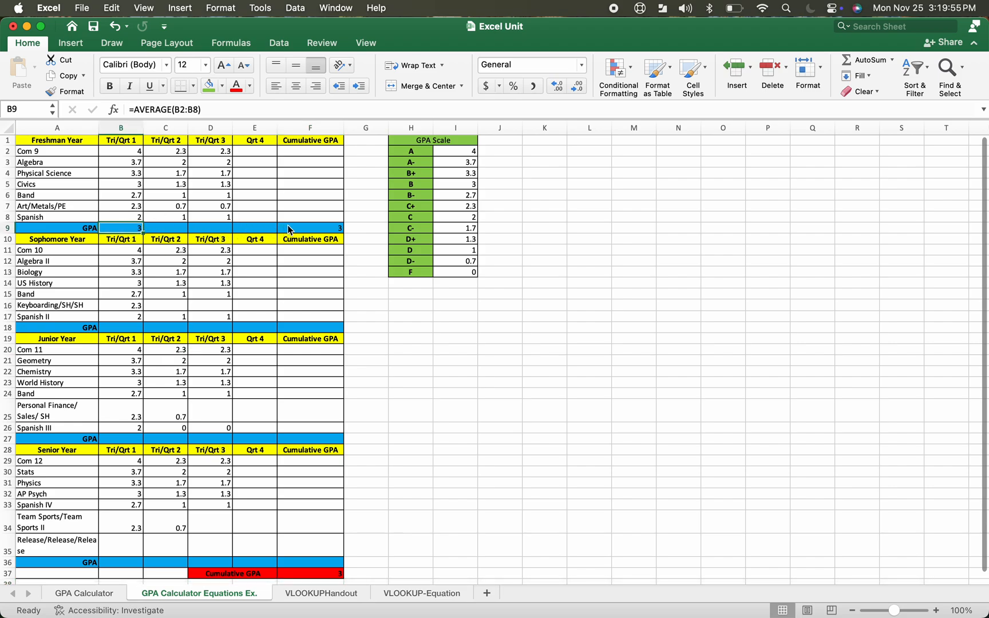
{"action": "left_click", "coordinate": [312, 228]}
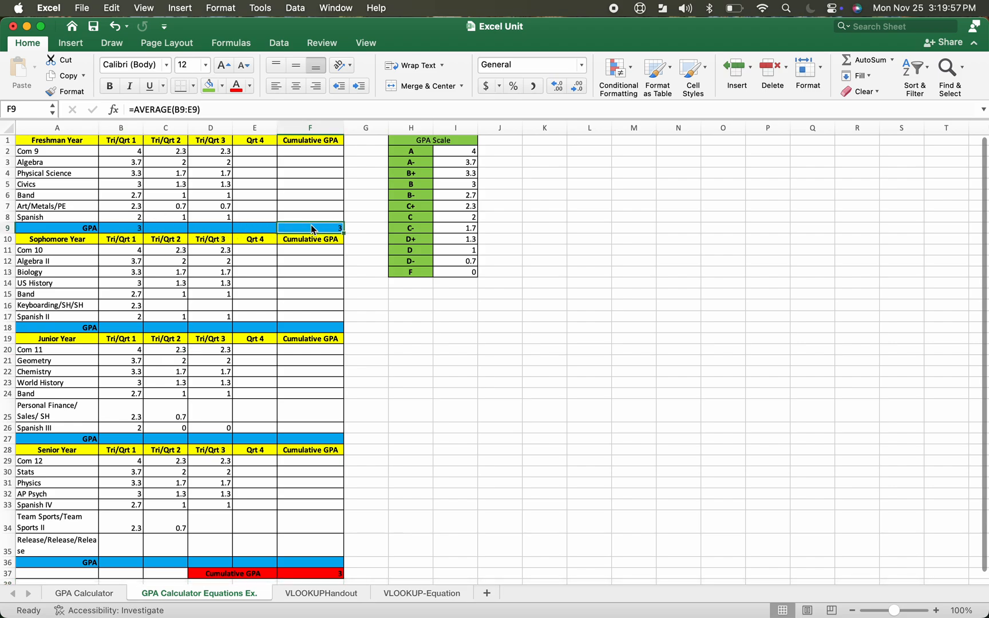
{"action": "scroll", "coordinate": [312, 228], "scroll_direction": "down", "scroll_amount": 5}
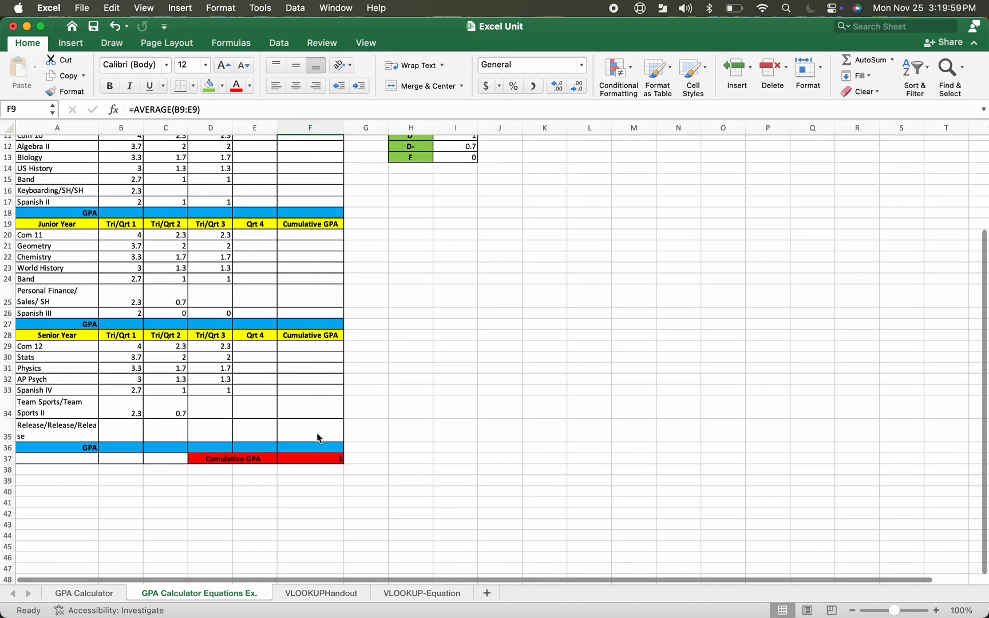
{"action": "left_click", "coordinate": [318, 461]}
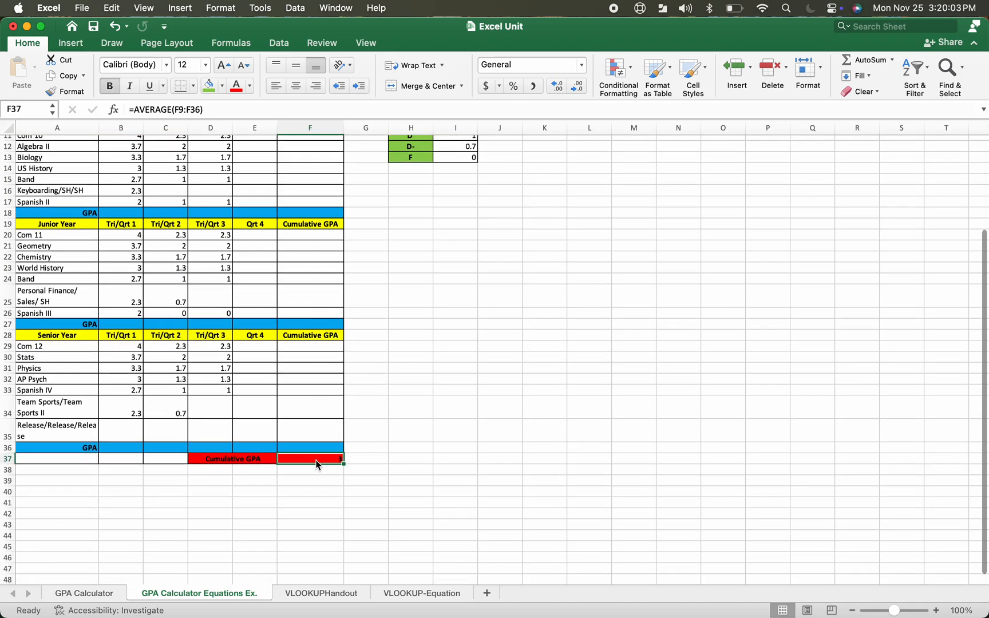
Calculate the Freshman Tri/Qrt 2 GPA in C9 as the average of C2:C8 using AutoSum Average
{"action": "scroll", "coordinate": [318, 464], "scroll_direction": "up", "scroll_amount": 5}
{"action": "scroll", "coordinate": [318, 465], "scroll_direction": "down", "scroll_amount": 1}
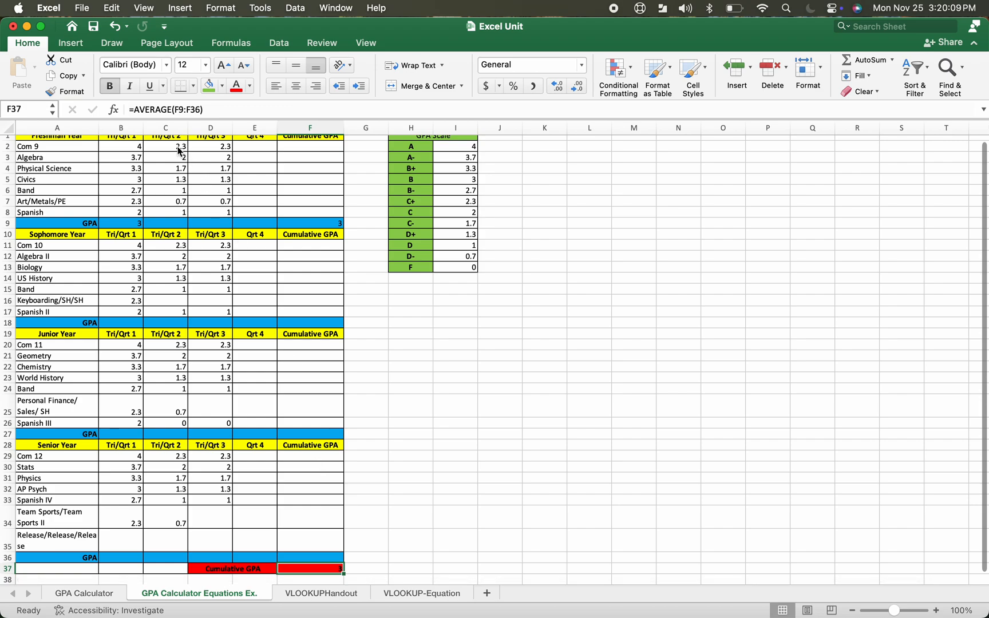
{"action": "left_click_drag", "start_coordinate": [177, 148], "coordinate": [173, 214]}
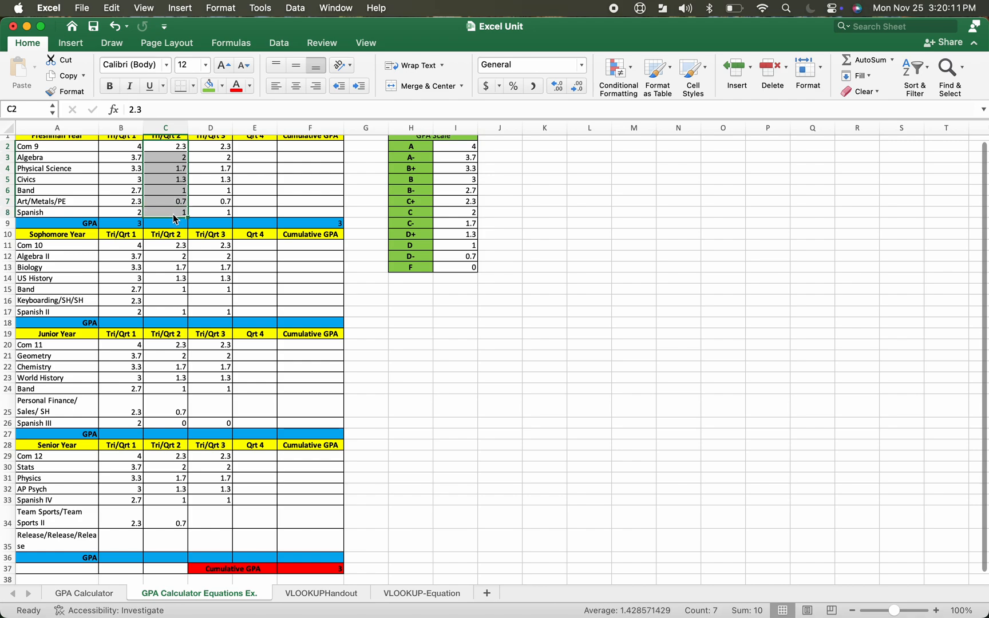
{"action": "left_click", "coordinate": [892, 61]}
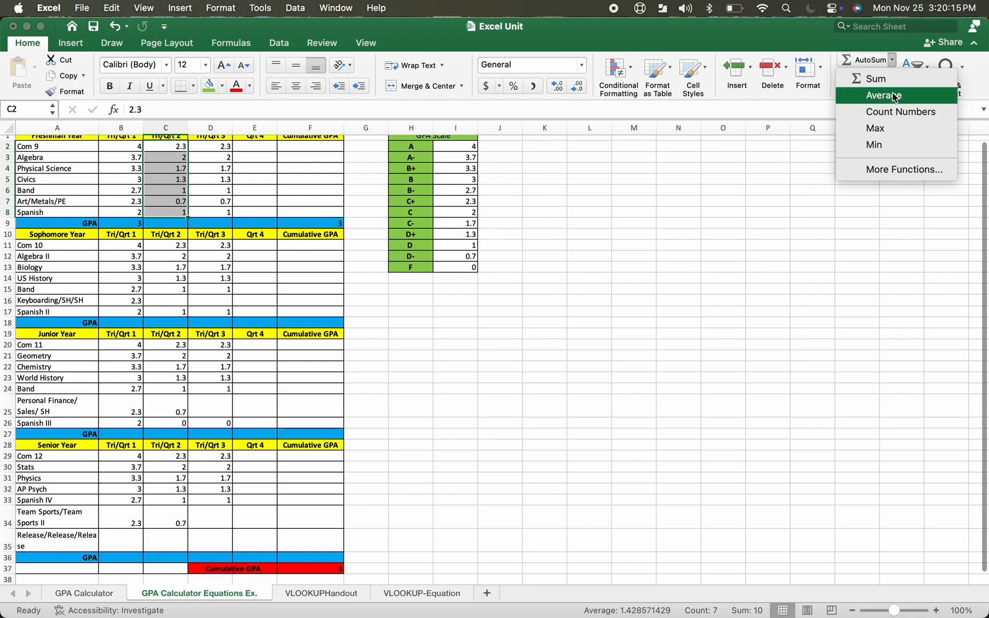
{"action": "left_click", "coordinate": [894, 96]}
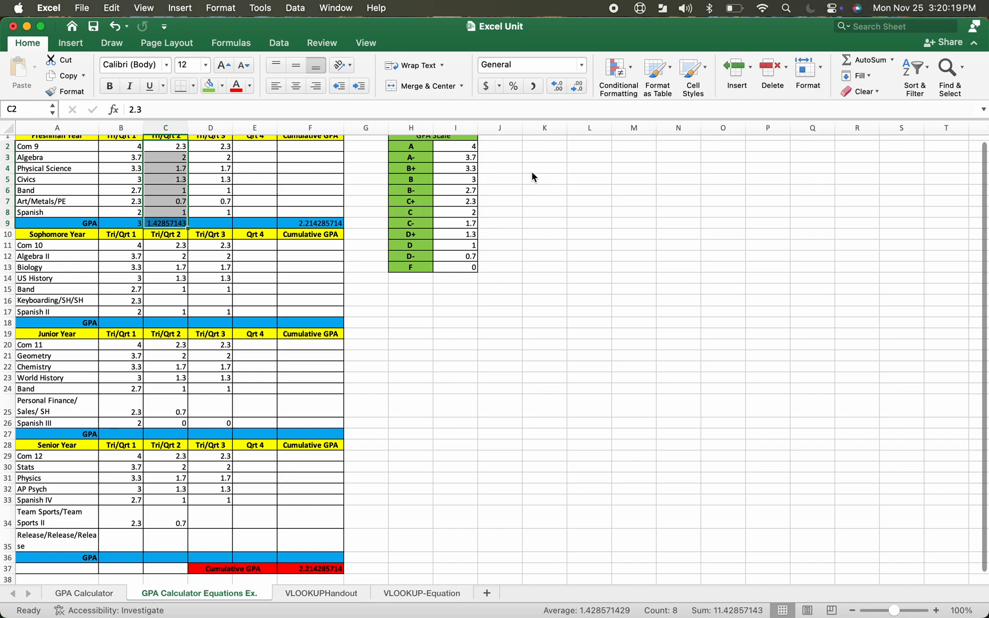
Calculate the Freshman Tri/Qrt 3 GPA in D9 as the average of D2:D8 using AutoSum Average
{"action": "left_click", "coordinate": [207, 227]}
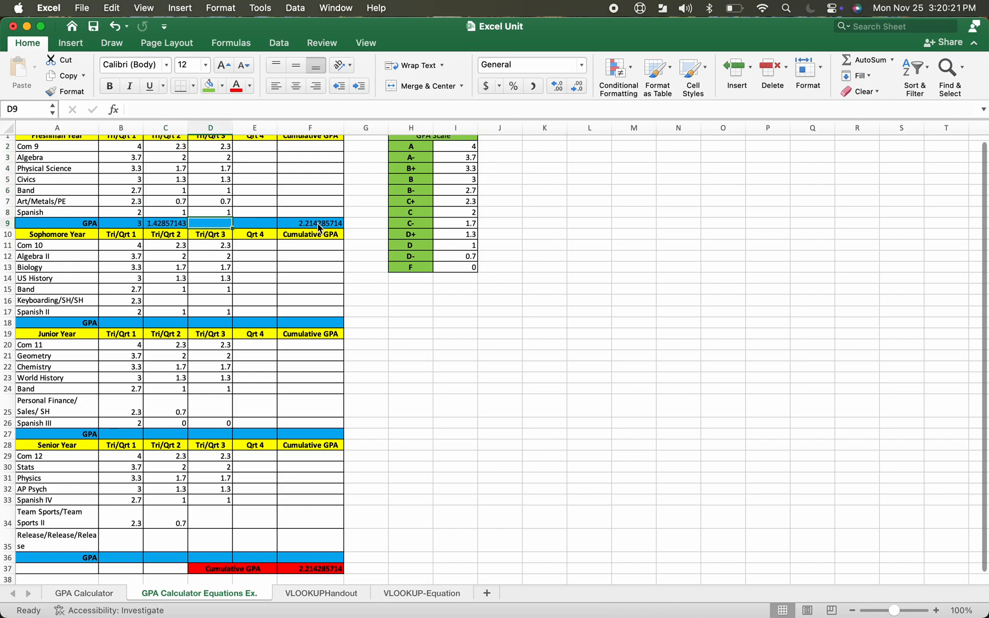
{"action": "left_click_drag", "start_coordinate": [217, 148], "coordinate": [213, 208]}
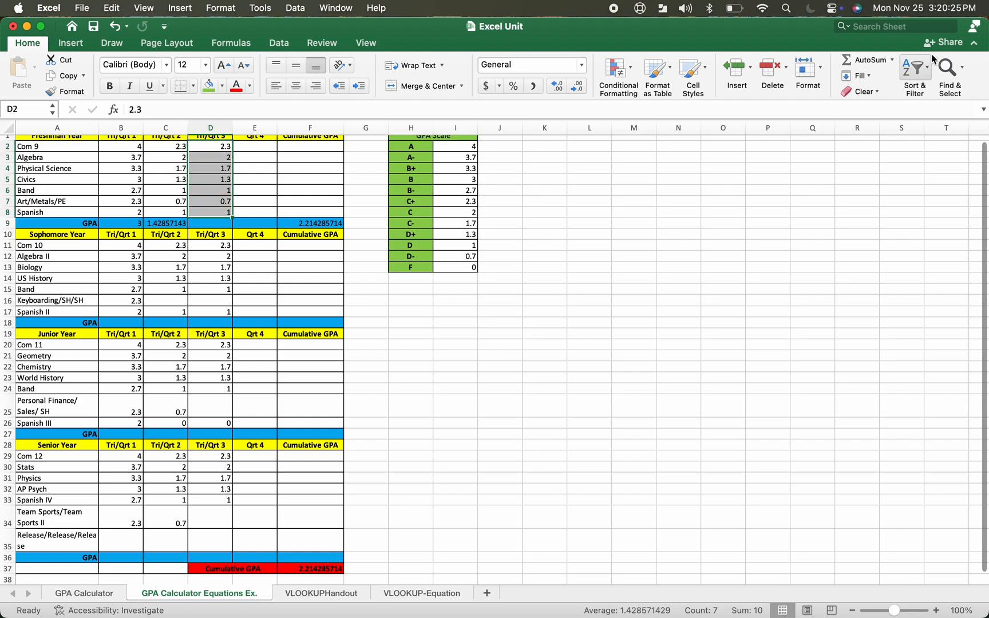
{"action": "left_click", "coordinate": [892, 61]}
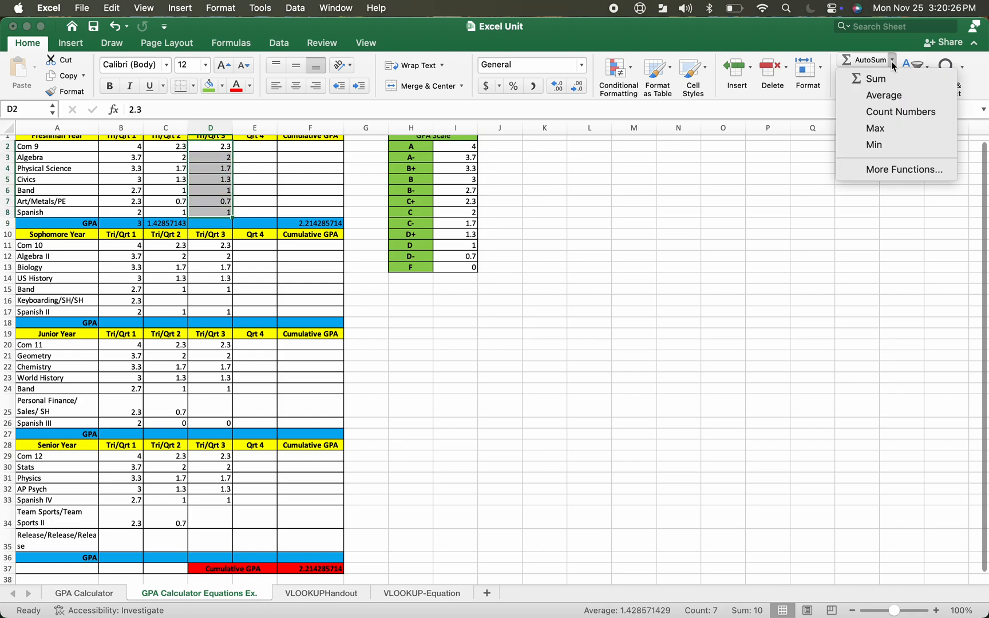
{"action": "left_click", "coordinate": [890, 95]}
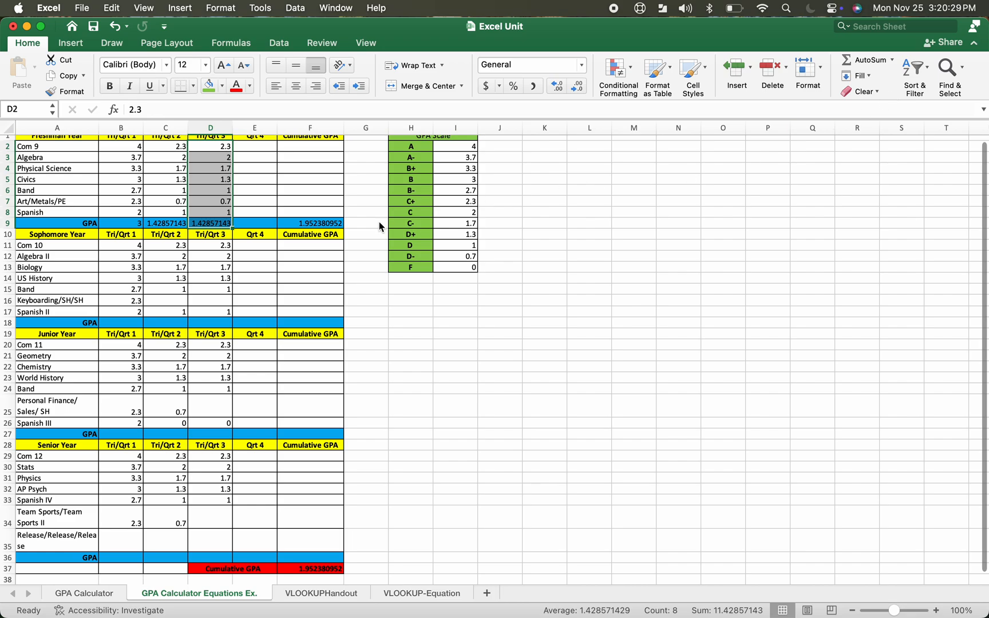
Try to average the empty Qrt 4 range E2:E8 with AutoSum Average
{"action": "left_click", "coordinate": [264, 224]}
{"action": "scroll", "coordinate": [262, 223], "scroll_direction": "up", "scroll_amount": 1}
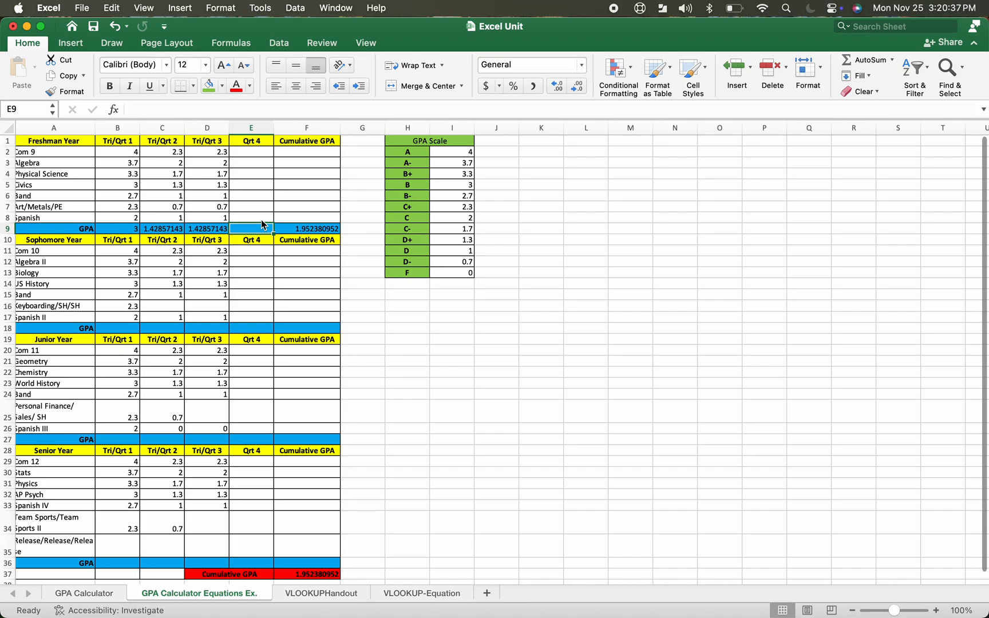
{"action": "left_click", "coordinate": [263, 155]}
{"action": "left_click_drag", "start_coordinate": [263, 155], "coordinate": [257, 218]}
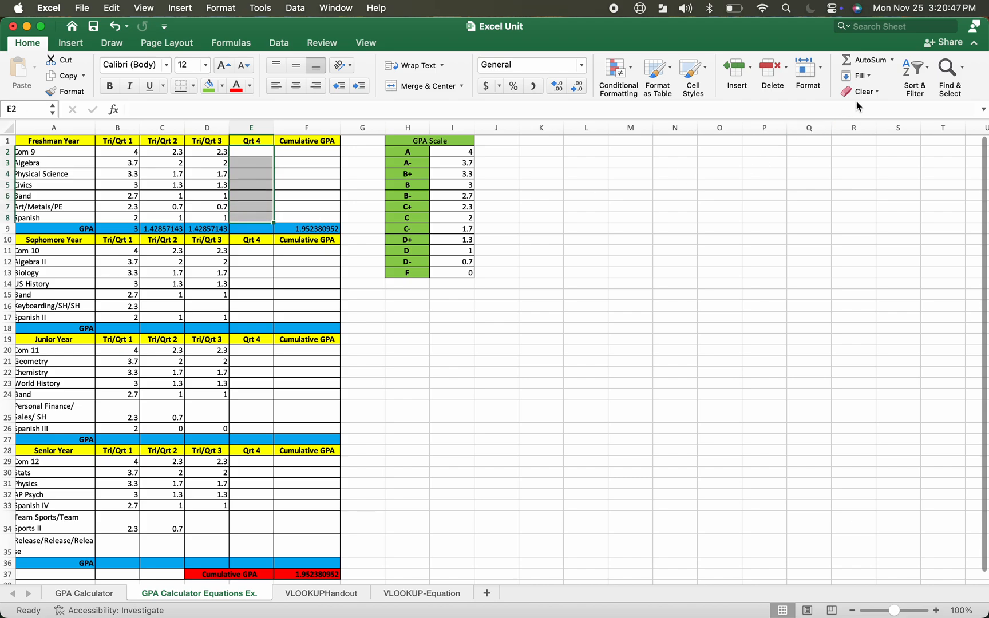
{"action": "left_click", "coordinate": [892, 60]}
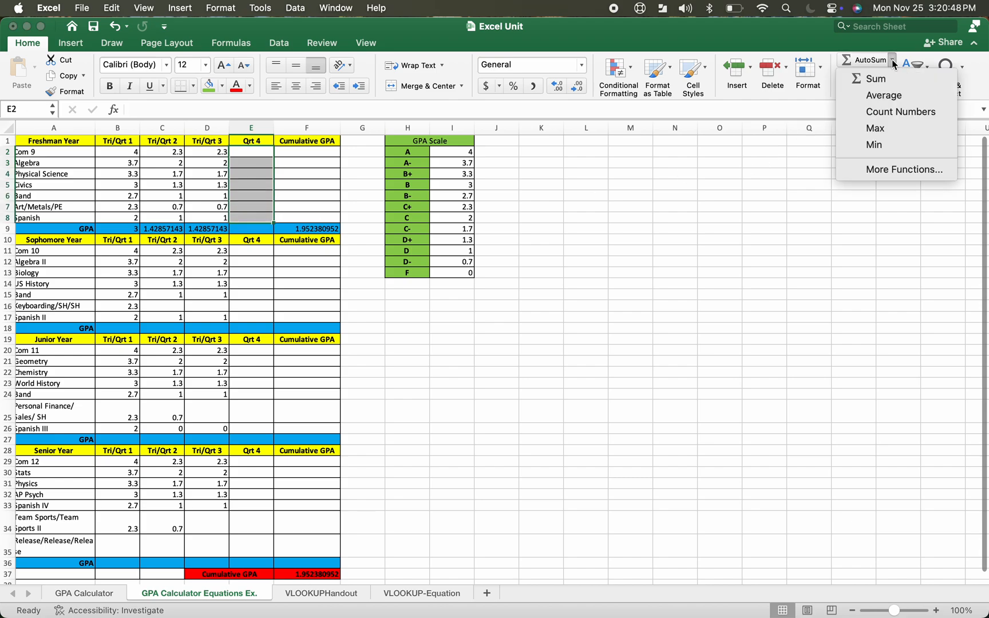
{"action": "left_click", "coordinate": [886, 96]}
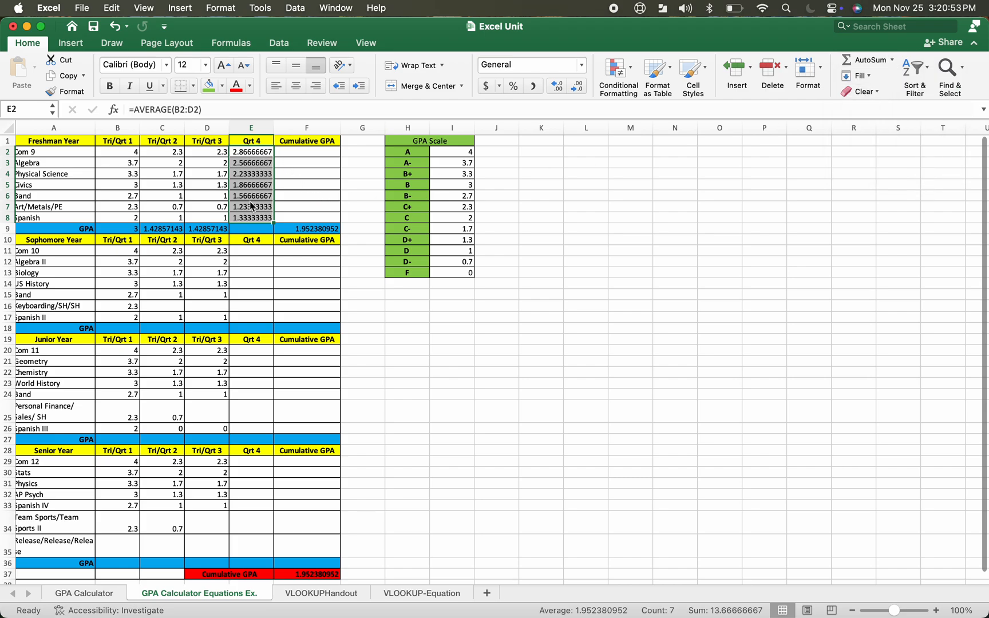
Inspect the formula placed in E2 and undo the AutoSum Average on the Qrt 4 column
{"action": "left_click", "coordinate": [260, 227]}
{"action": "left_click", "coordinate": [249, 152]}
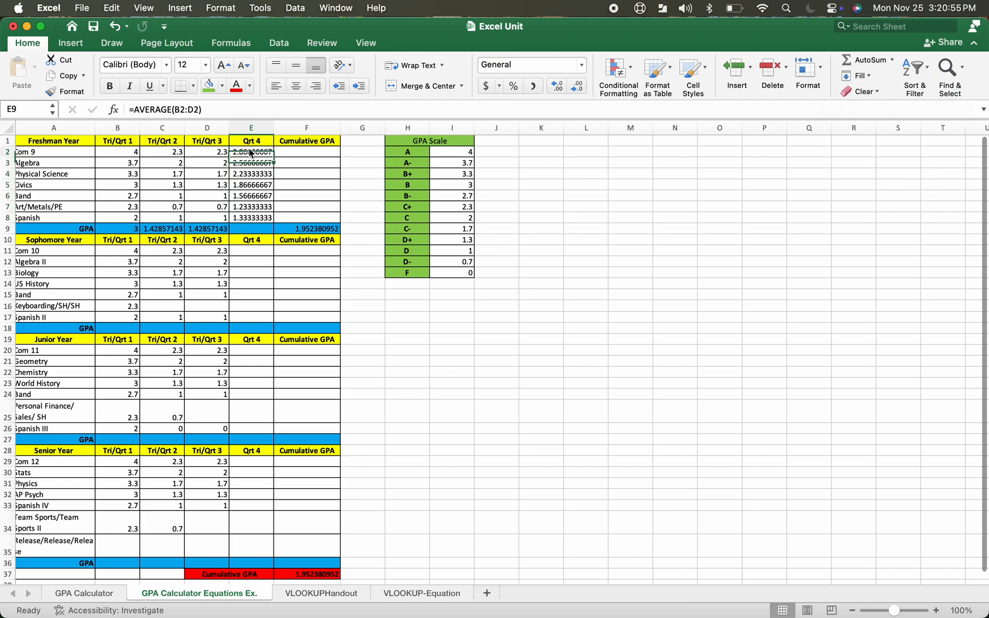
{"action": "double_click", "coordinate": [243, 150]}
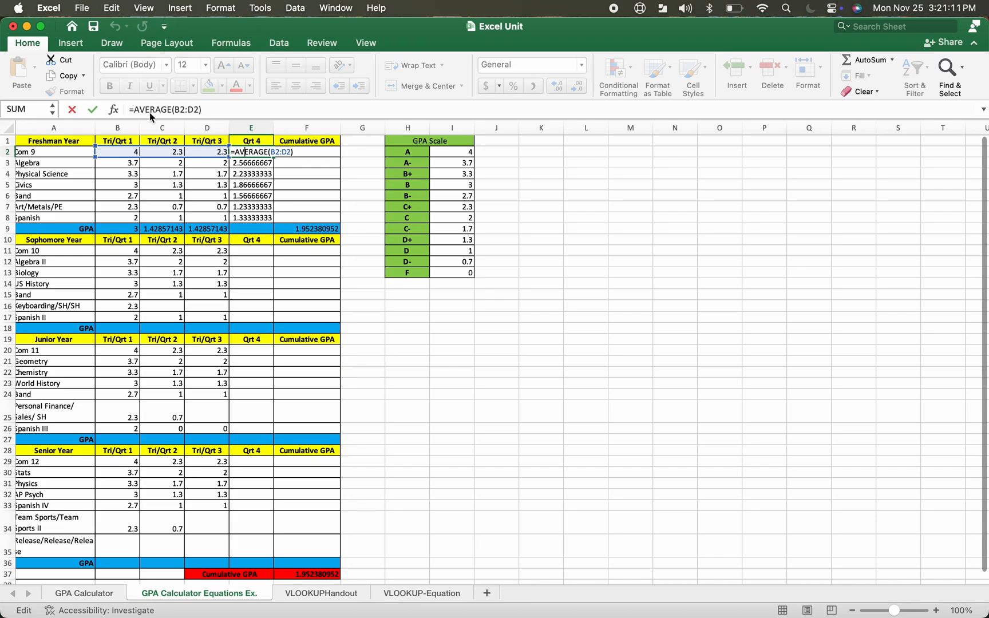
{"action": "key", "text": "Escape"}
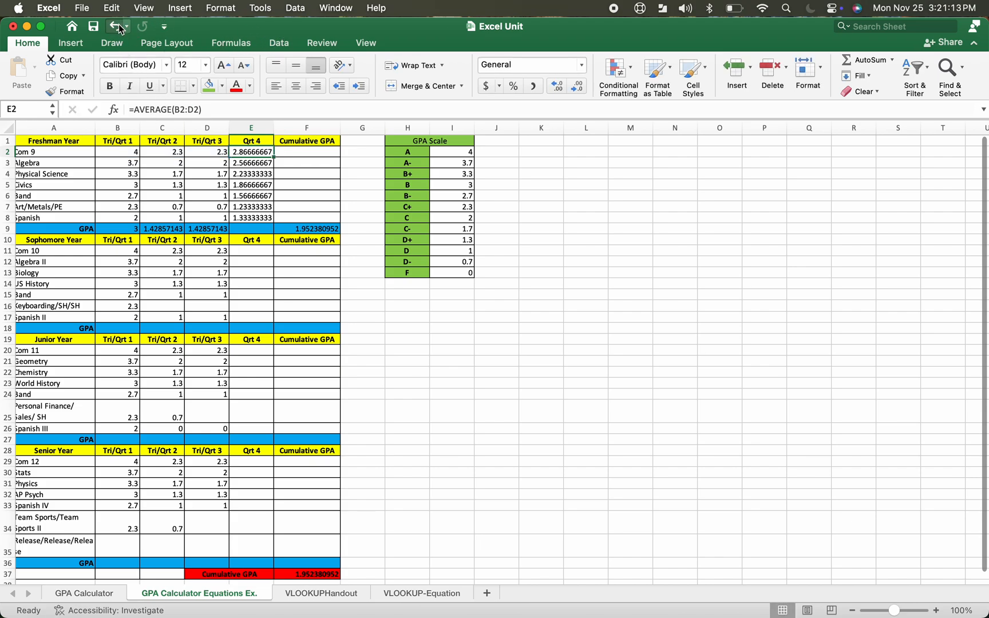
{"action": "left_click", "coordinate": [115, 26]}
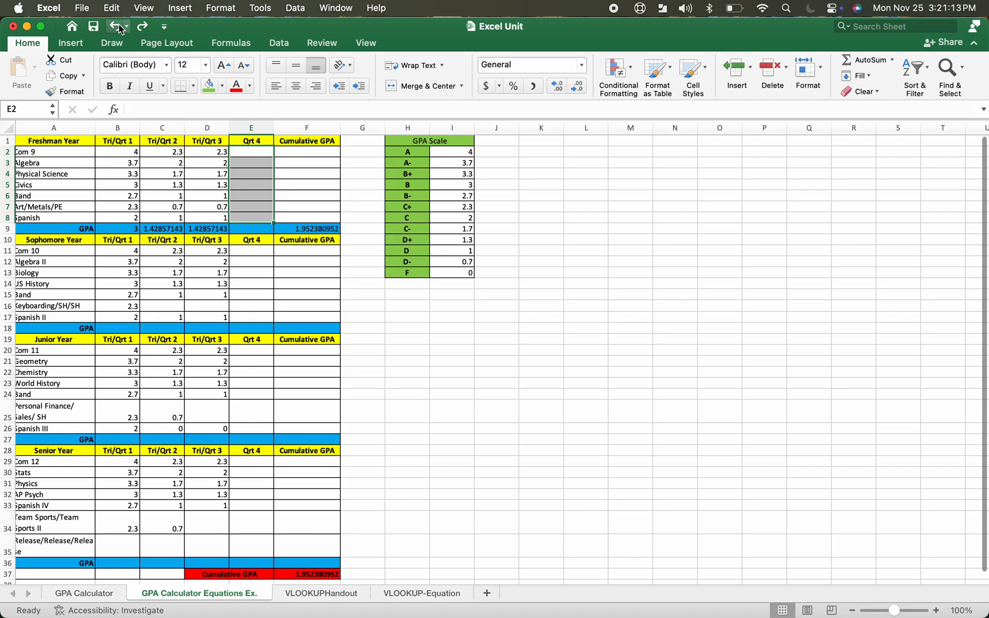
Enter =IFERROR(AVERAGE(E2:E8),"") in the Freshman Qrt 4 GPA cell E9
{"action": "left_click", "coordinate": [256, 228]}
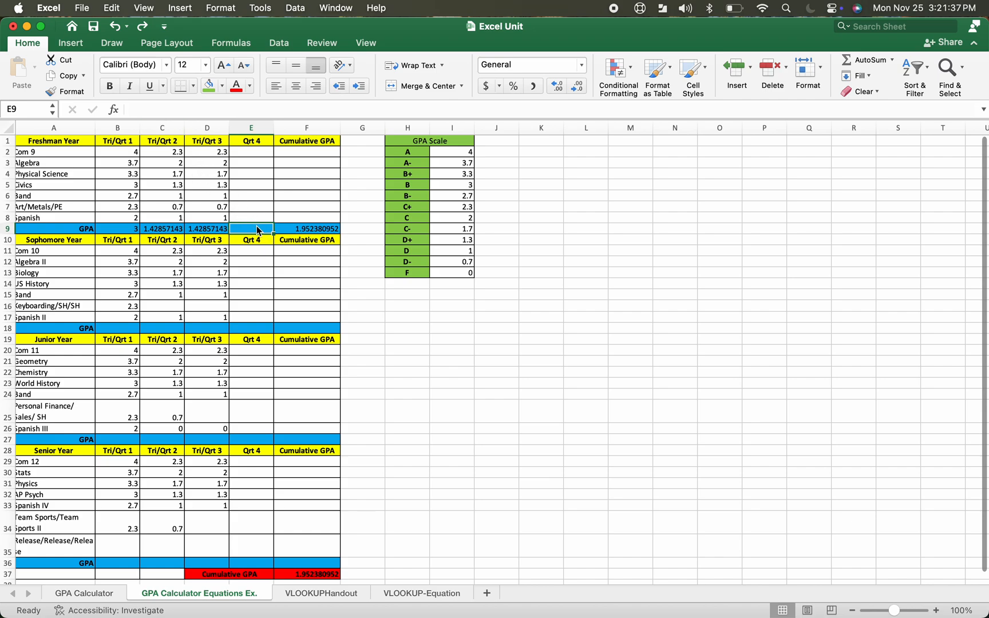
{"action": "left_click", "coordinate": [150, 106]}
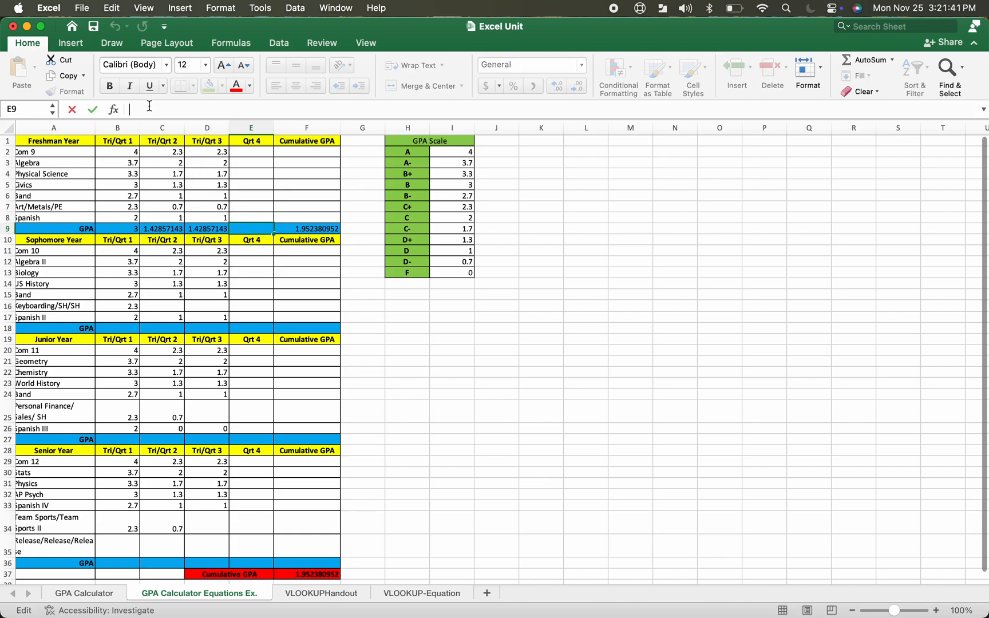
{"action": "type", "text": "="}
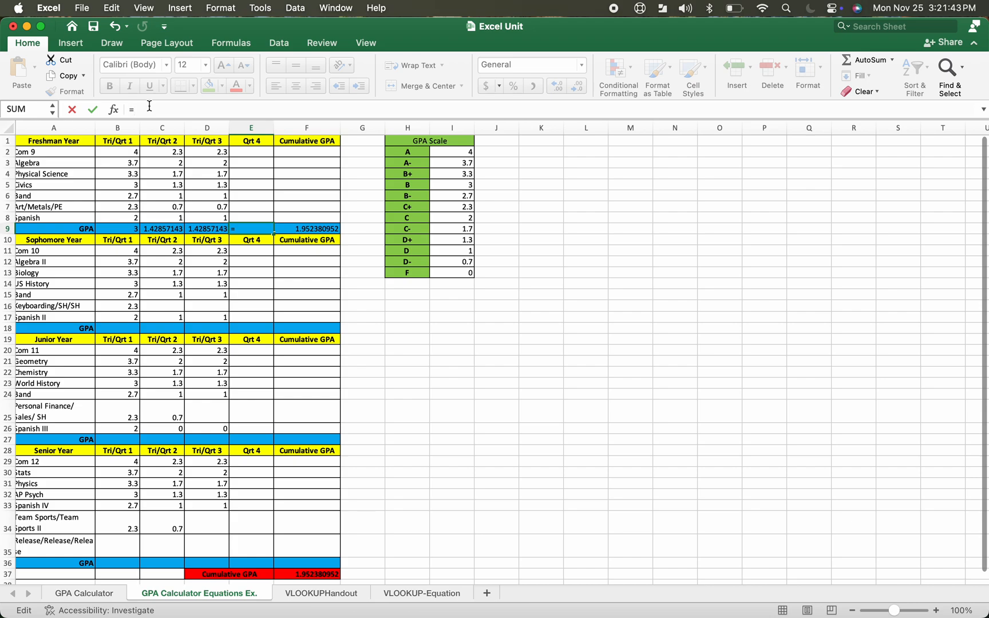
{"action": "type", "text": "IF"}
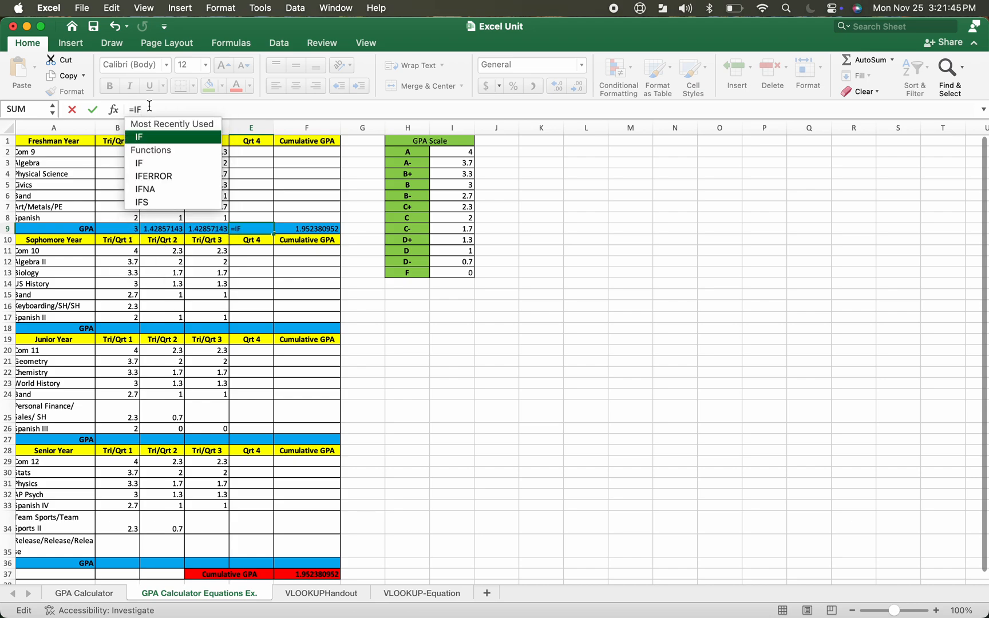
{"action": "double_click", "coordinate": [153, 176]}
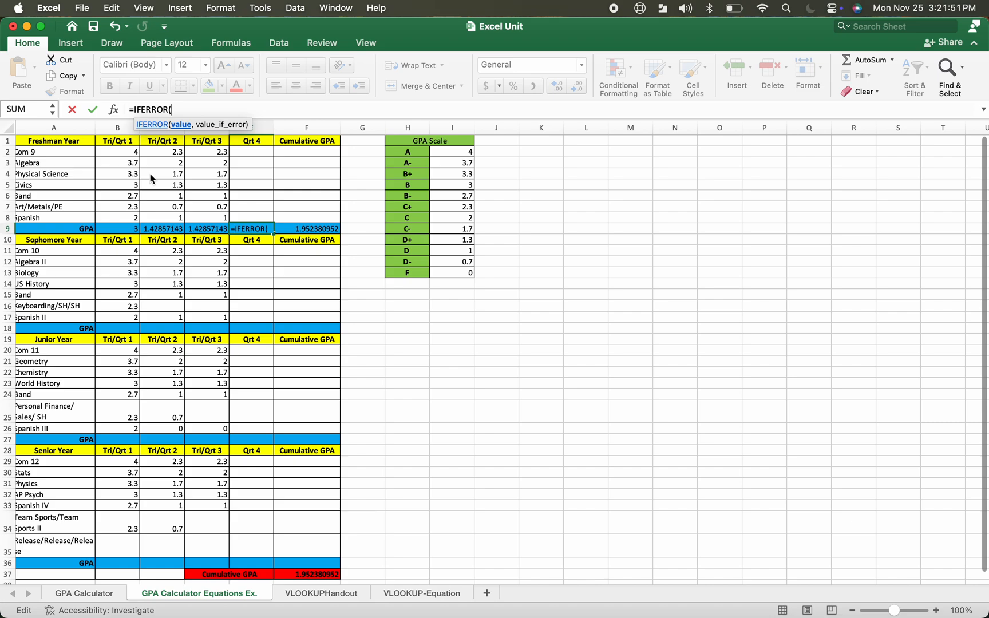
{"action": "type", "text": "Aver"}
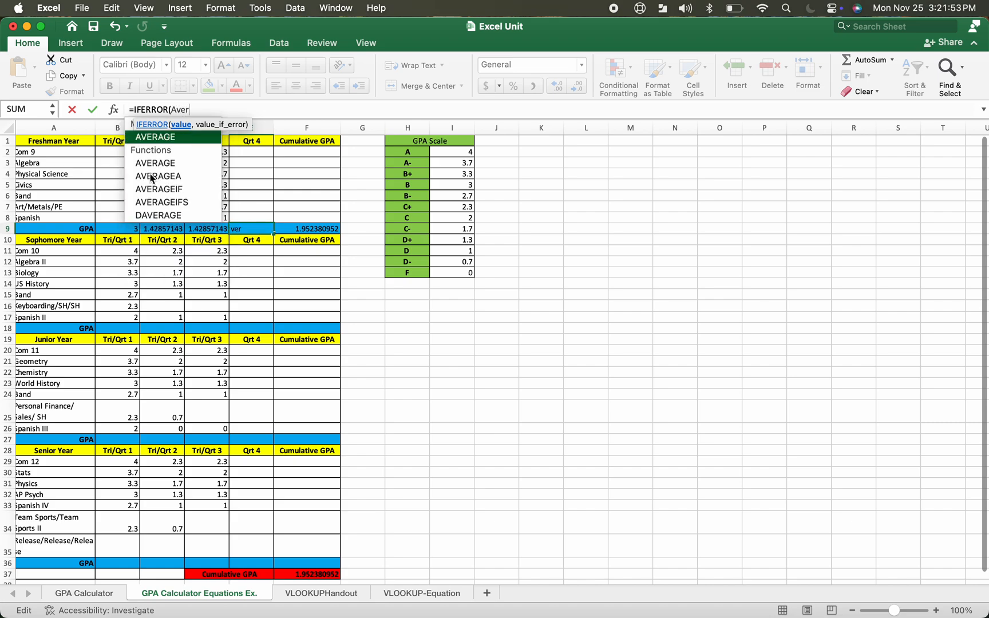
{"action": "double_click", "coordinate": [160, 137]}
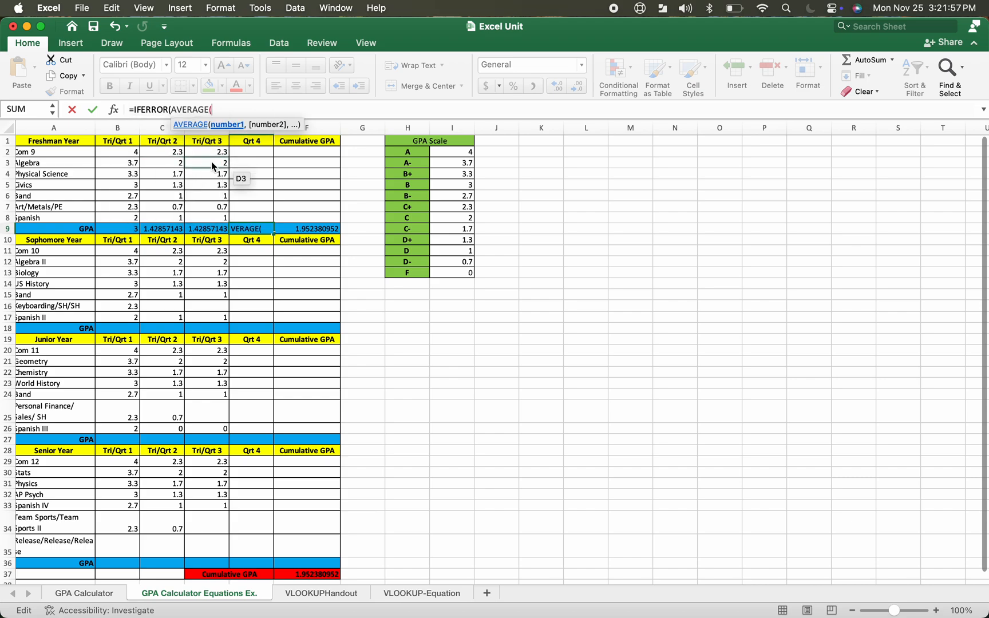
{"action": "left_click", "coordinate": [242, 156]}
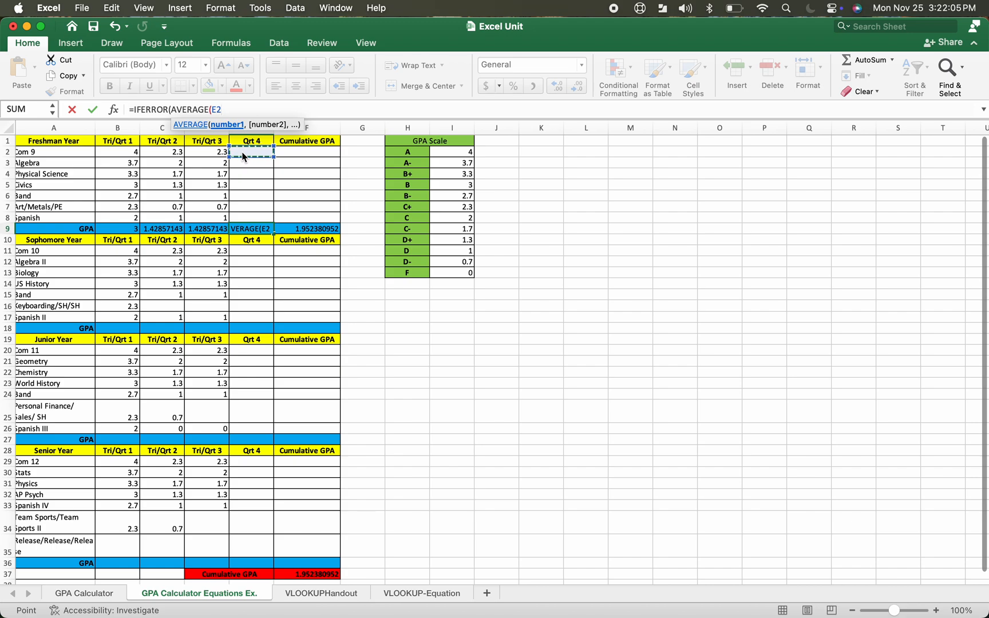
{"action": "type", "text": ":"}
{"action": "left_click", "coordinate": [246, 219]}
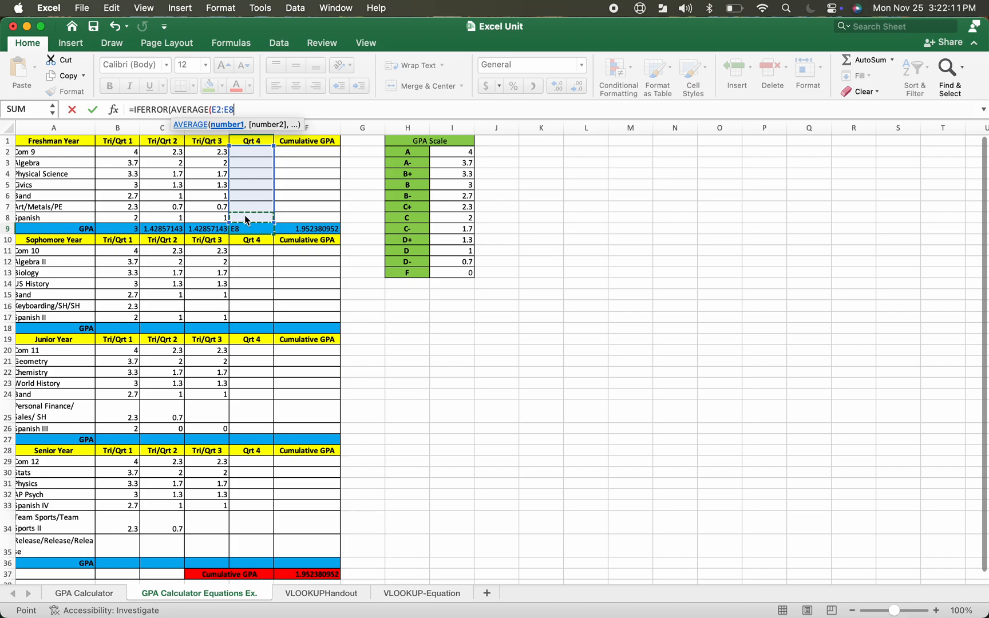
{"action": "type", "text": ")"}
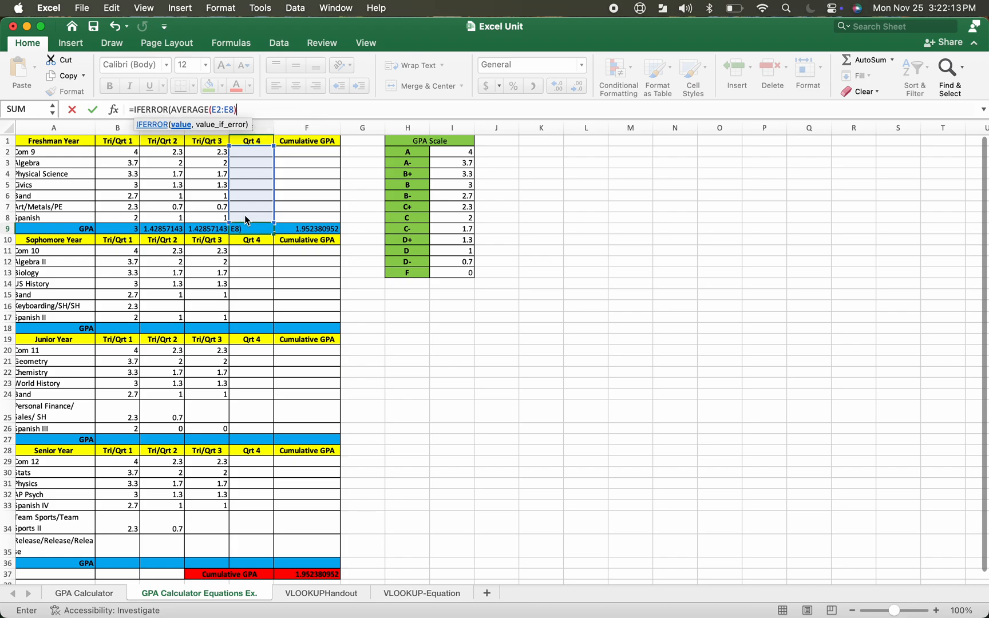
{"action": "type", "text": ",\"\""}
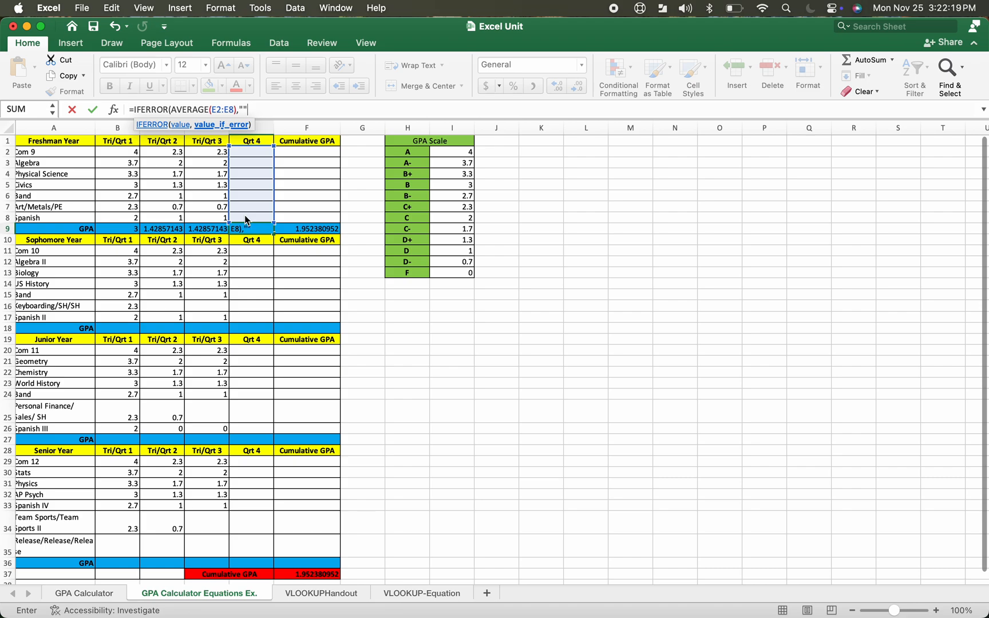
{"action": "type", "text": ")"}
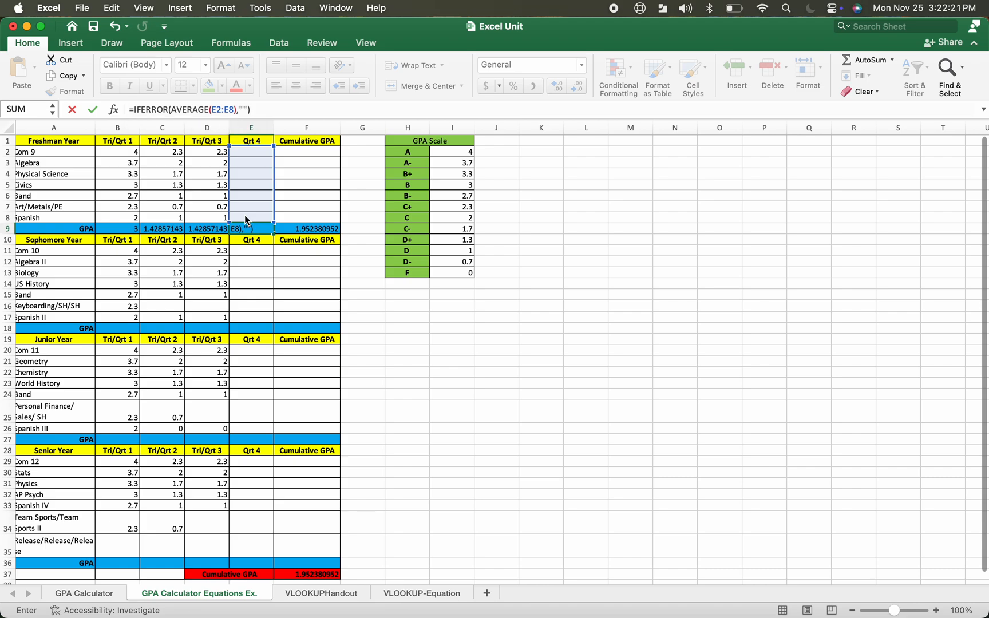
{"action": "key", "text": "Return"}
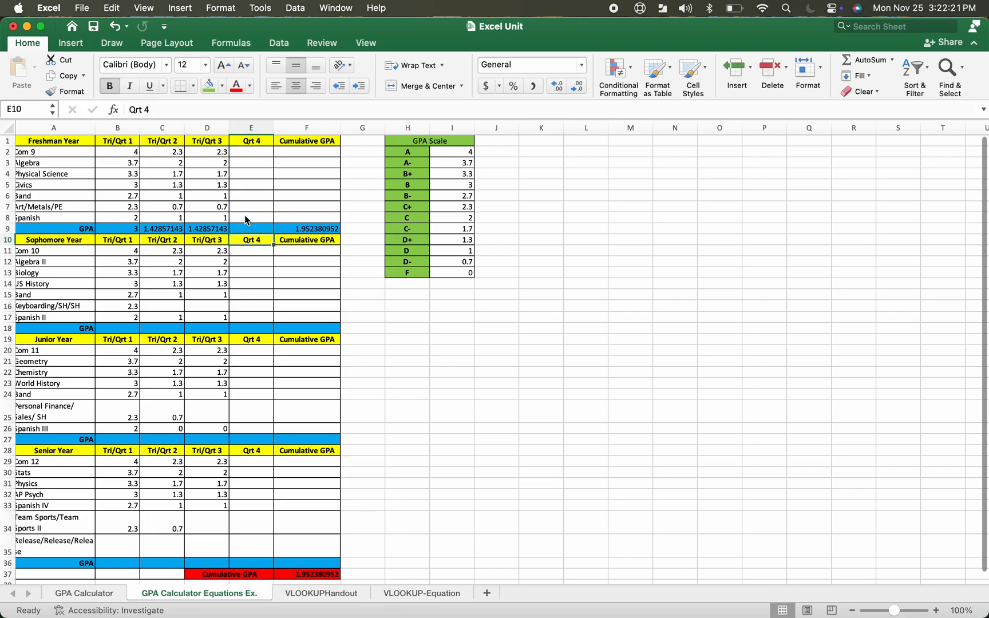
Enter test Qrt 4 grades of 4 in E2 through E7 and 3.7 in E8
{"action": "left_click", "coordinate": [252, 154]}
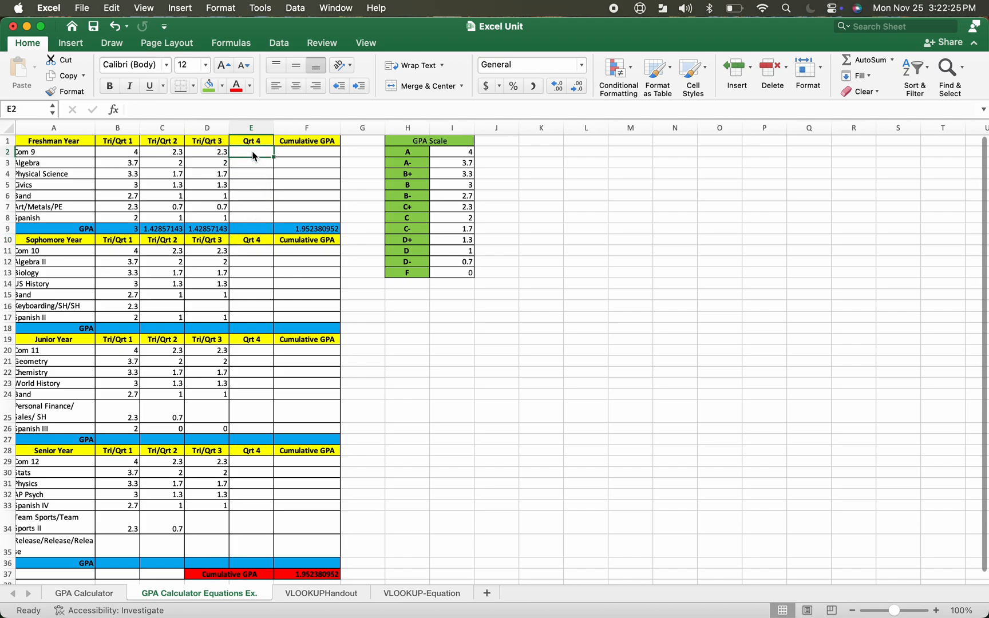
{"action": "type", "text": "4"}
{"action": "key", "text": "Return"}
{"action": "type", "text": "4"}
{"action": "key", "text": "Return"}
{"action": "type", "text": "4"}
{"action": "key", "text": "Return"}
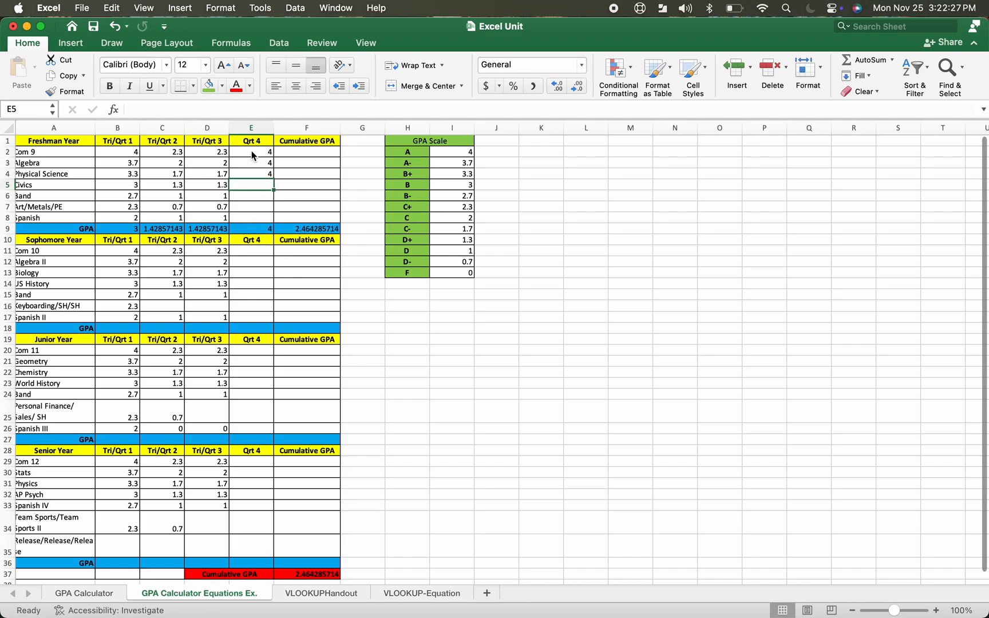
{"action": "type", "text": "4"}
{"action": "key", "text": "Return"}
{"action": "type", "text": "4"}
{"action": "key", "text": "Return"}
{"action": "type", "text": "4"}
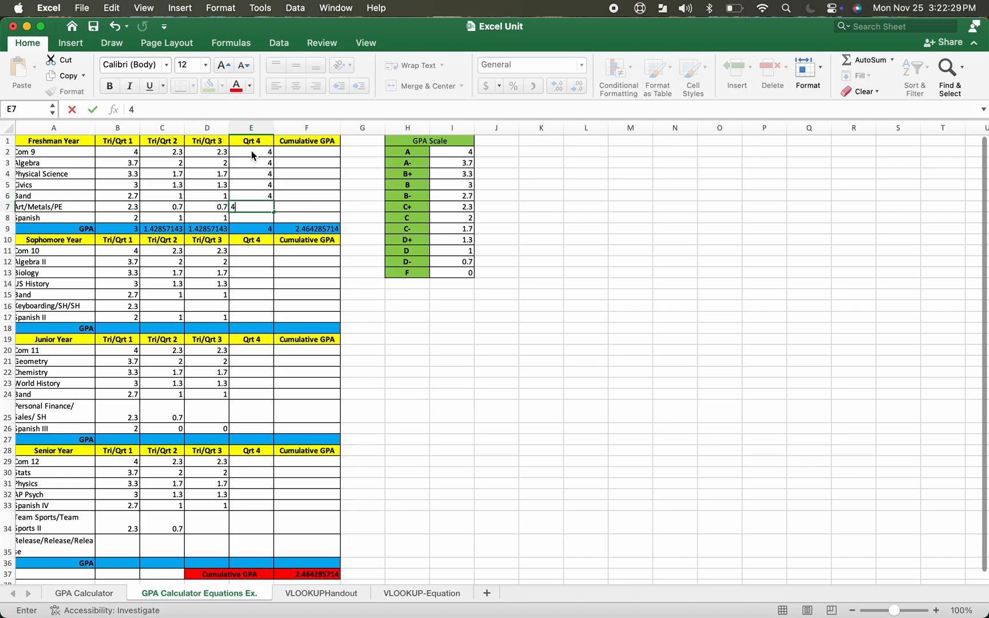
{"action": "key", "text": "Return"}
{"action": "type", "text": "3."}
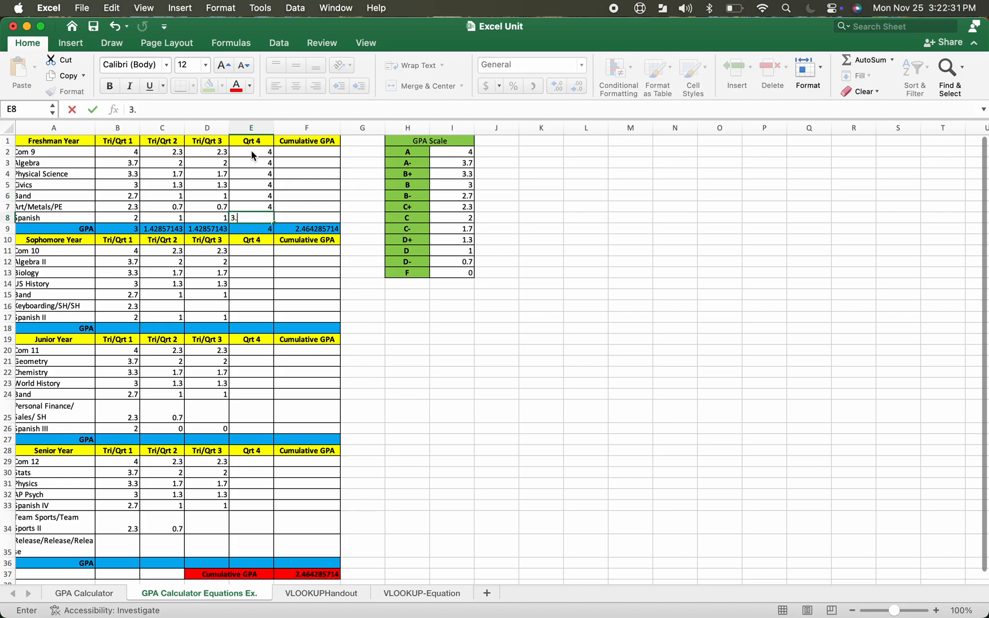
{"action": "type", "text": "7"}
{"action": "key", "text": "Return"}
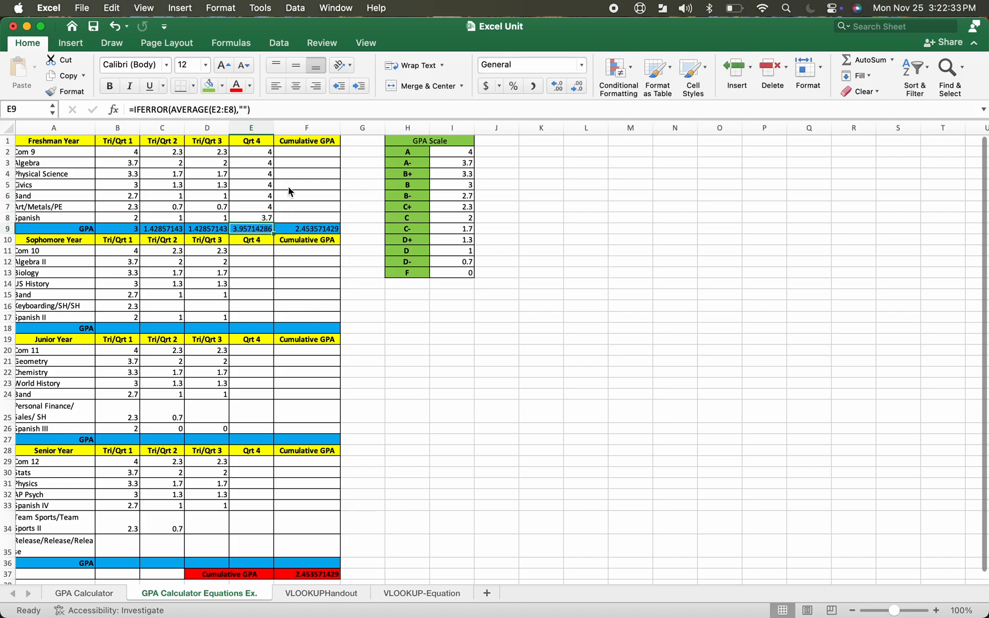
Undo the last three Qrt 4 grade entries
{"action": "left_click", "coordinate": [113, 27]}
{"action": "left_click", "coordinate": [113, 27]}
{"action": "left_click", "coordinate": [113, 27]}
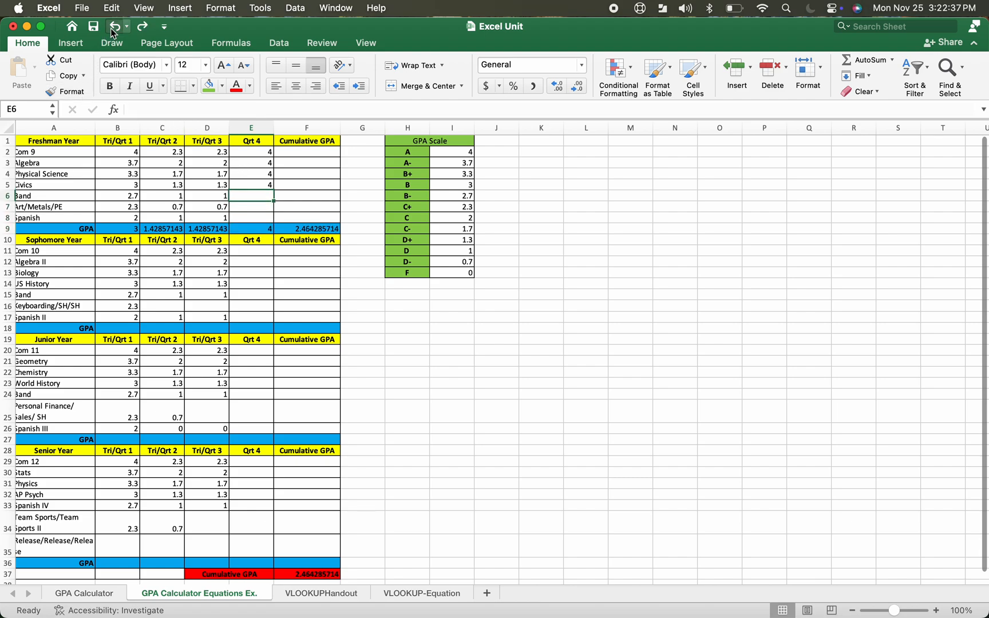
Undo the remaining test grade entries in the Freshman Qrt 4 column and select the Qrt 4 GPA cell E9
{"action": "left_click", "coordinate": [113, 27]}
{"action": "left_click", "coordinate": [113, 27]}
{"action": "left_click", "coordinate": [113, 27]}
{"action": "left_click", "coordinate": [113, 27]}
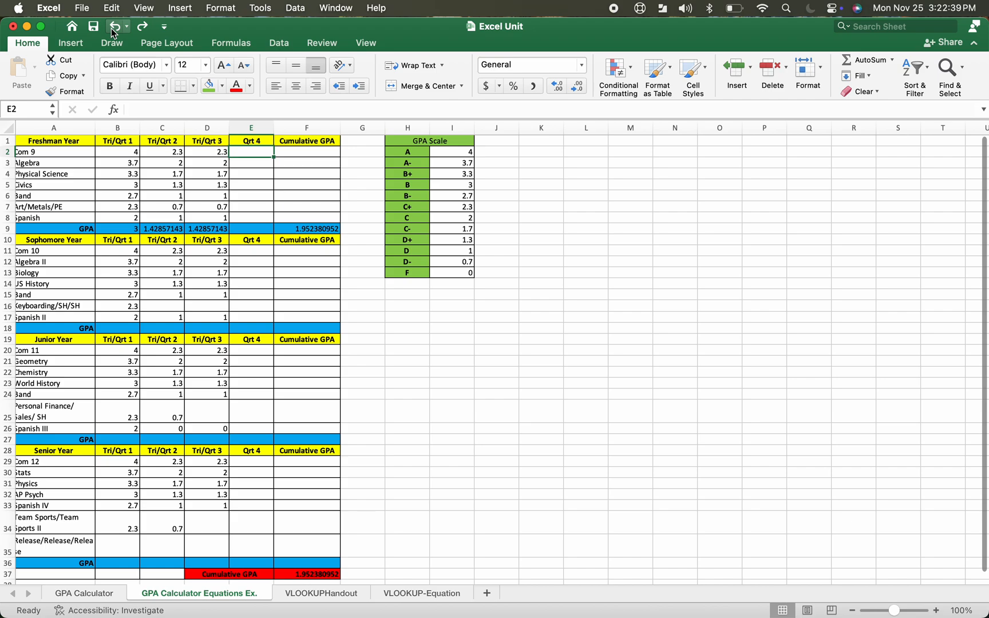
{"action": "left_click", "coordinate": [250, 232]}
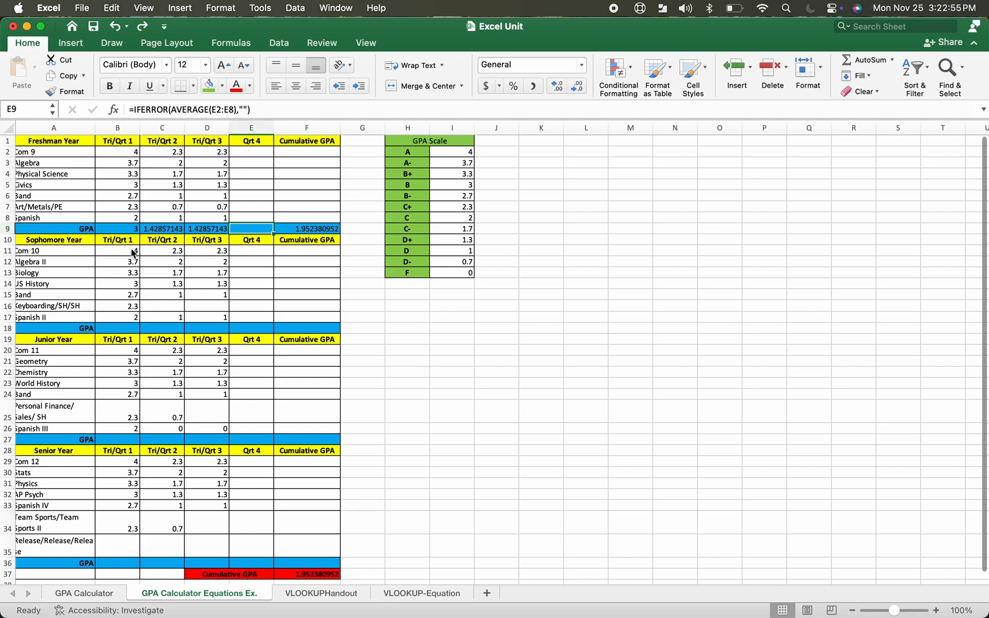
Average the Sophomore Tri/Qrt 1, 2 and 3 grades into B18, C18 and D18 with AutoSum Average
{"action": "left_click_drag", "start_coordinate": [133, 251], "coordinate": [123, 316]}
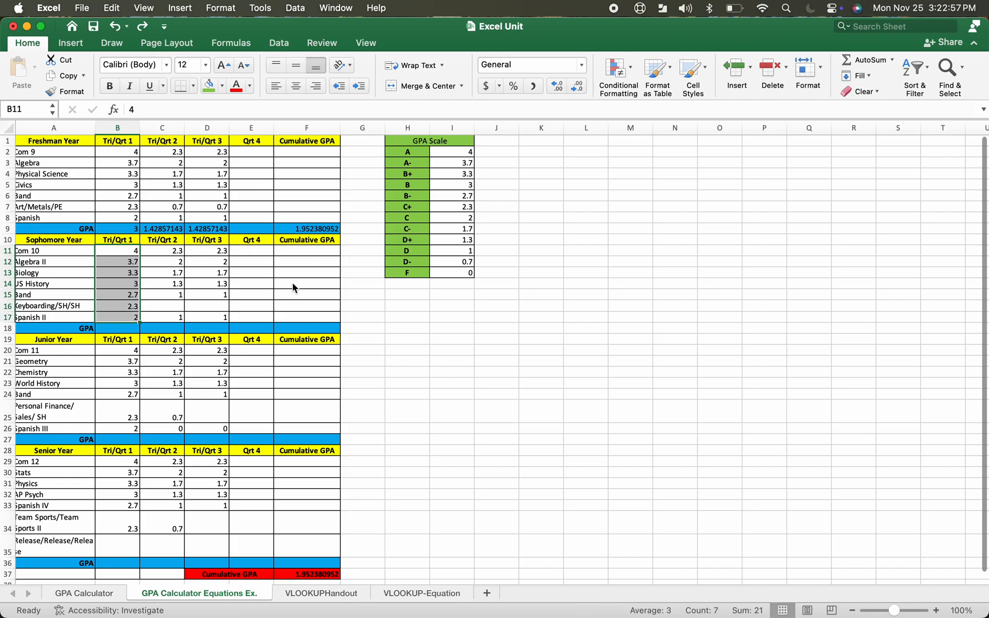
{"action": "left_click", "coordinate": [892, 59]}
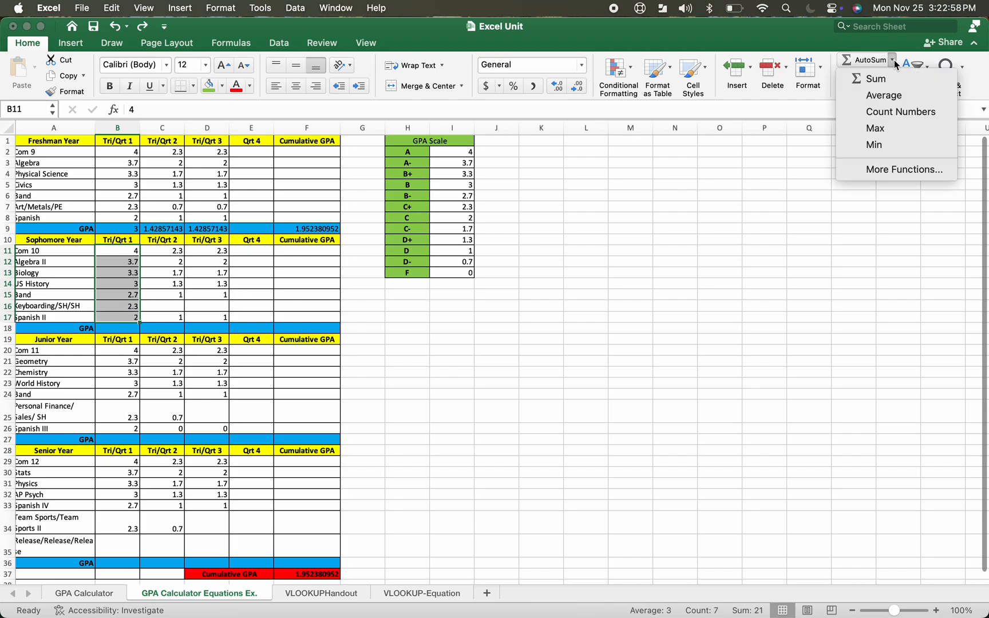
{"action": "left_click", "coordinate": [895, 93]}
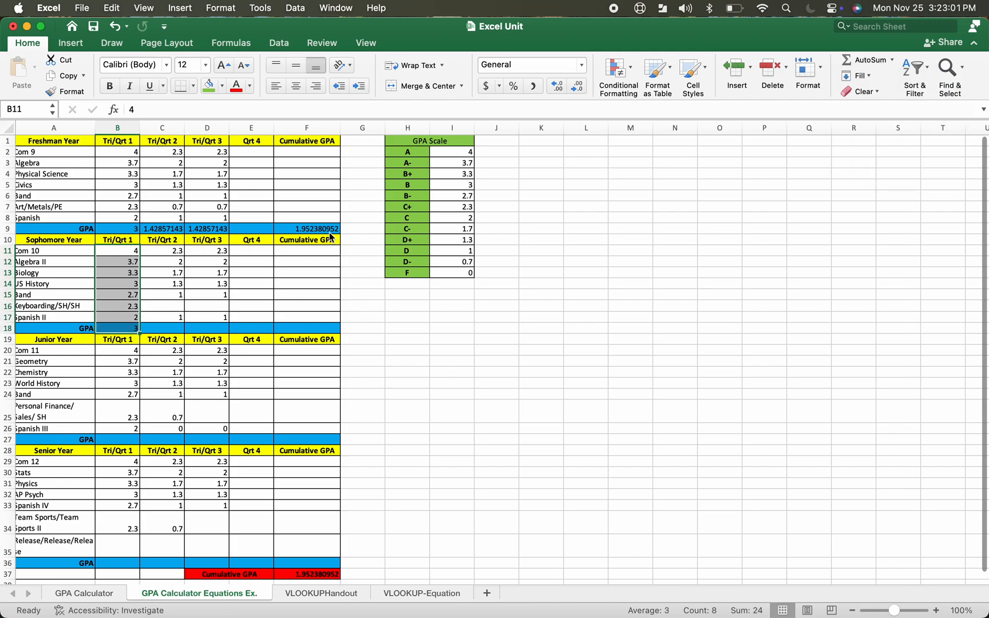
{"action": "left_click_drag", "start_coordinate": [172, 252], "coordinate": [167, 314]}
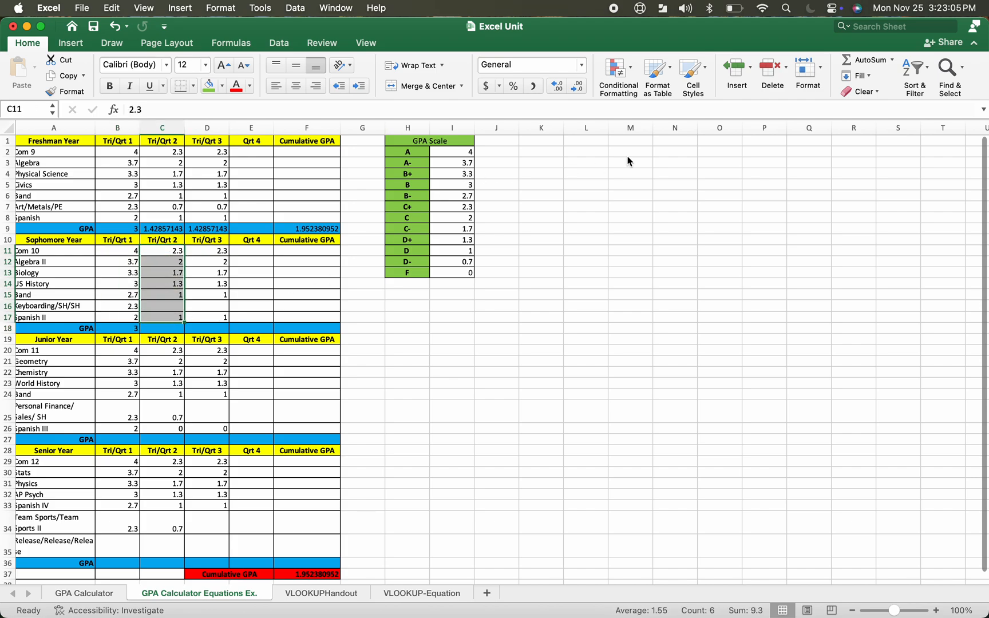
{"action": "left_click", "coordinate": [892, 60]}
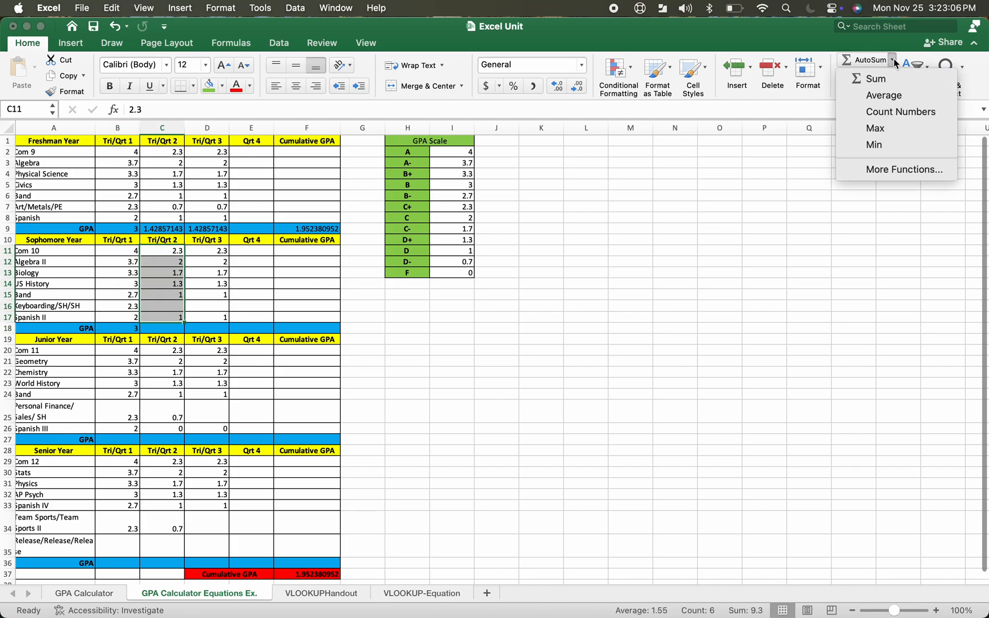
{"action": "left_click", "coordinate": [895, 96]}
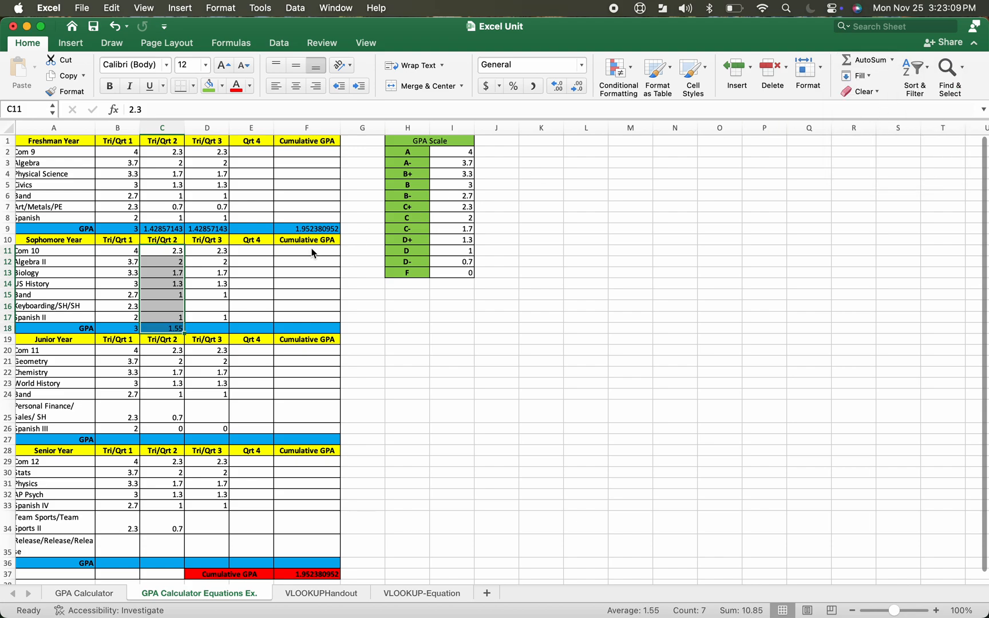
{"action": "left_click_drag", "start_coordinate": [222, 254], "coordinate": [222, 318]}
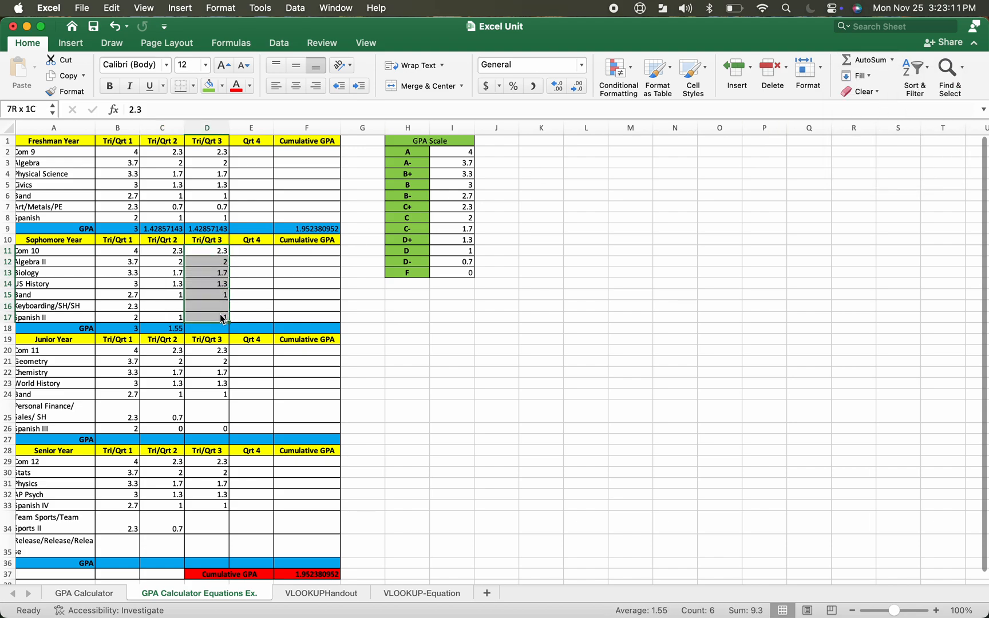
{"action": "left_click", "coordinate": [889, 59]}
{"action": "left_click", "coordinate": [888, 95]}
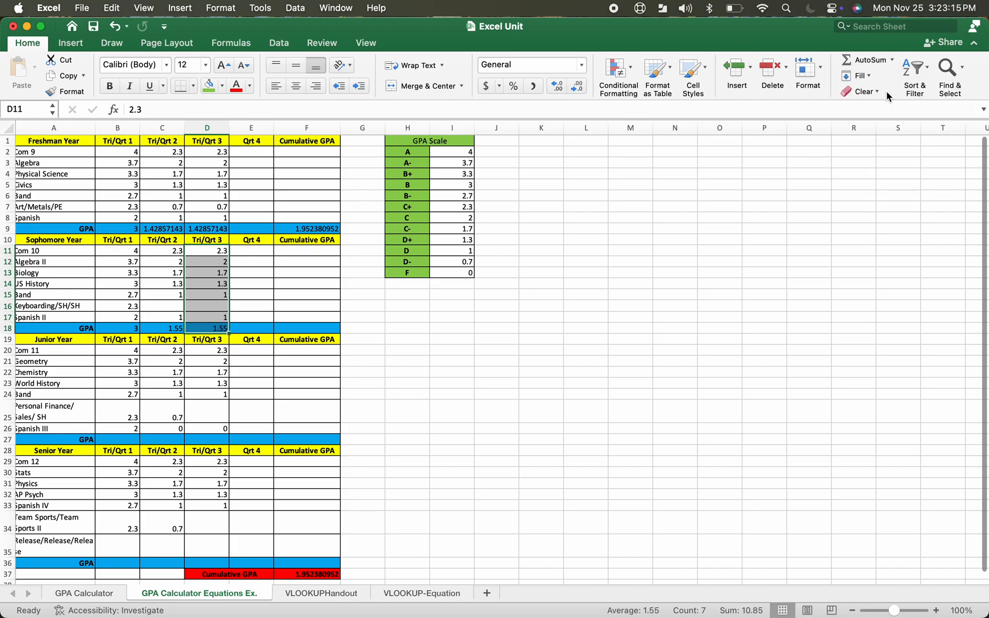
Average the Sophomore GPA row B18:E18 into the Cumulative GPA cell F18 with AutoSum Average
{"action": "left_click", "coordinate": [265, 328]}
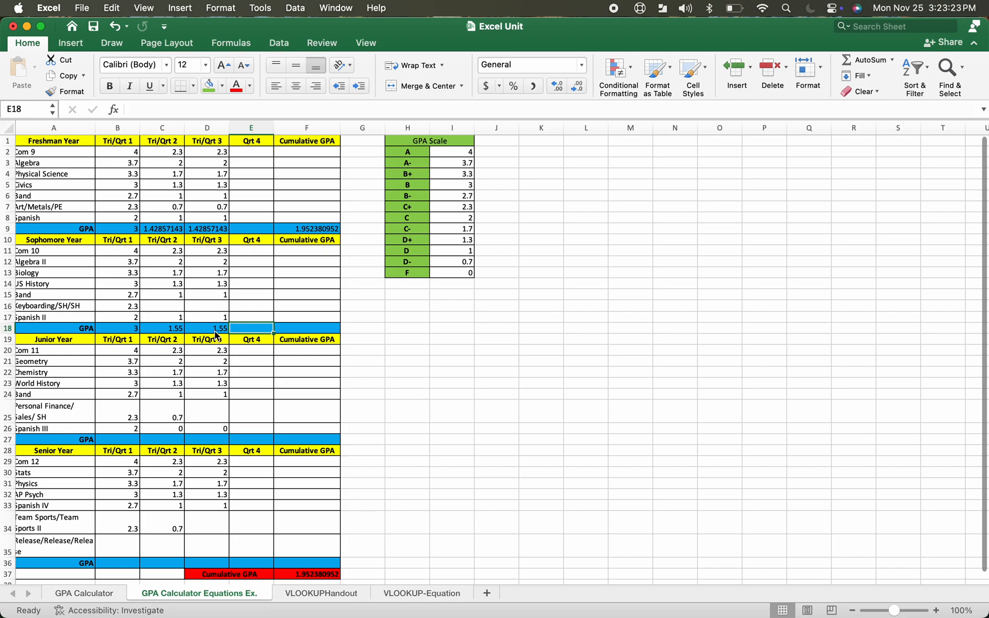
{"action": "left_click_drag", "start_coordinate": [107, 330], "coordinate": [304, 331]}
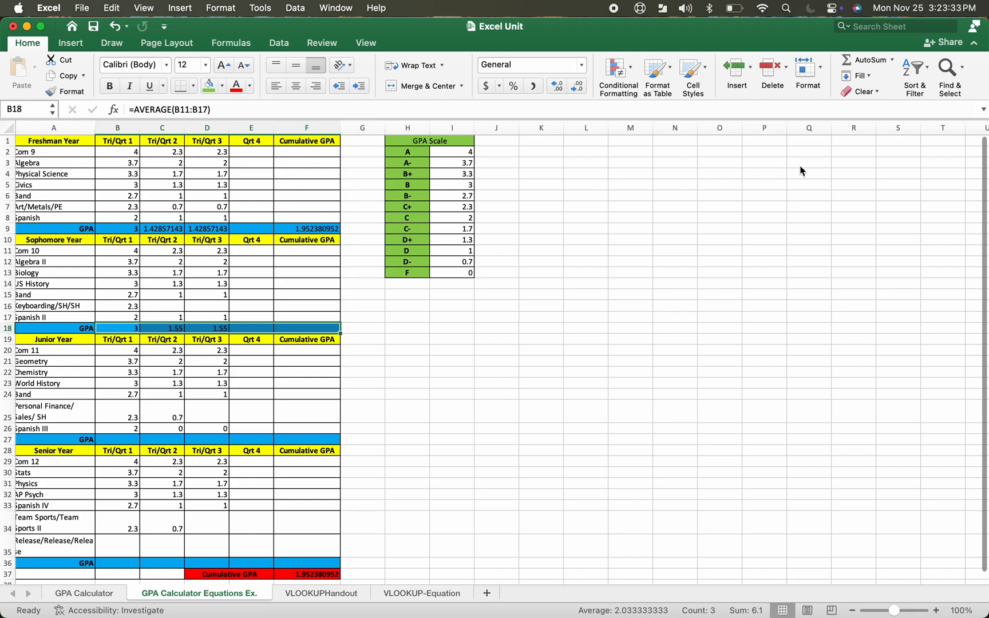
{"action": "left_click", "coordinate": [892, 59]}
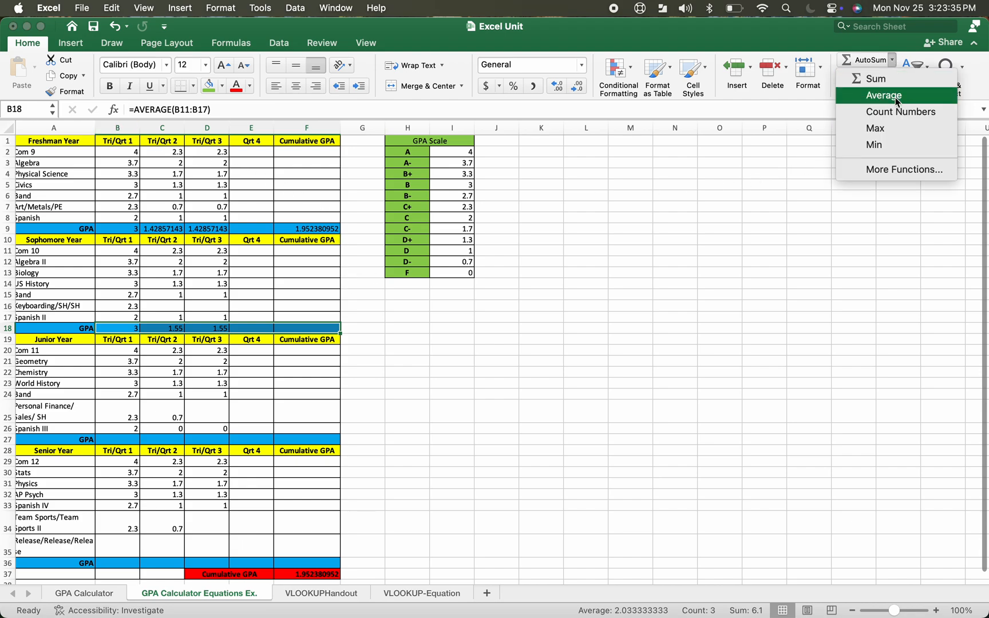
{"action": "left_click", "coordinate": [884, 95]}
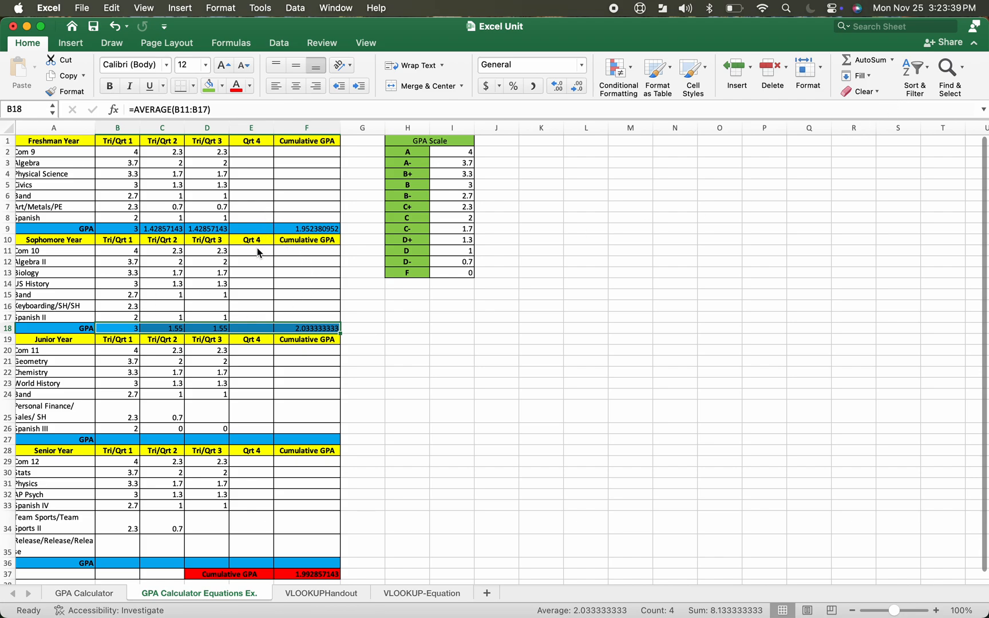
Copy the Freshman Qrt 4 block E2:E9, including the IFERROR formula, into the Sophomore Qrt 4 column starting at E11
{"action": "left_click", "coordinate": [254, 229]}
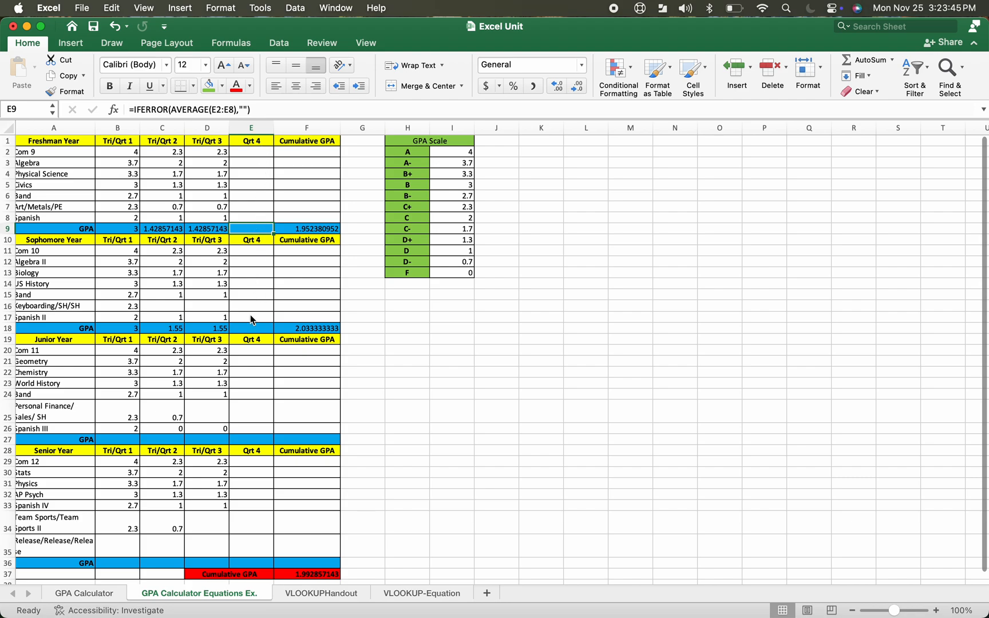
{"action": "left_click_drag", "start_coordinate": [267, 154], "coordinate": [265, 230]}
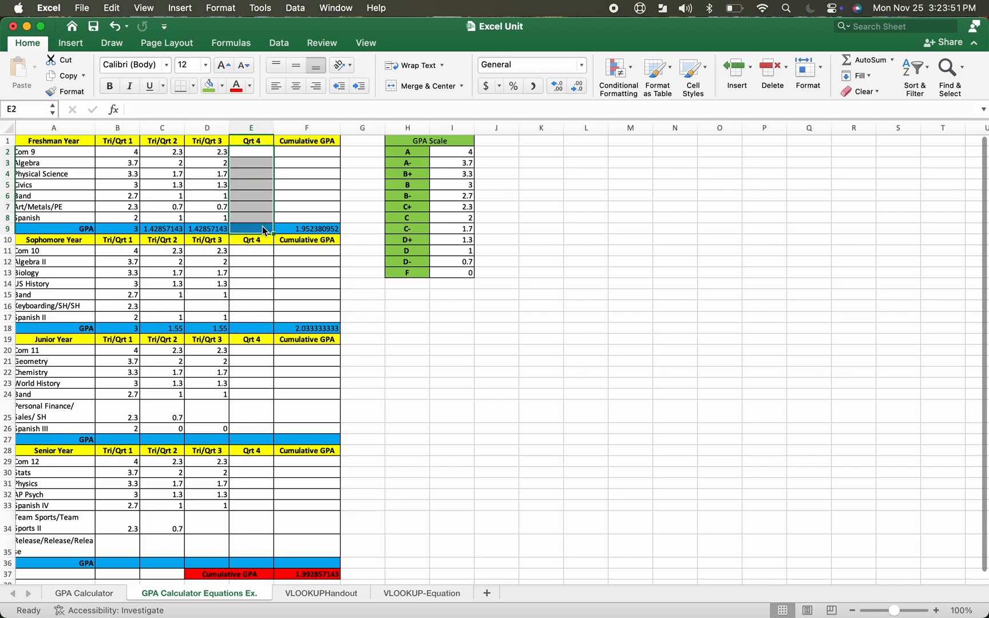
{"action": "key", "text": "super+c"}
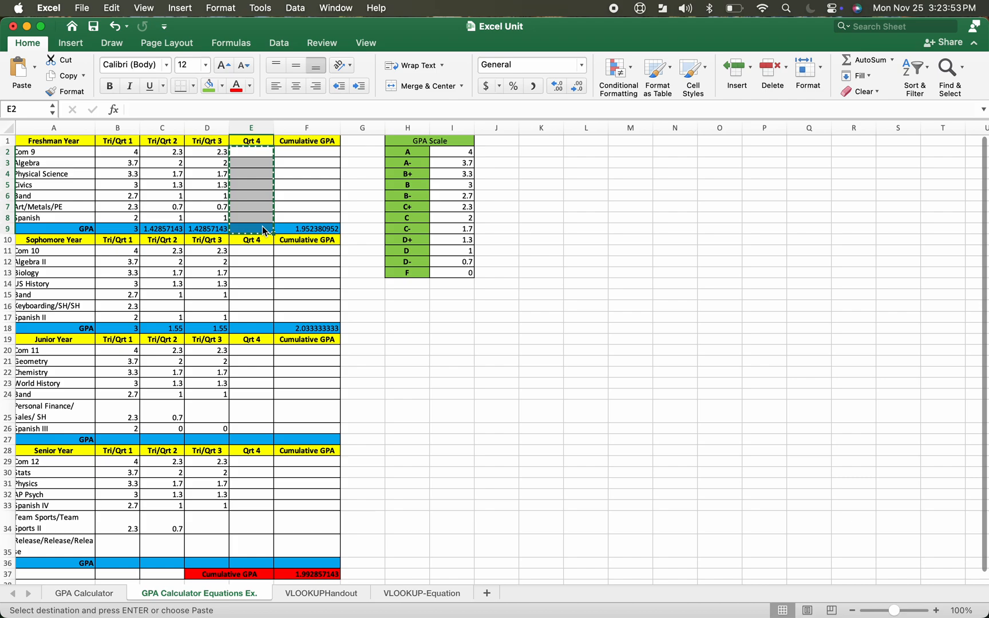
{"action": "left_click", "coordinate": [253, 250]}
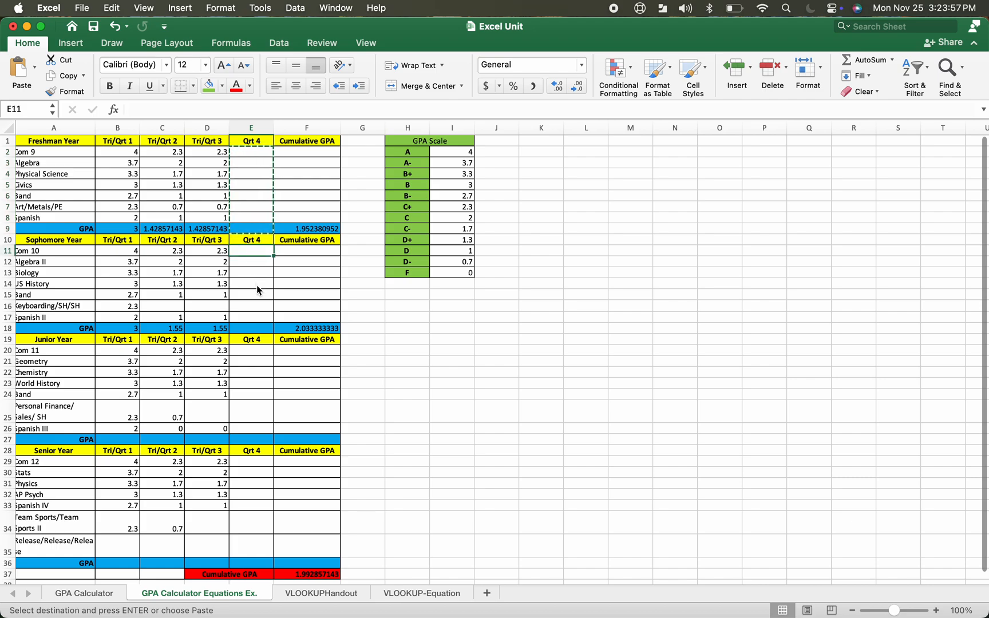
{"action": "key", "text": "super+v"}
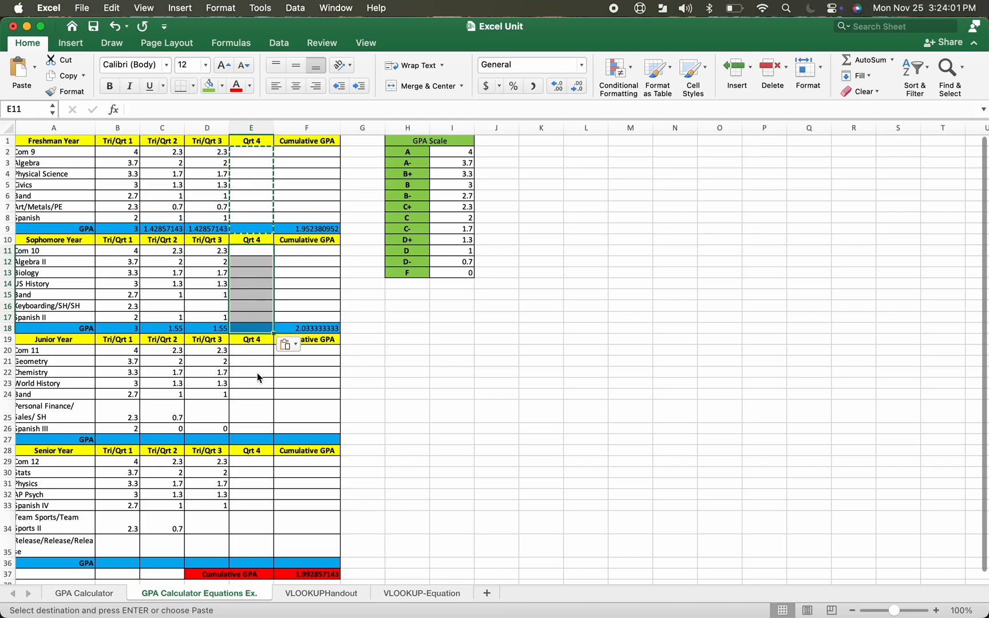
{"action": "left_click", "coordinate": [257, 329]}
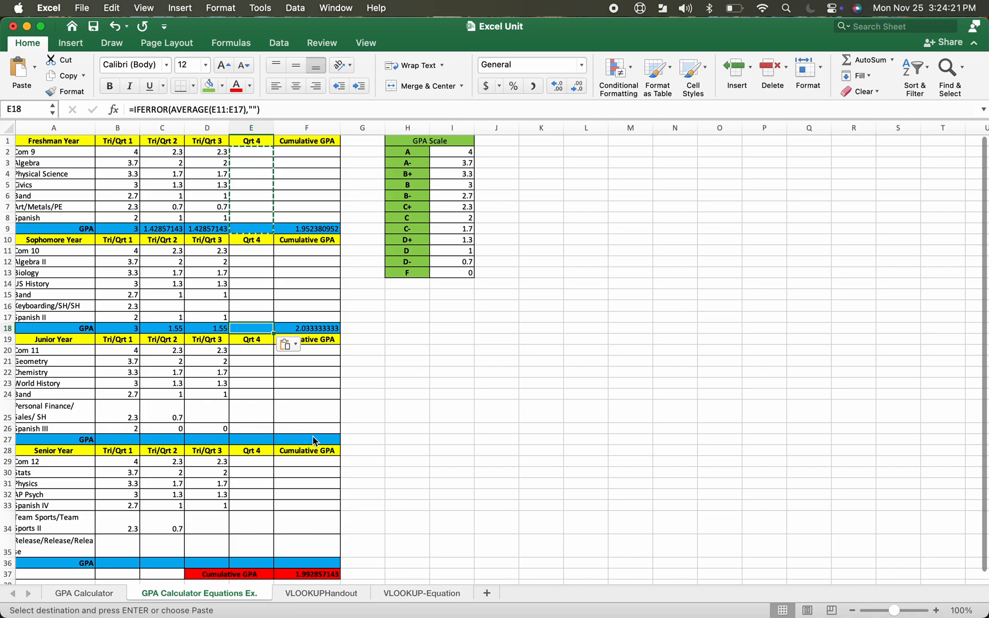
Average the Junior Tri/Qrt 1, 2 and 3 grades into B27, C27 and D27 with AutoSum Average
{"action": "left_click", "coordinate": [287, 365]}
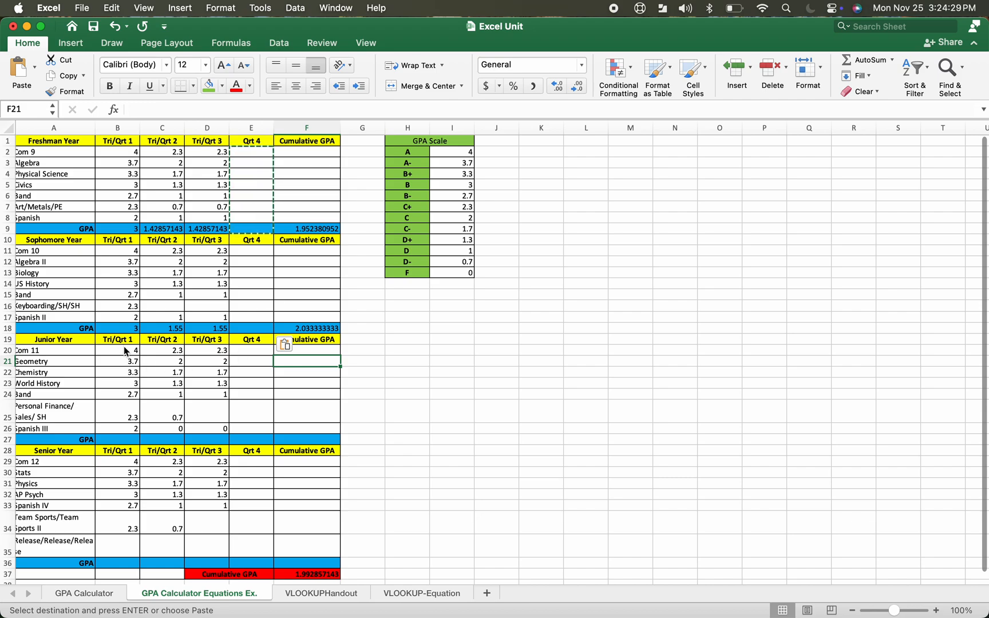
{"action": "left_click_drag", "start_coordinate": [125, 350], "coordinate": [118, 430]}
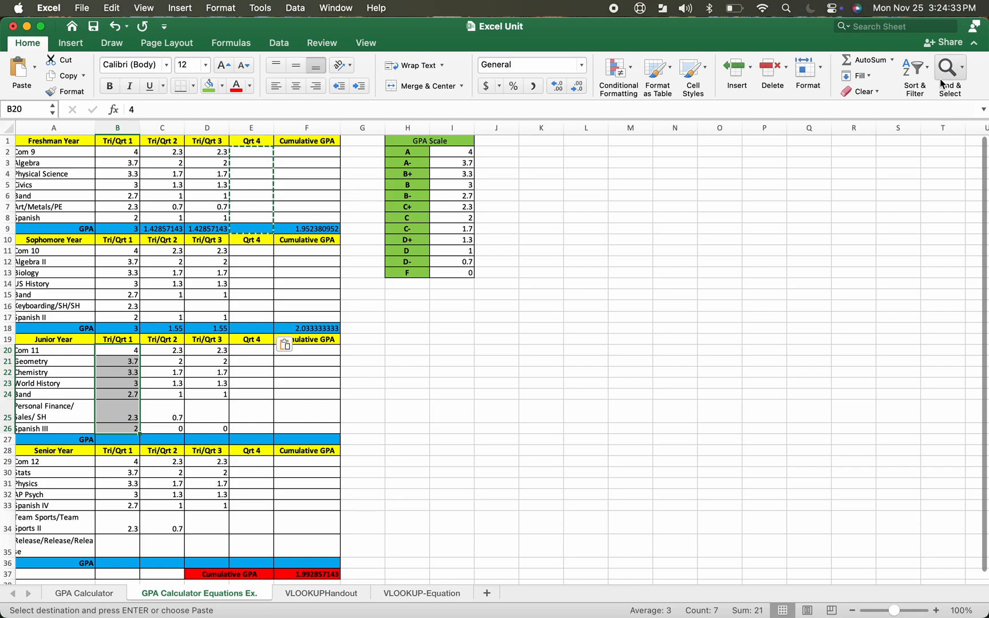
{"action": "left_click", "coordinate": [894, 60]}
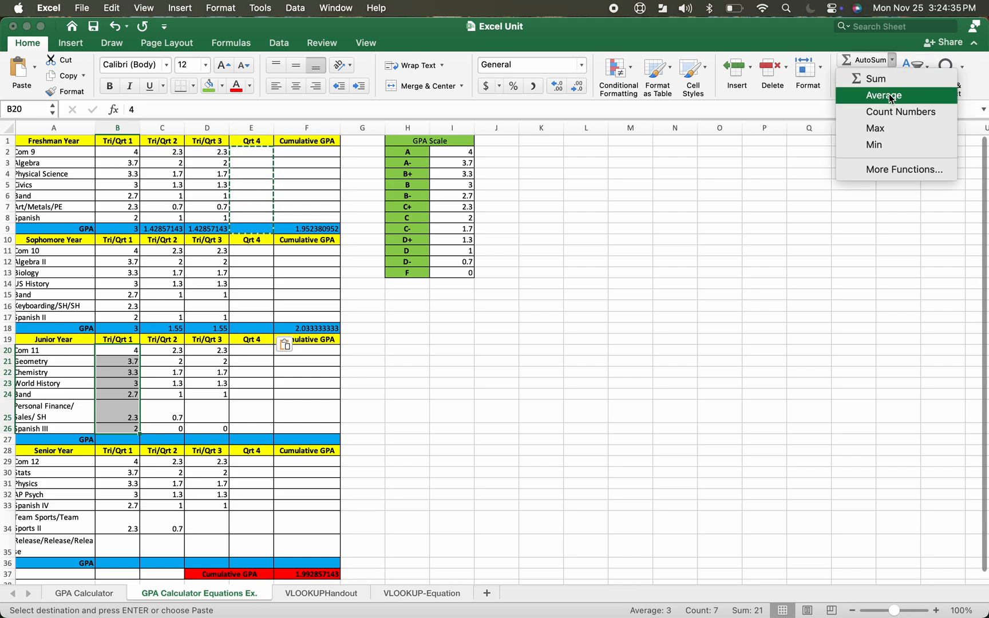
{"action": "left_click", "coordinate": [891, 97]}
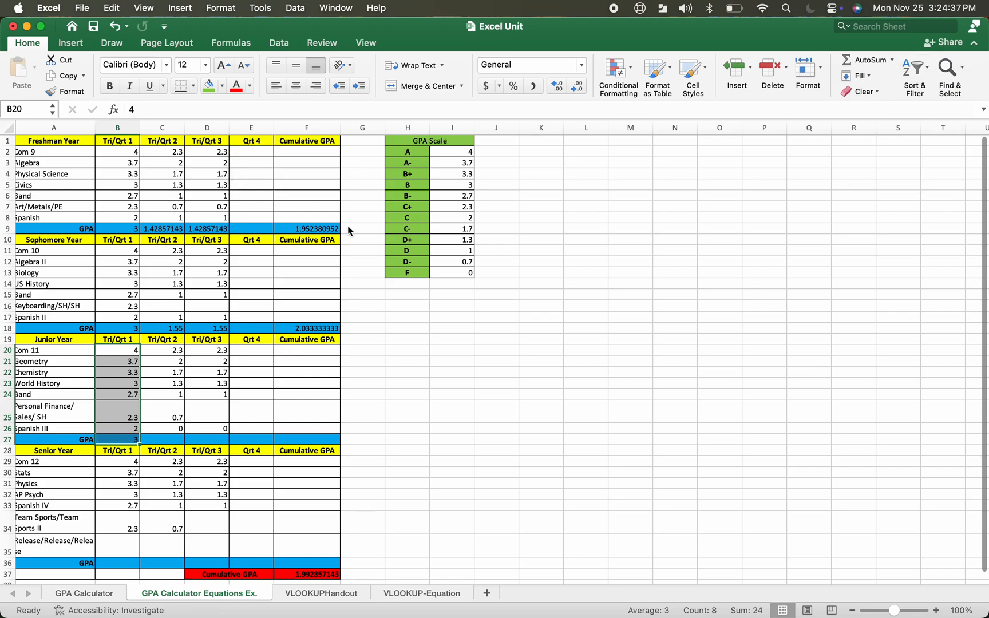
{"action": "left_click_drag", "start_coordinate": [180, 354], "coordinate": [170, 430]}
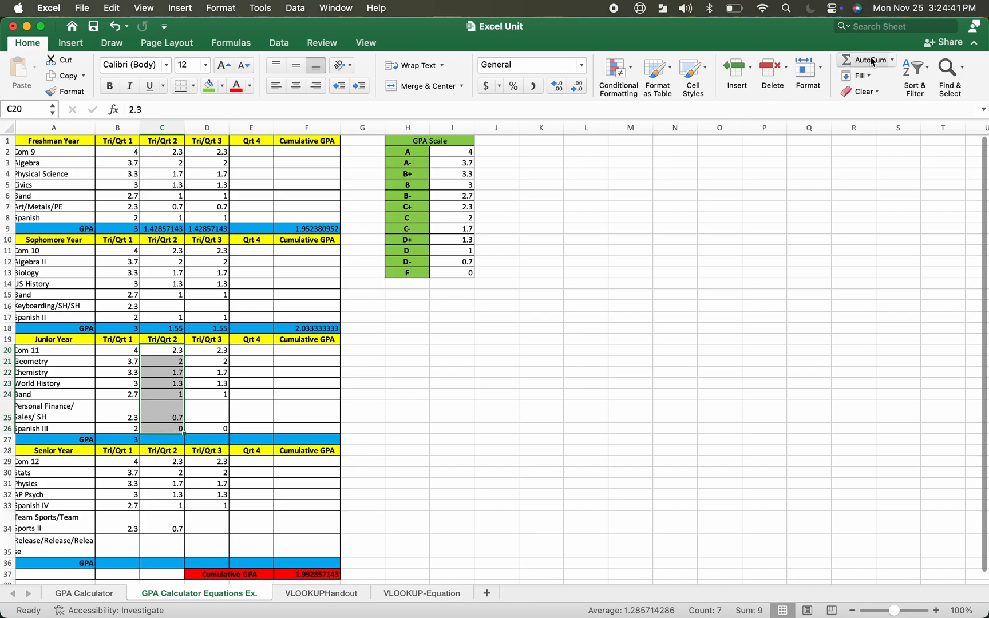
{"action": "left_click", "coordinate": [892, 60]}
{"action": "left_click", "coordinate": [881, 95]}
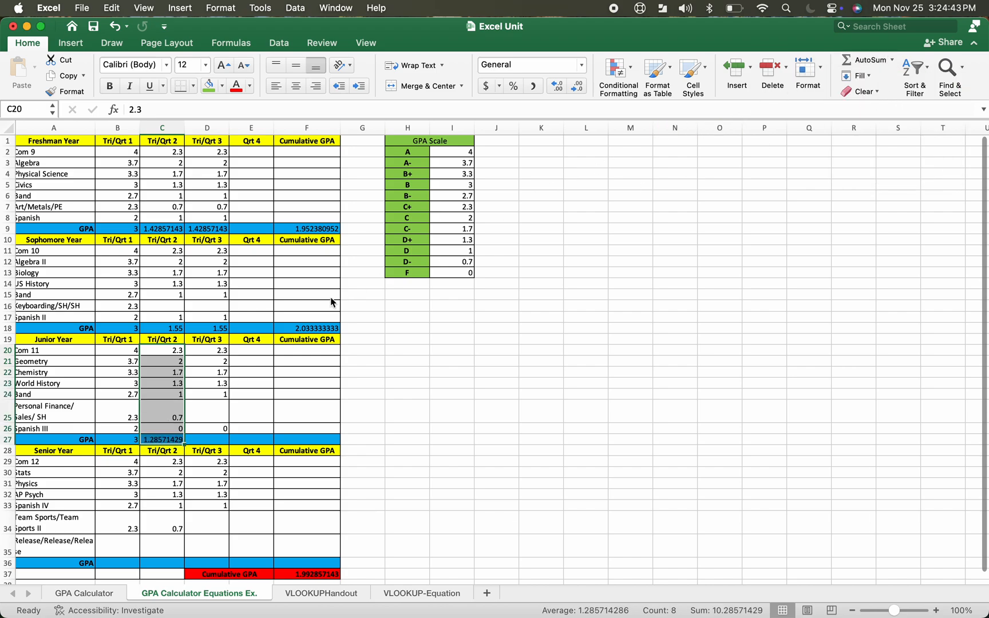
{"action": "left_click_drag", "start_coordinate": [224, 352], "coordinate": [221, 429]}
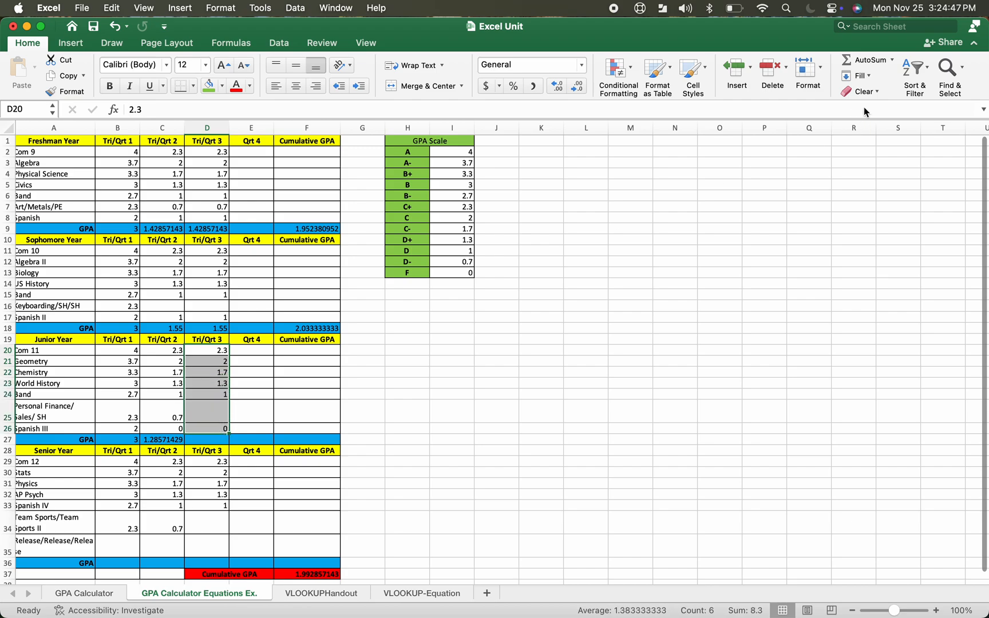
{"action": "left_click", "coordinate": [892, 61]}
{"action": "left_click", "coordinate": [885, 95]}
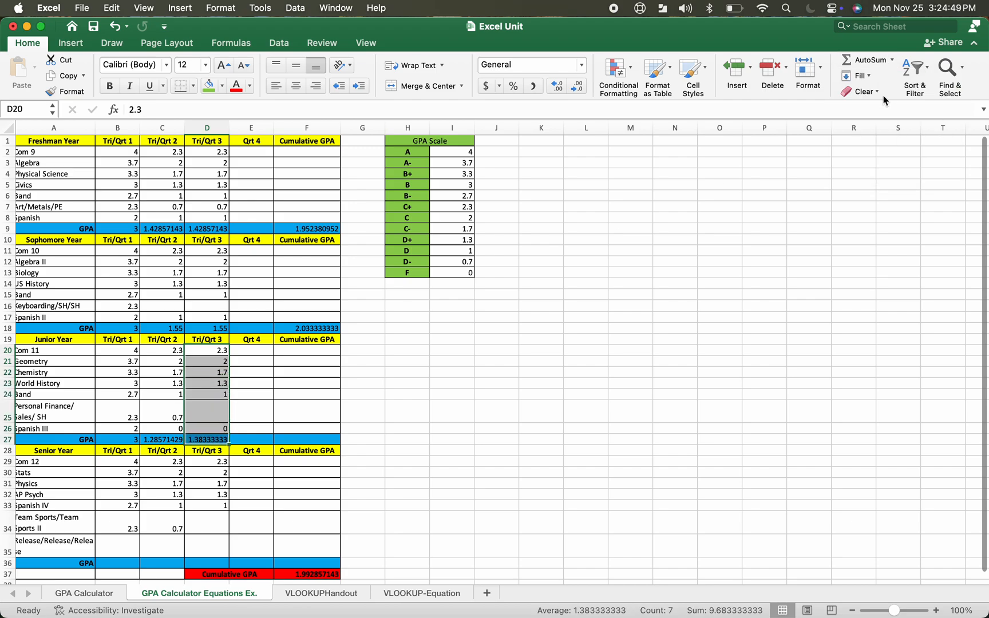
Copy the Sophomore Qrt 4 block E11:E18 into the Junior Qrt 4 column starting at E20
{"action": "left_click_drag", "start_coordinate": [267, 252], "coordinate": [258, 331]}
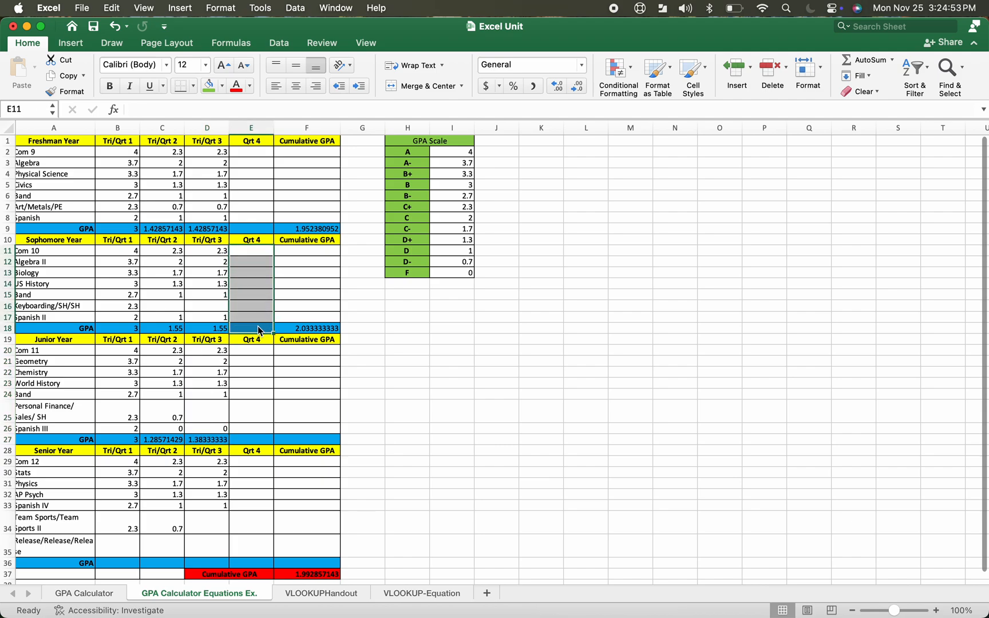
{"action": "key", "text": "super+c"}
{"action": "left_click", "coordinate": [252, 351]}
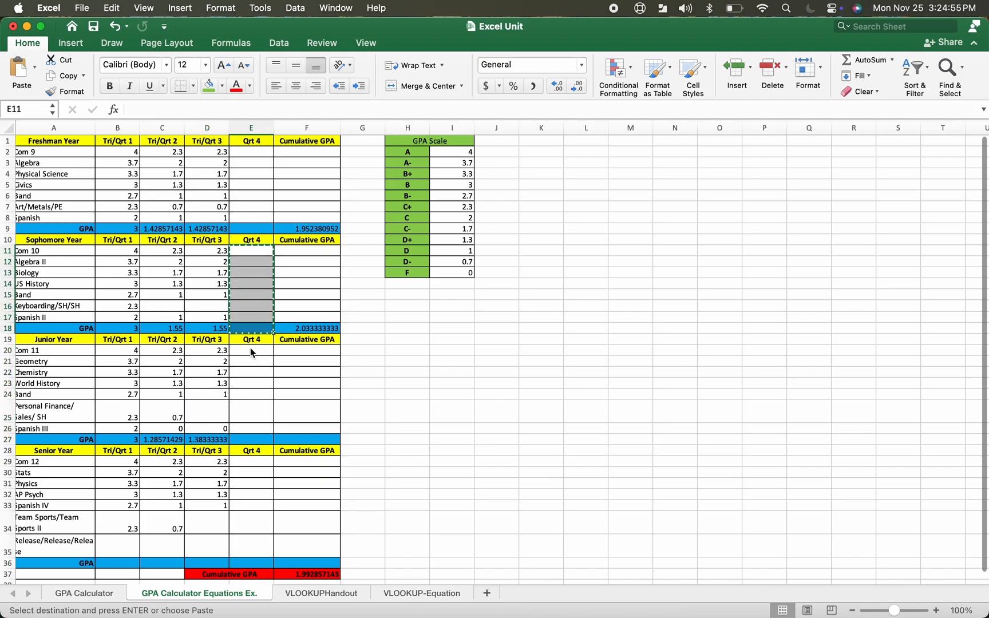
{"action": "key", "text": "super+v"}
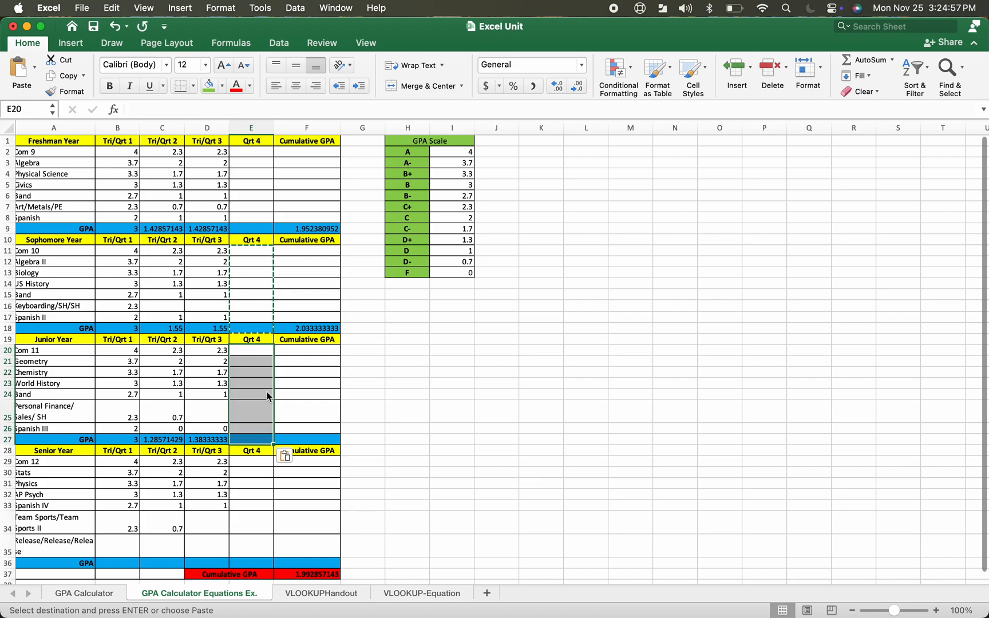
{"action": "left_click", "coordinate": [289, 440]}
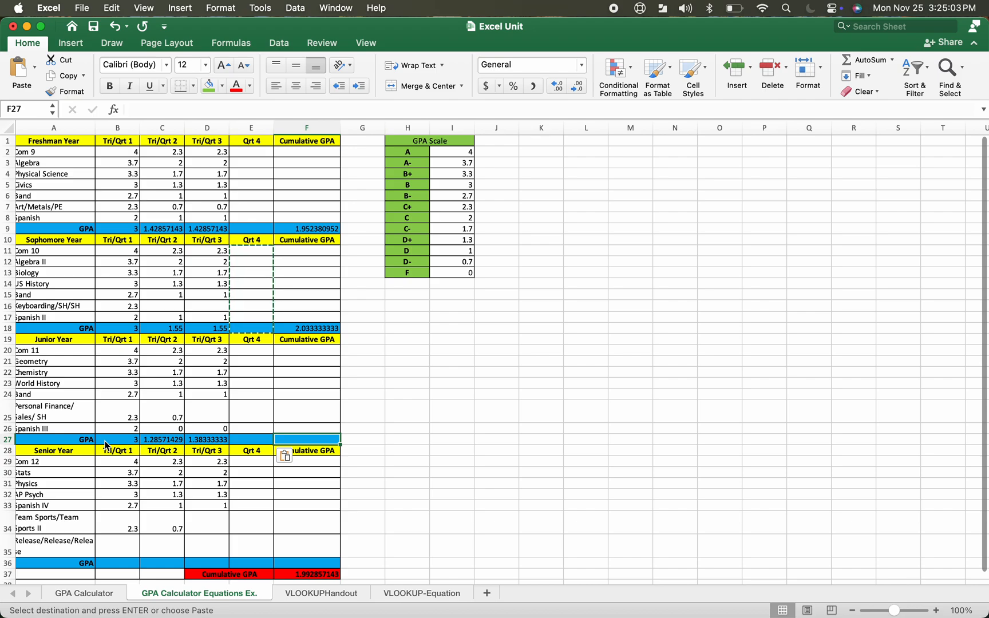
Average the Junior GPA row B27:E27 into the Cumulative GPA cell F27 with AutoSum Average
{"action": "left_click", "coordinate": [105, 444]}
{"action": "left_click_drag", "start_coordinate": [106, 444], "coordinate": [302, 441]}
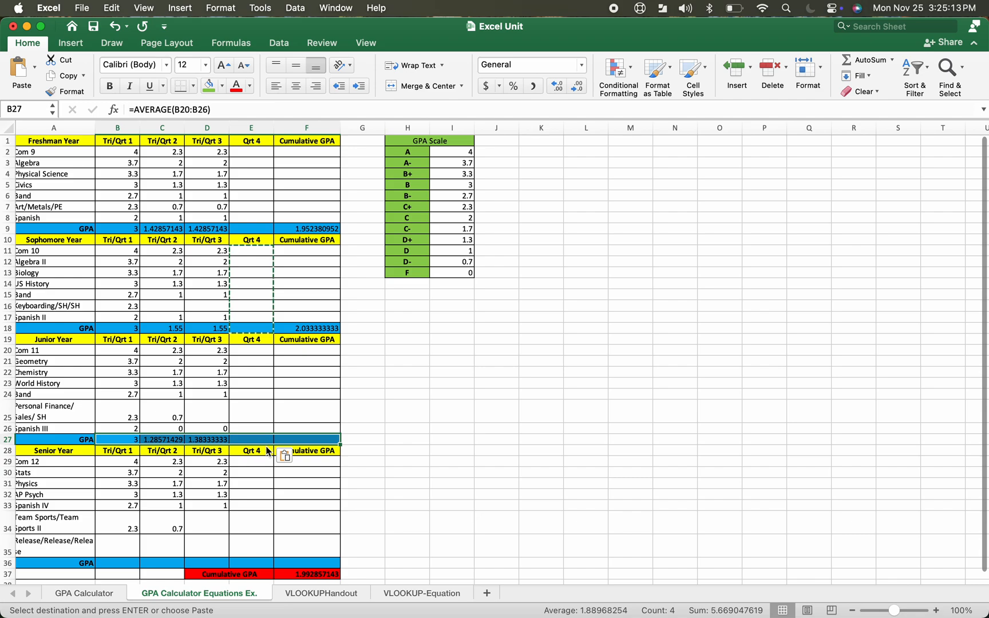
{"action": "left_click", "coordinate": [892, 60]}
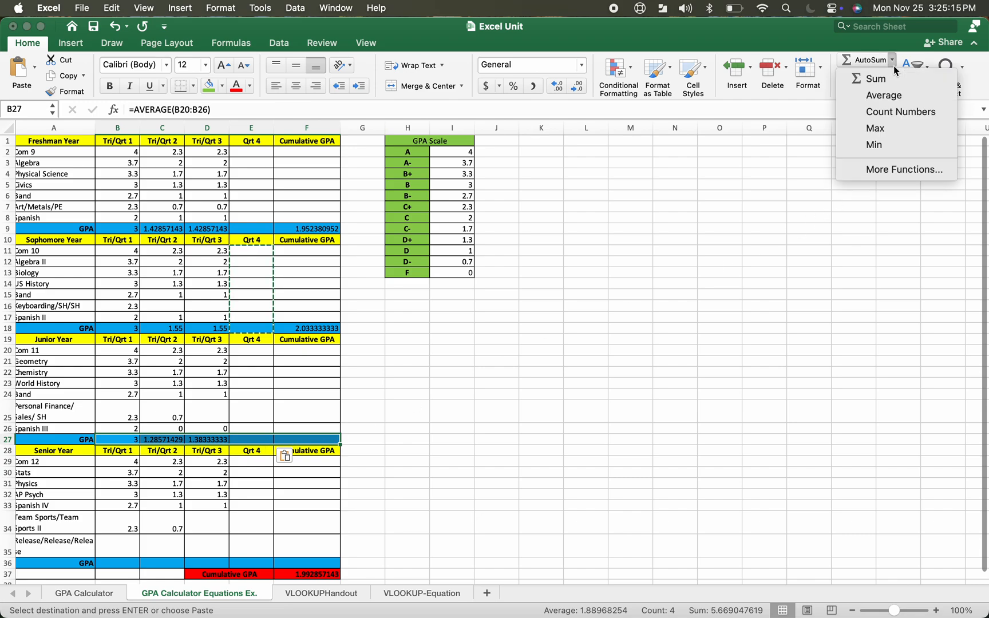
{"action": "left_click", "coordinate": [884, 95]}
{"action": "left_click", "coordinate": [319, 506]}
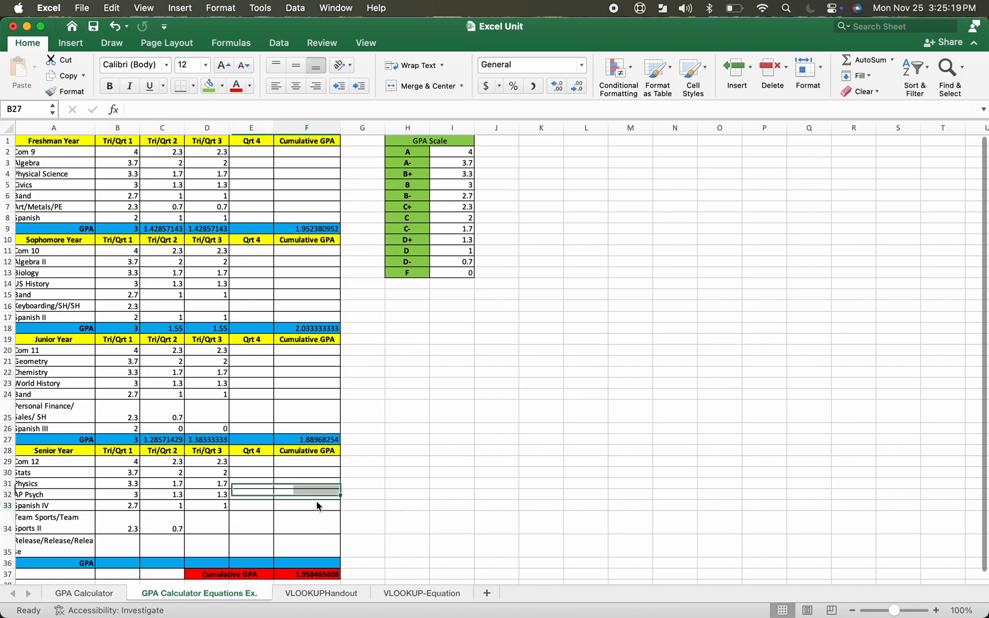
Average the Senior Tri/Qrt 1 grades B29:B35 into the GPA cell B36 with AutoSum Average
{"action": "scroll", "coordinate": [319, 506], "scroll_direction": "down", "scroll_amount": 5}
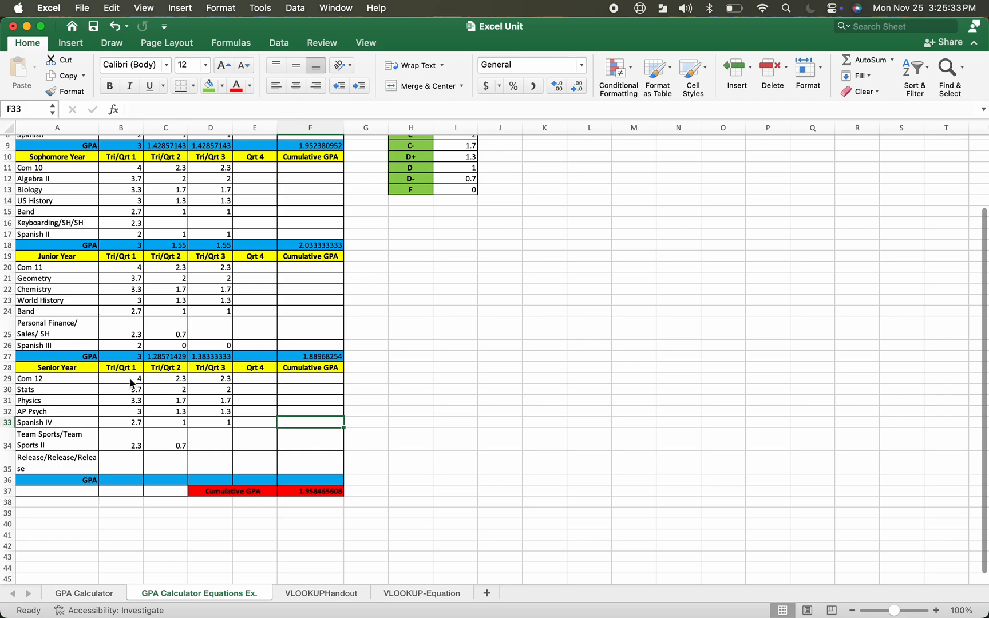
{"action": "left_click_drag", "start_coordinate": [130, 379], "coordinate": [131, 465]}
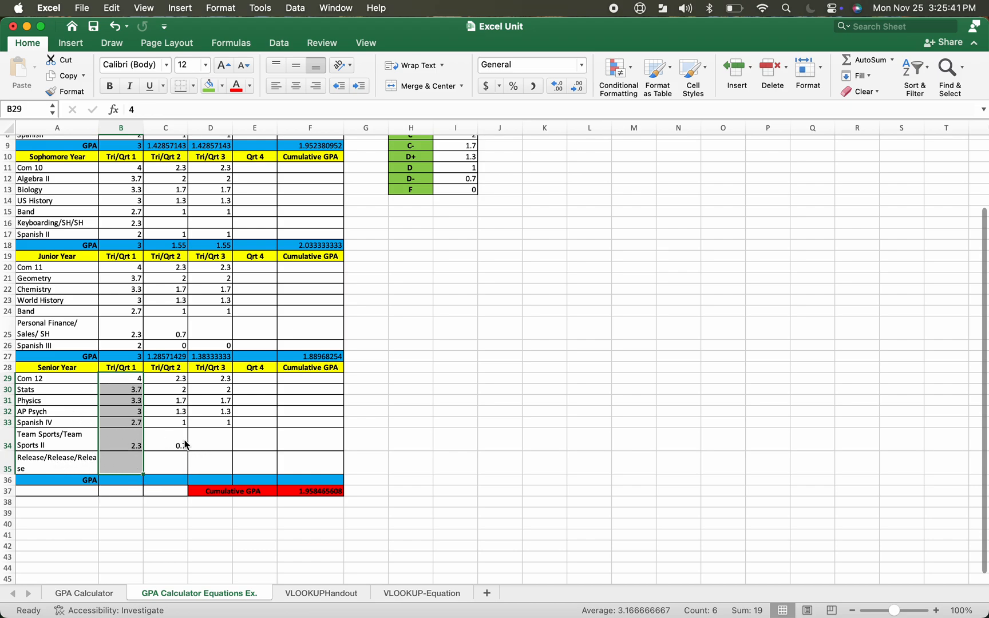
{"action": "left_click", "coordinate": [172, 468]}
{"action": "left_click_drag", "start_coordinate": [137, 379], "coordinate": [123, 476]}
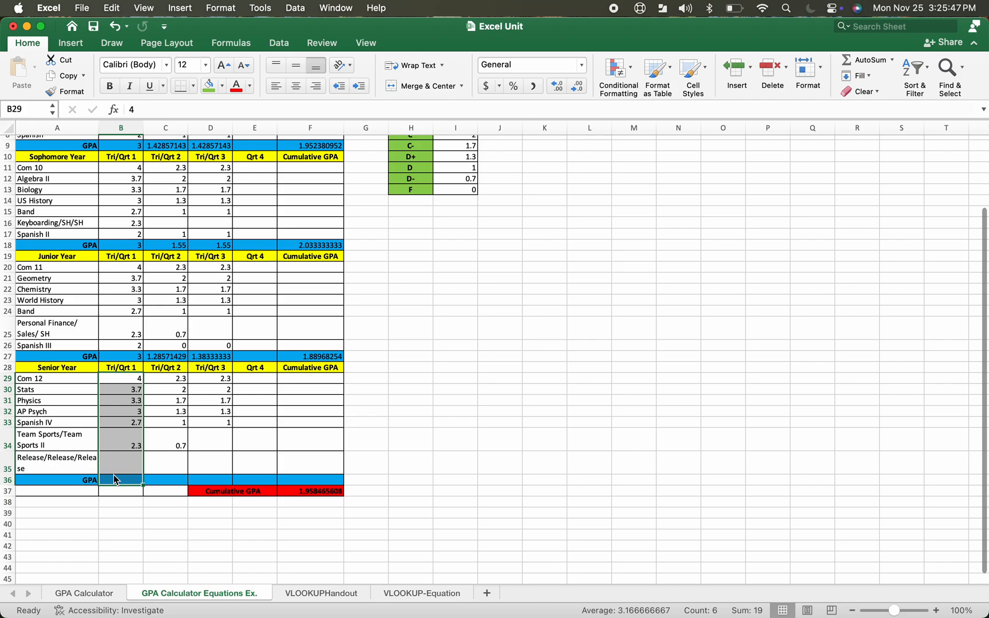
{"action": "left_click", "coordinate": [891, 59]}
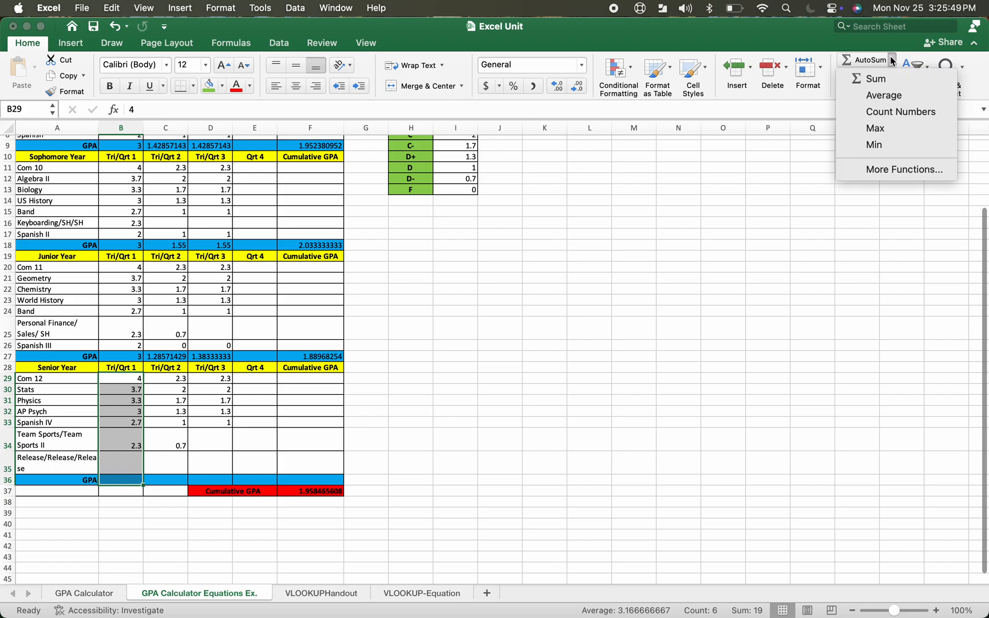
{"action": "left_click", "coordinate": [891, 95]}
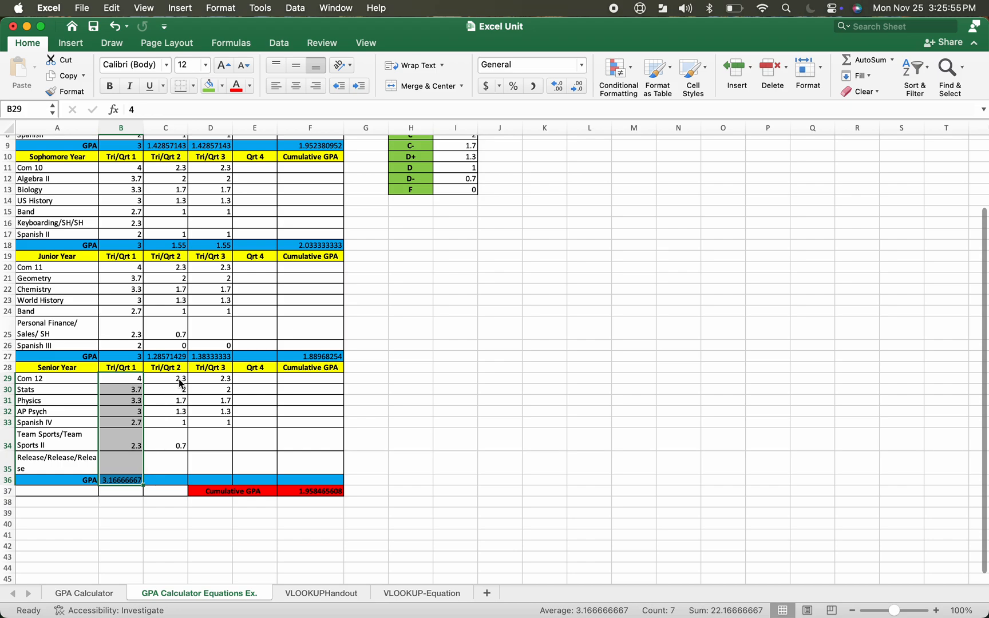
Average the Senior GPA row B36:E36 into the Cumulative GPA cell F36 with AutoSum Average
{"action": "left_click", "coordinate": [121, 480]}
{"action": "left_click_drag", "start_coordinate": [121, 480], "coordinate": [312, 486]}
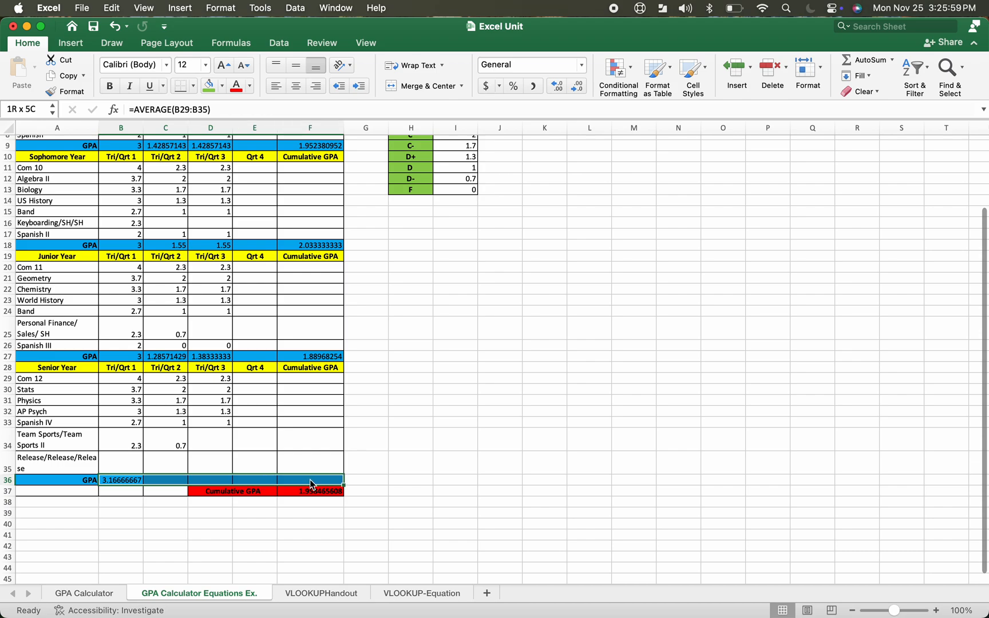
{"action": "left_click", "coordinate": [893, 59]}
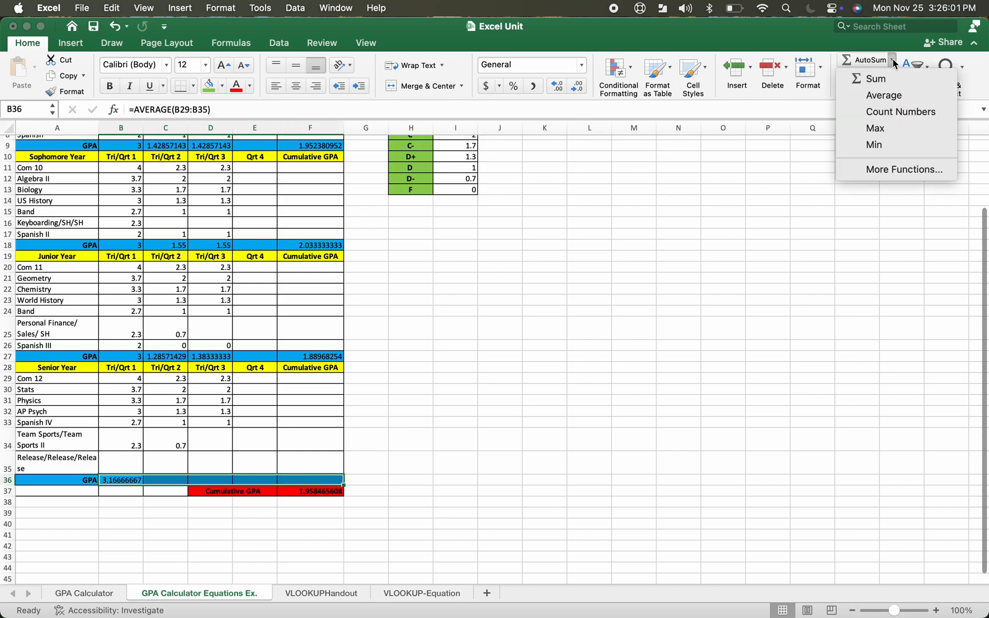
{"action": "left_click", "coordinate": [897, 92]}
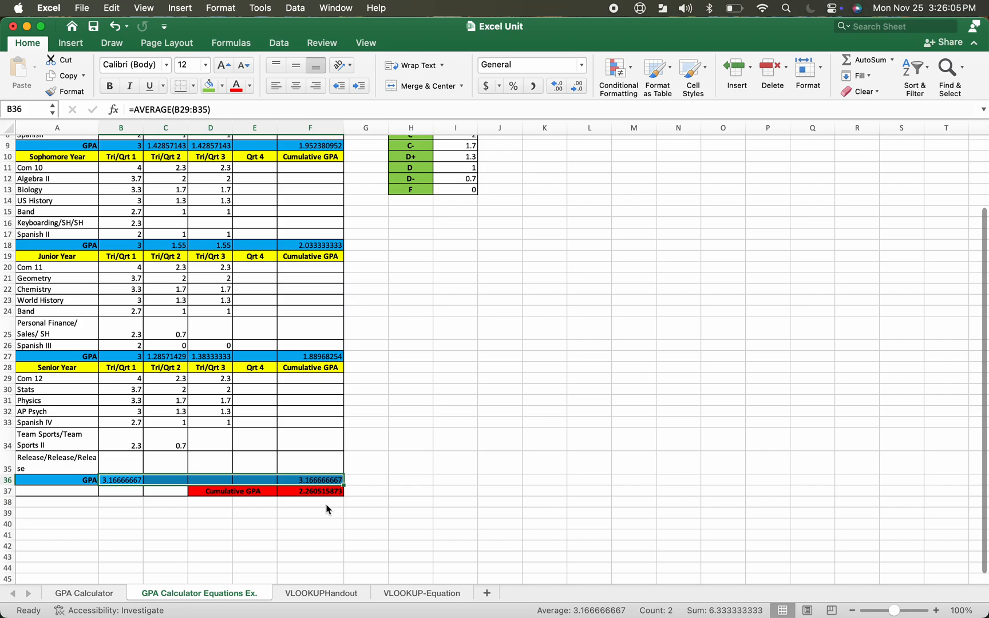
Average the Senior Tri/Qrt 2 grades C29:C35 into C36 with AutoSum Average
{"action": "left_click", "coordinate": [307, 404]}
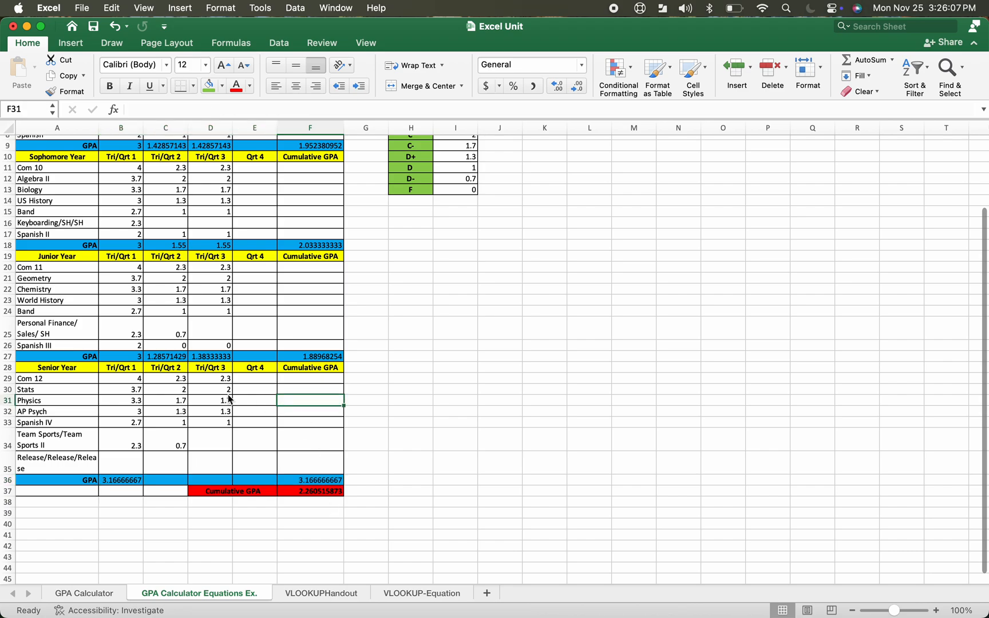
{"action": "left_click_drag", "start_coordinate": [180, 381], "coordinate": [173, 481]}
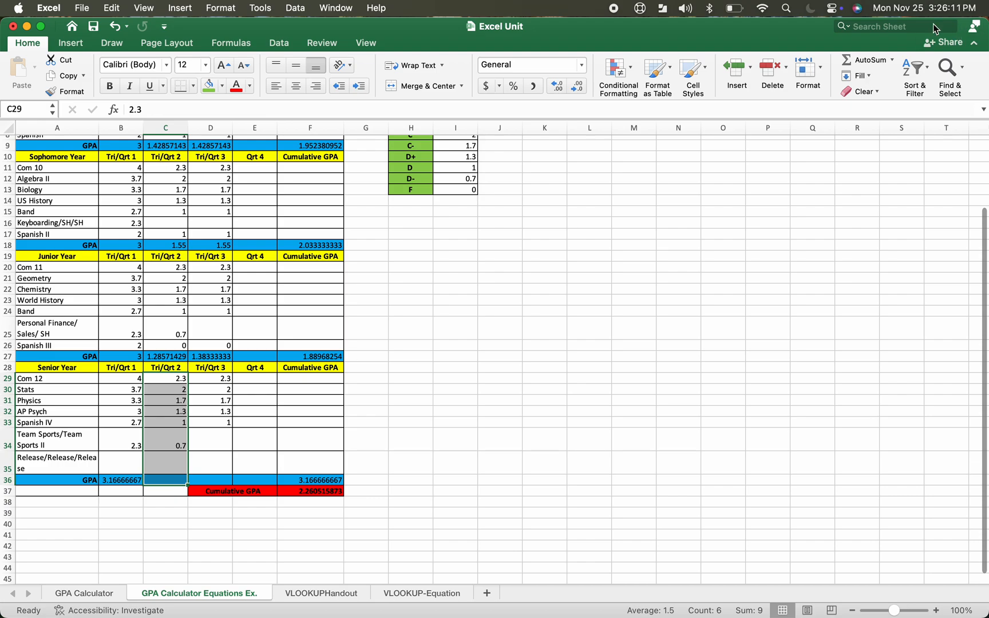
{"action": "left_click", "coordinate": [893, 60]}
{"action": "left_click", "coordinate": [892, 102]}
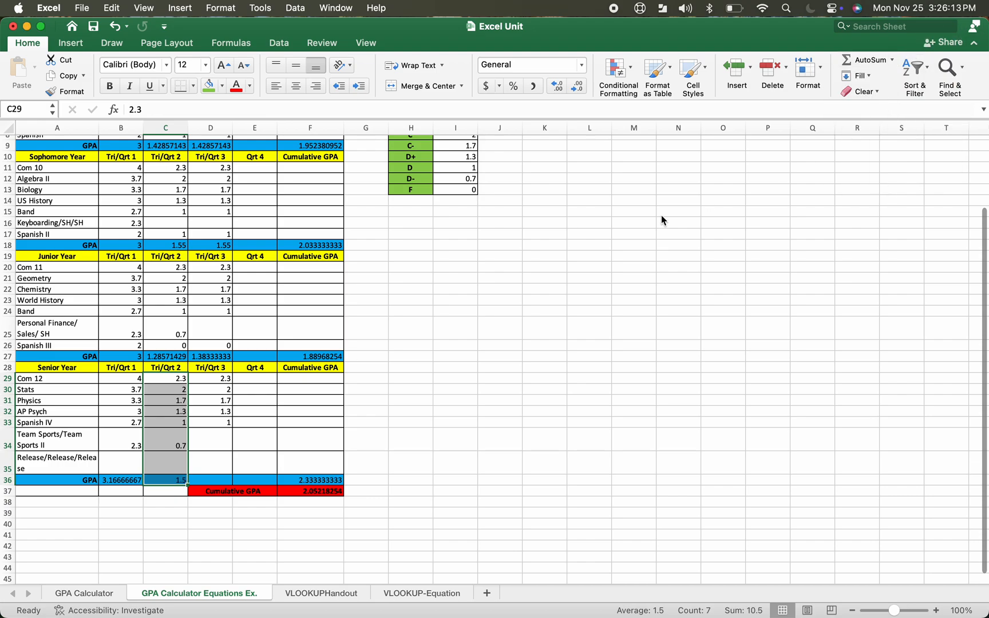
Average the Senior Tri/Qrt 3 grades D29:D35 into D36, undoing an accidental AutoSum Sum first
{"action": "left_click", "coordinate": [223, 382]}
{"action": "left_click_drag", "start_coordinate": [223, 383], "coordinate": [216, 484]}
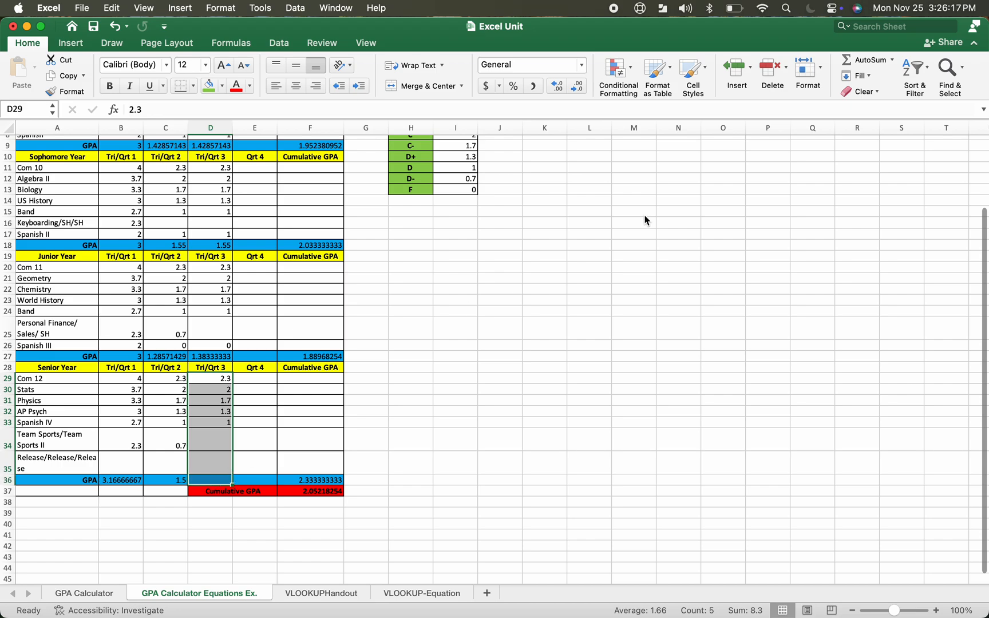
{"action": "left_click", "coordinate": [886, 60]}
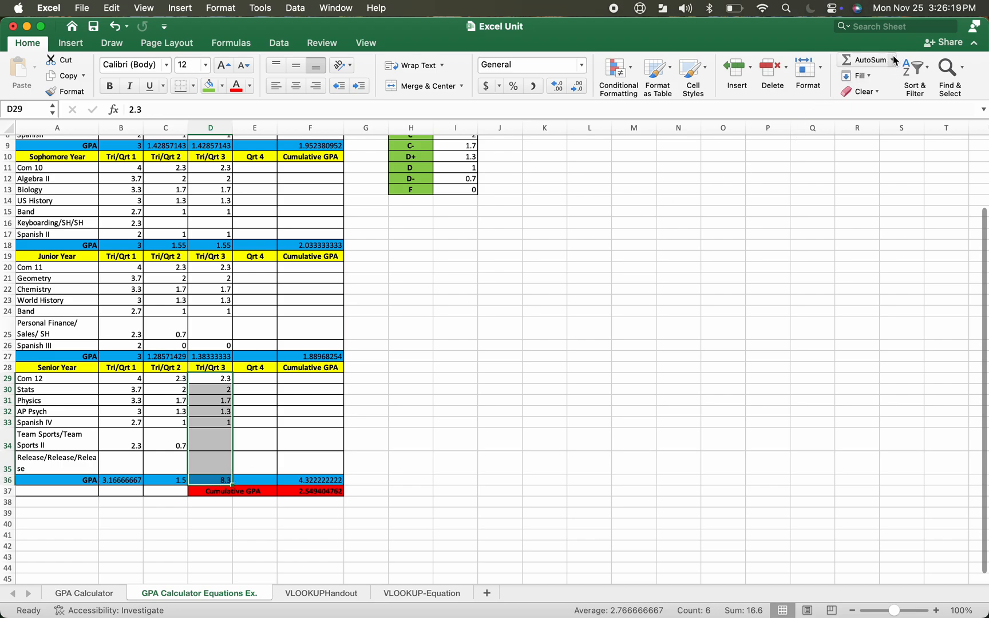
{"action": "left_click", "coordinate": [891, 60]}
{"action": "left_click", "coordinate": [893, 97]}
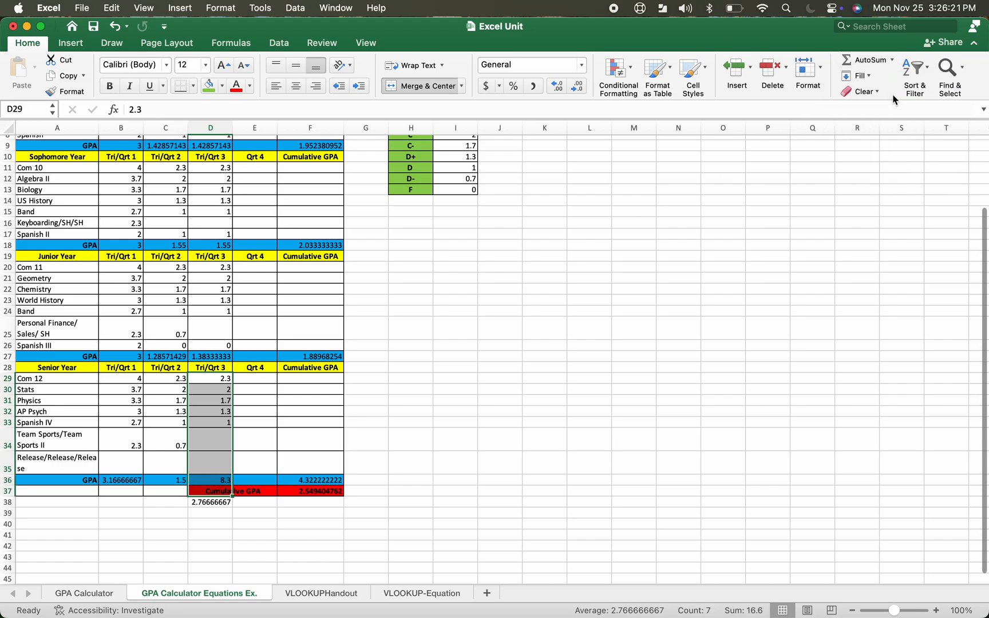
{"action": "left_click", "coordinate": [115, 26]}
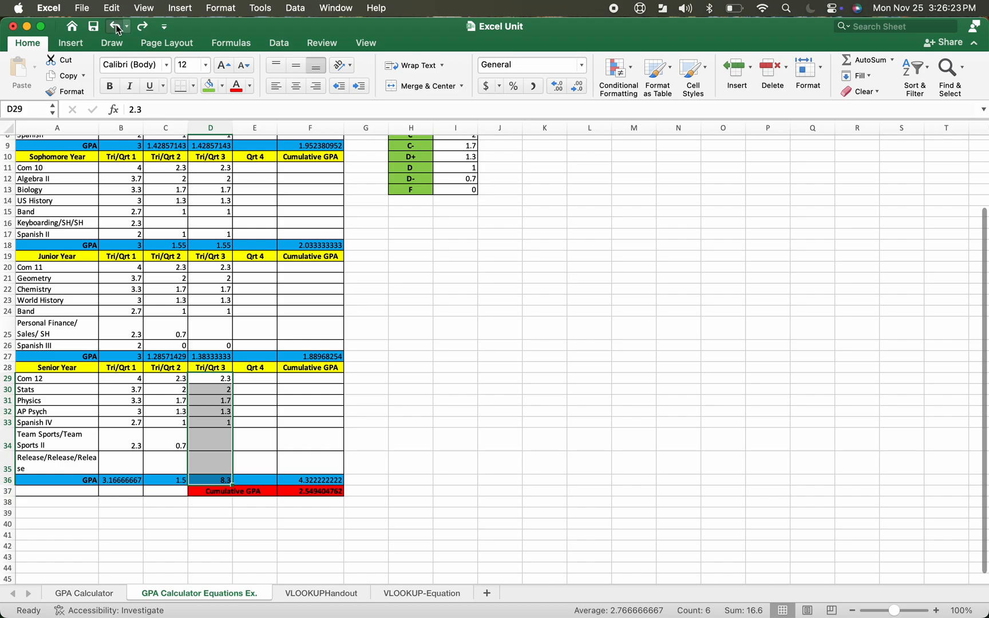
{"action": "left_click", "coordinate": [115, 26]}
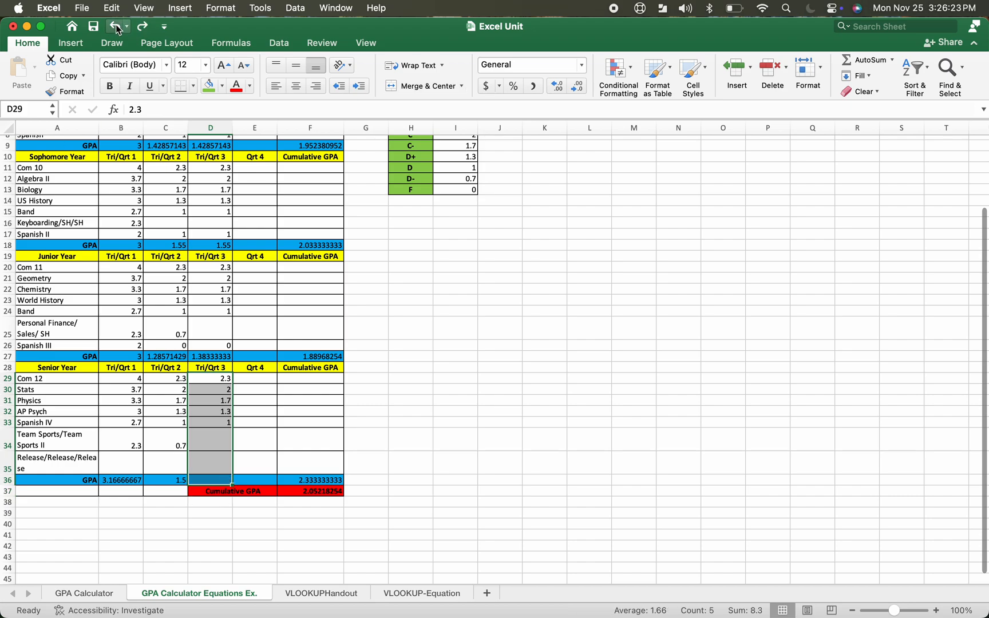
{"action": "left_click", "coordinate": [892, 60]}
{"action": "left_click", "coordinate": [892, 95]}
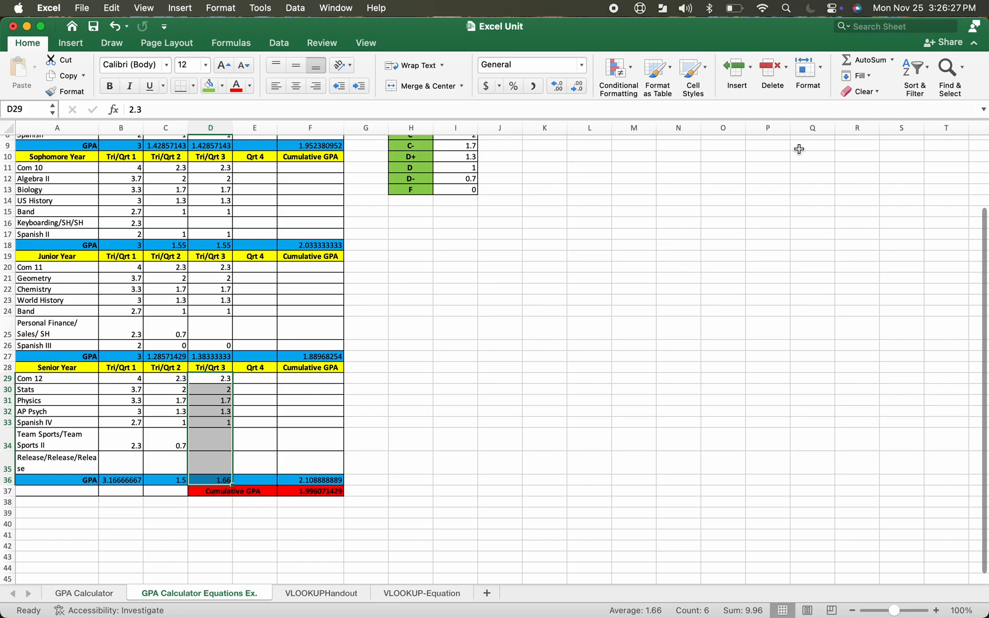
Copy the Junior Qrt 4 block E20:E27, including the IFERROR formula, into the Senior Qrt 4 column starting at E29
{"action": "left_click", "coordinate": [264, 444]}
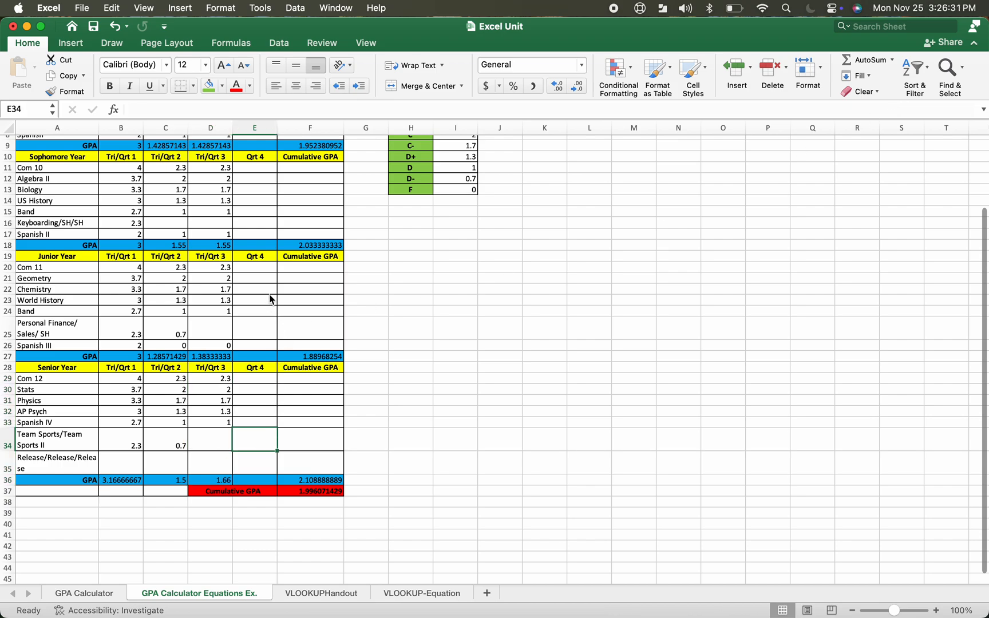
{"action": "left_click_drag", "start_coordinate": [262, 265], "coordinate": [258, 357]}
{"action": "key", "text": "super+c"}
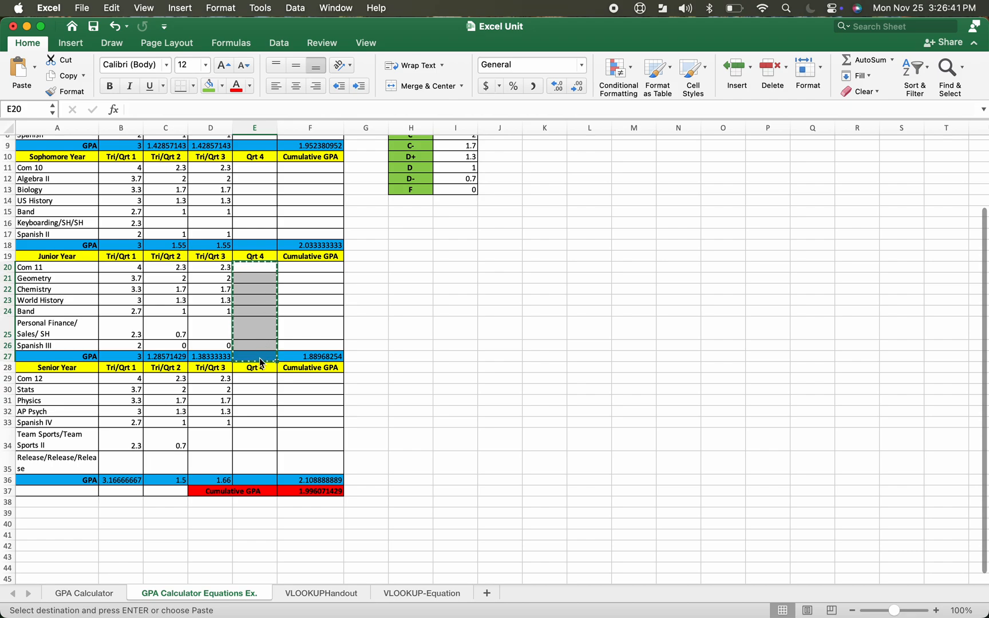
{"action": "left_click", "coordinate": [256, 383]}
{"action": "left_click_drag", "start_coordinate": [256, 383], "coordinate": [267, 474]}
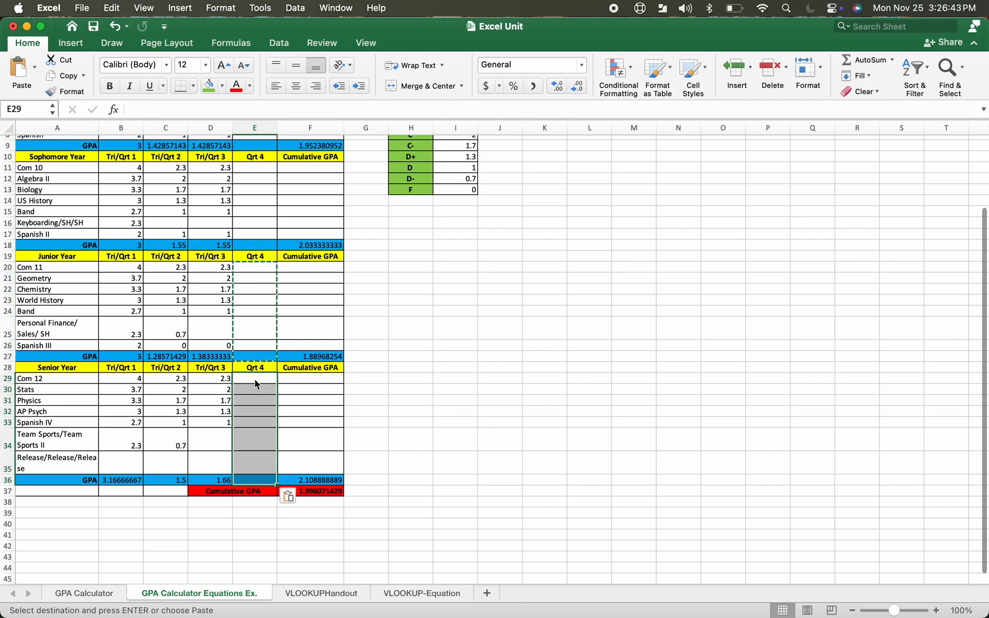
{"action": "key", "text": "super+v"}
{"action": "left_click", "coordinate": [269, 537]}
Enter sample Senior Qrt 4 grades 4, 4, 4, 4, 3.7 and 2 into E29:E34
{"action": "left_click", "coordinate": [267, 382]}
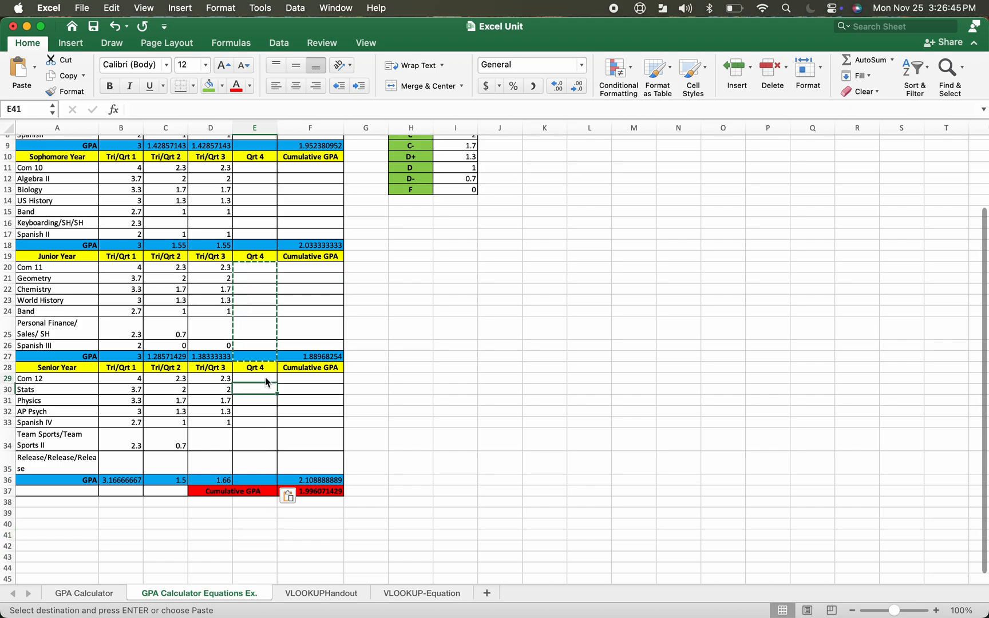
{"action": "type", "text": "4"}
{"action": "key", "text": "Return"}
{"action": "type", "text": "4"}
{"action": "key", "text": "Return"}
{"action": "type", "text": "4"}
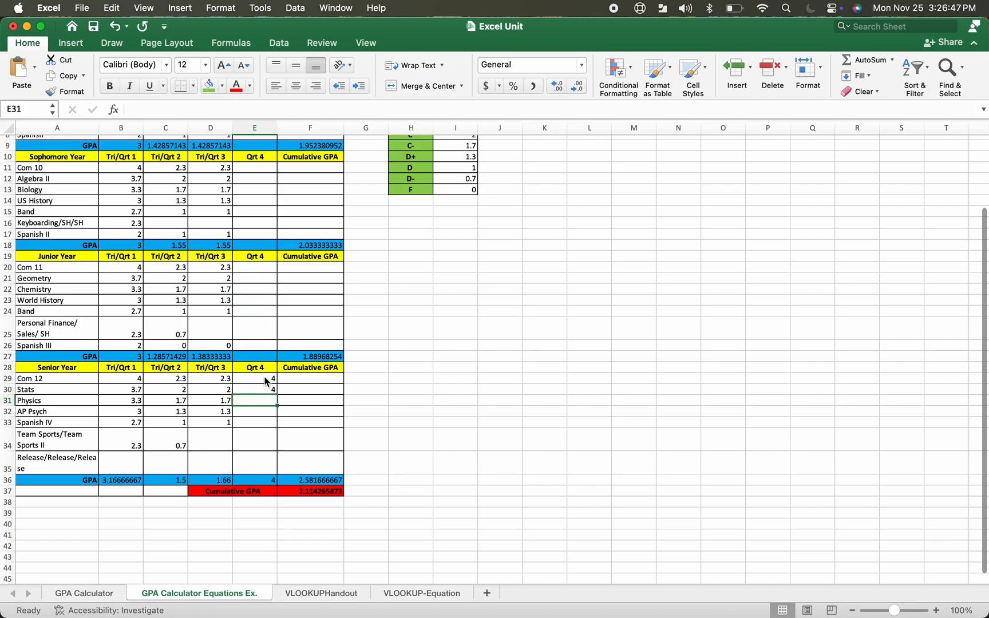
{"action": "key", "text": "Return"}
{"action": "type", "text": "4"}
{"action": "key", "text": "Return"}
{"action": "type", "text": "3.7"}
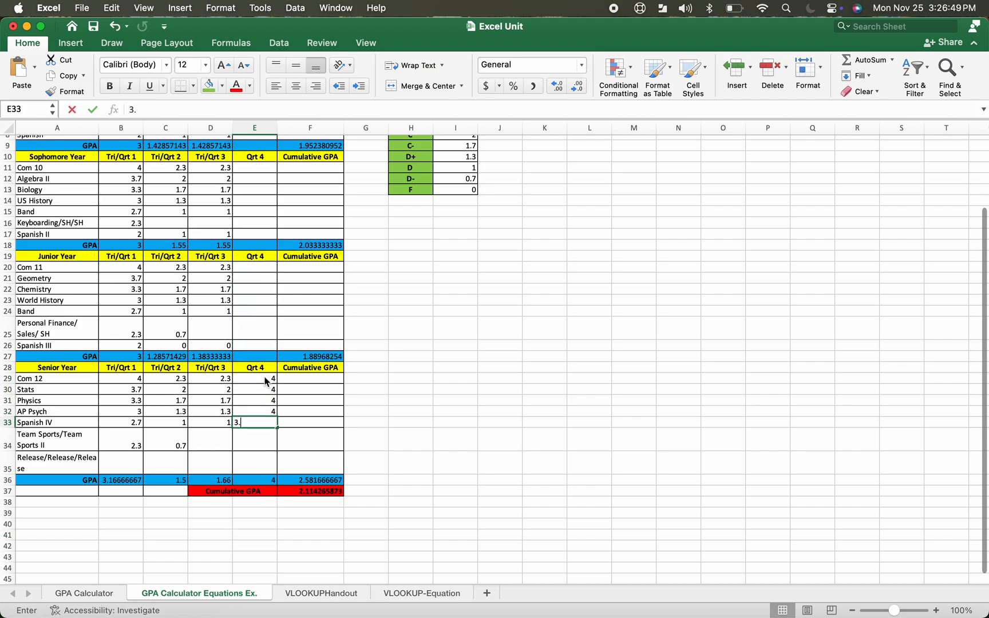
{"action": "key", "text": "Return"}
{"action": "type", "text": "2"}
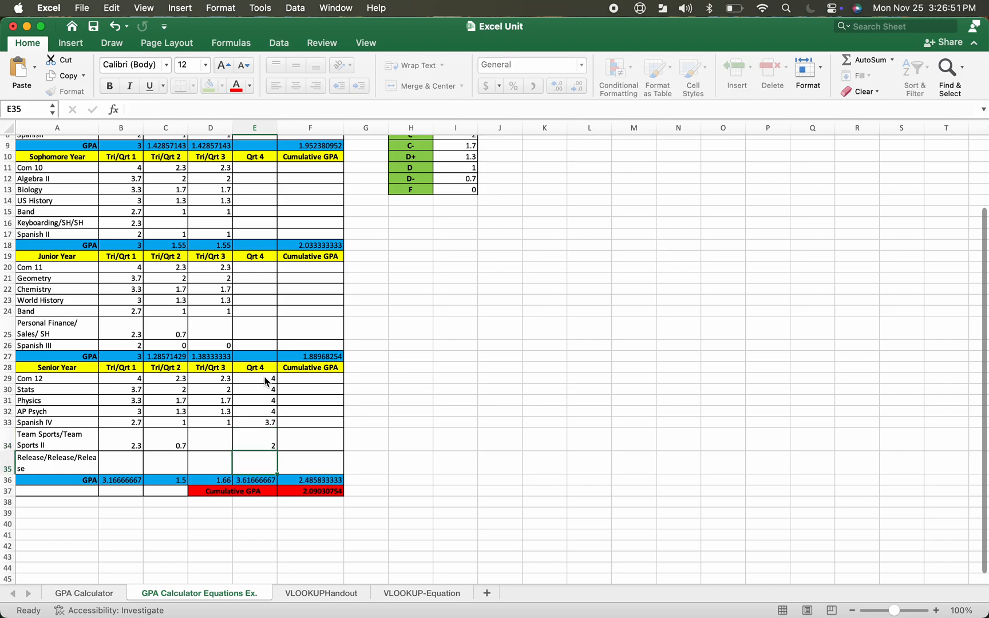
{"action": "key", "text": "Return"}
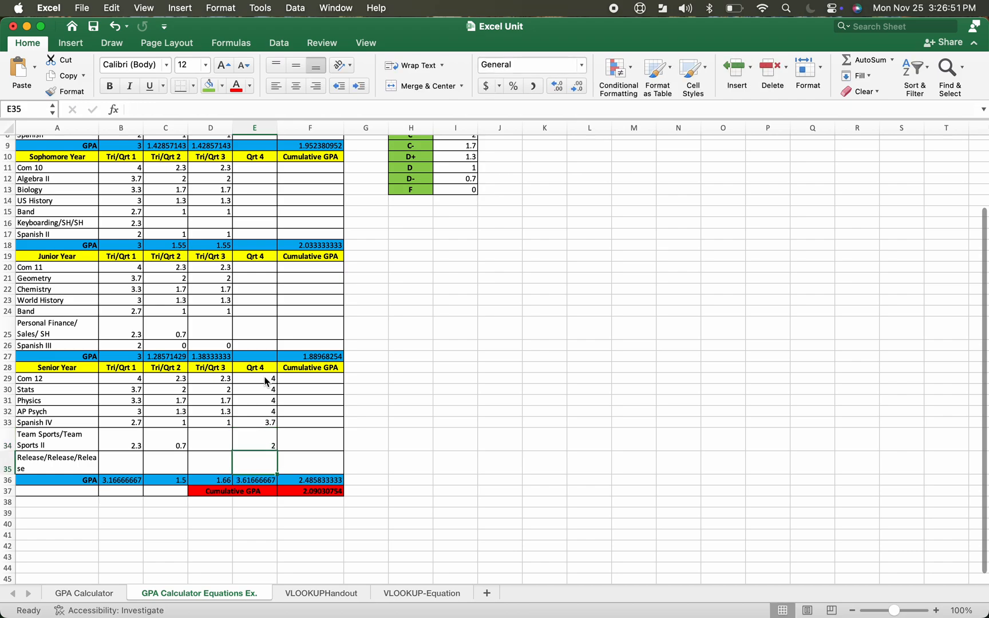
Undo all the sample Qrt 4 grade entries
{"action": "left_click", "coordinate": [114, 29]}
{"action": "left_click", "coordinate": [114, 29]}
{"action": "left_click", "coordinate": [113, 30]}
{"action": "left_click", "coordinate": [114, 30]}
{"action": "left_click", "coordinate": [114, 31]}
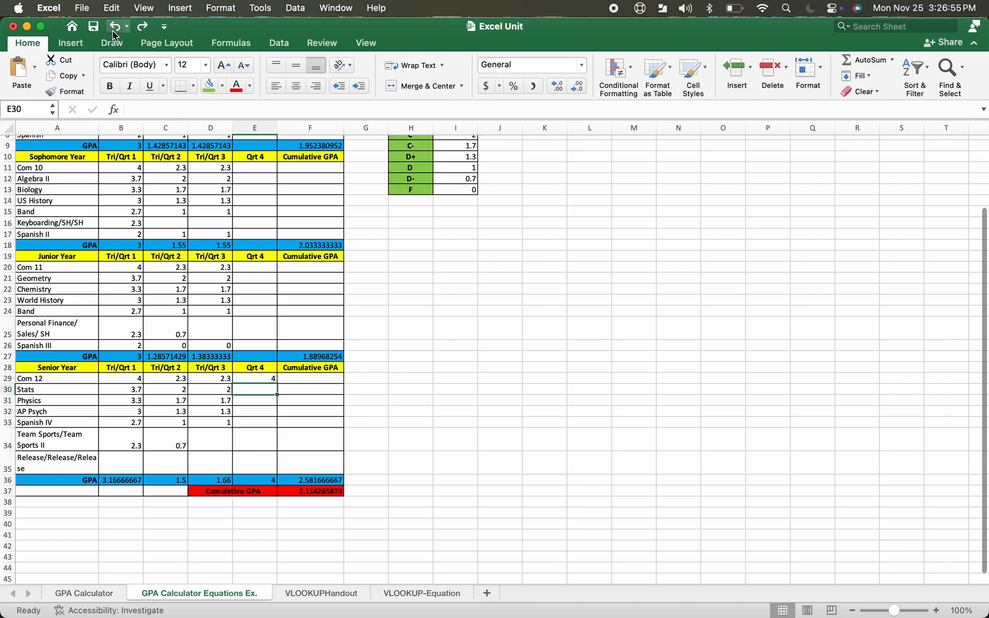
{"action": "left_click", "coordinate": [113, 31]}
Review the AVERAGE formulas in each year's GPA row and Cumulative GPA cell
{"action": "scroll", "coordinate": [247, 242], "scroll_direction": "up", "scroll_amount": 4}
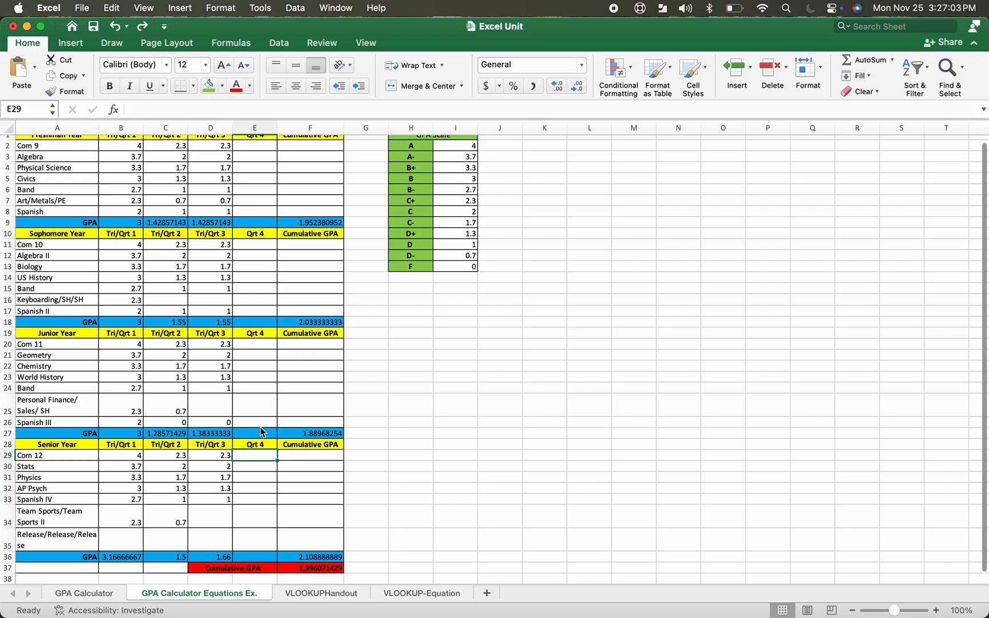
{"action": "scroll", "coordinate": [261, 432], "scroll_direction": "up", "scroll_amount": 1}
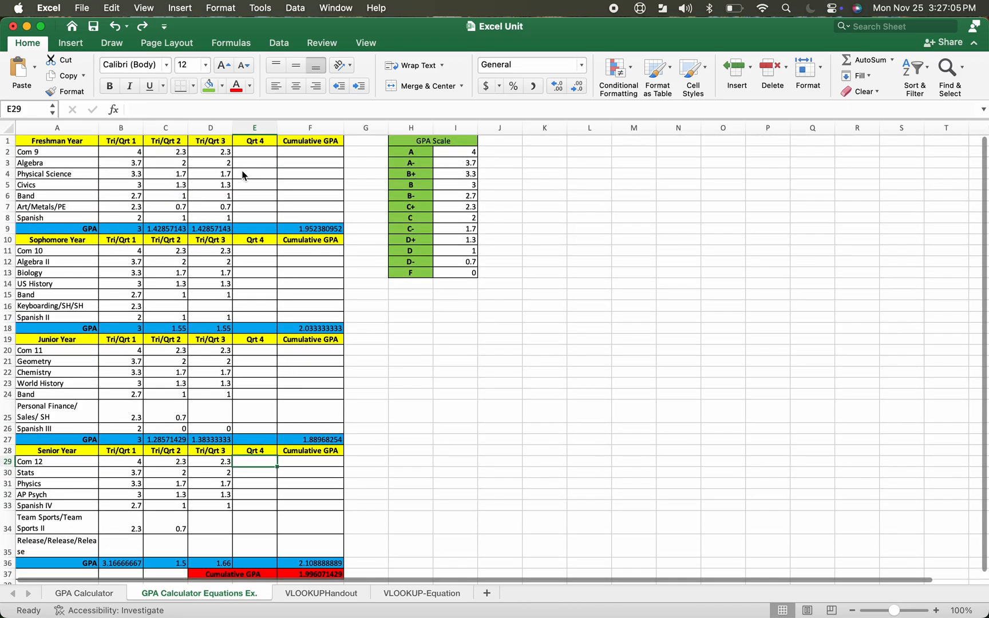
{"action": "left_click", "coordinate": [314, 229]}
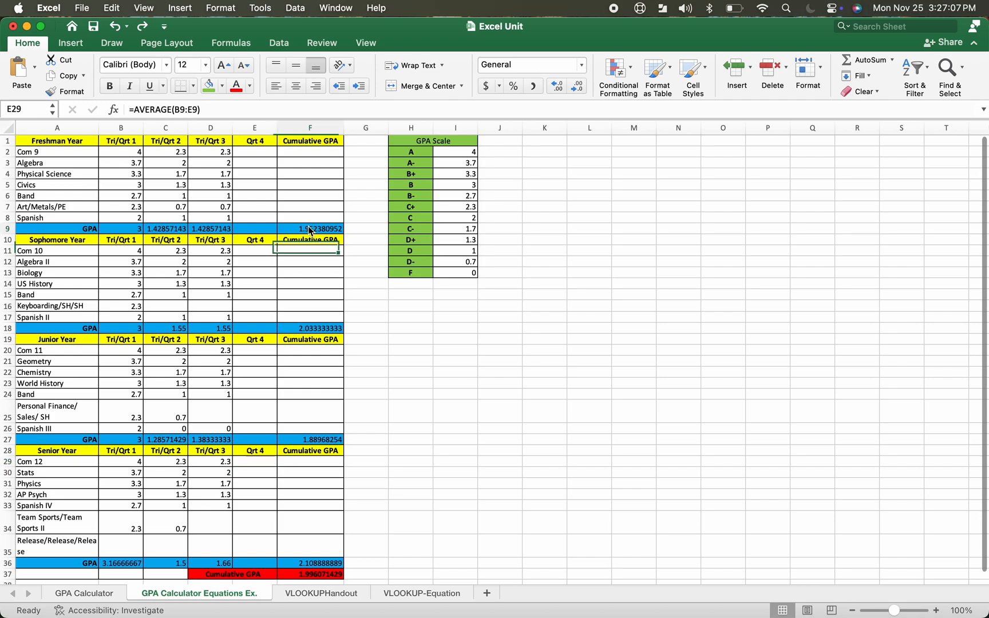
{"action": "left_click", "coordinate": [319, 329]}
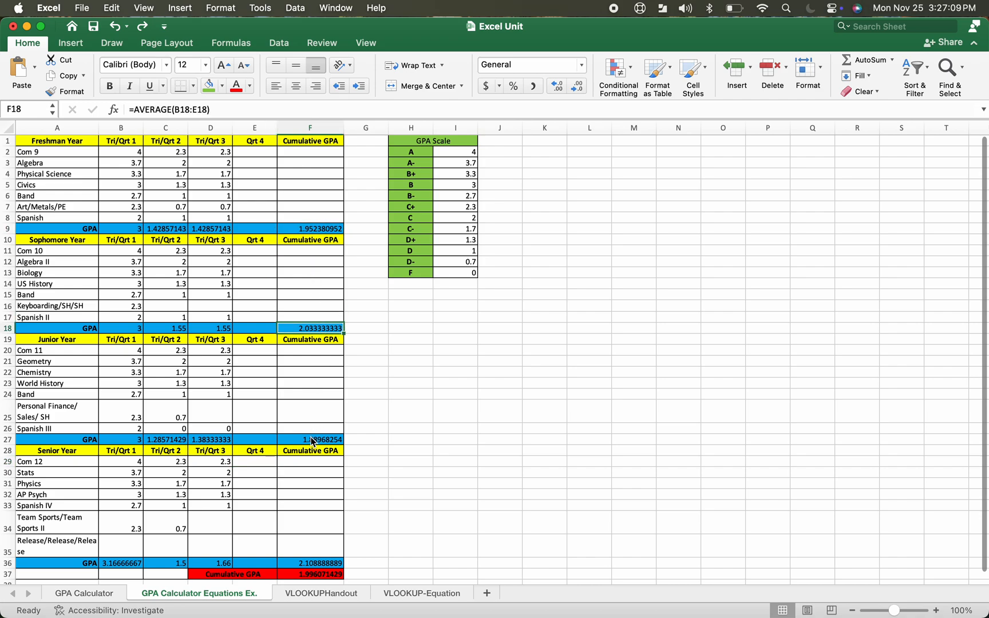
{"action": "left_click", "coordinate": [312, 441]}
{"action": "left_click", "coordinate": [312, 563]}
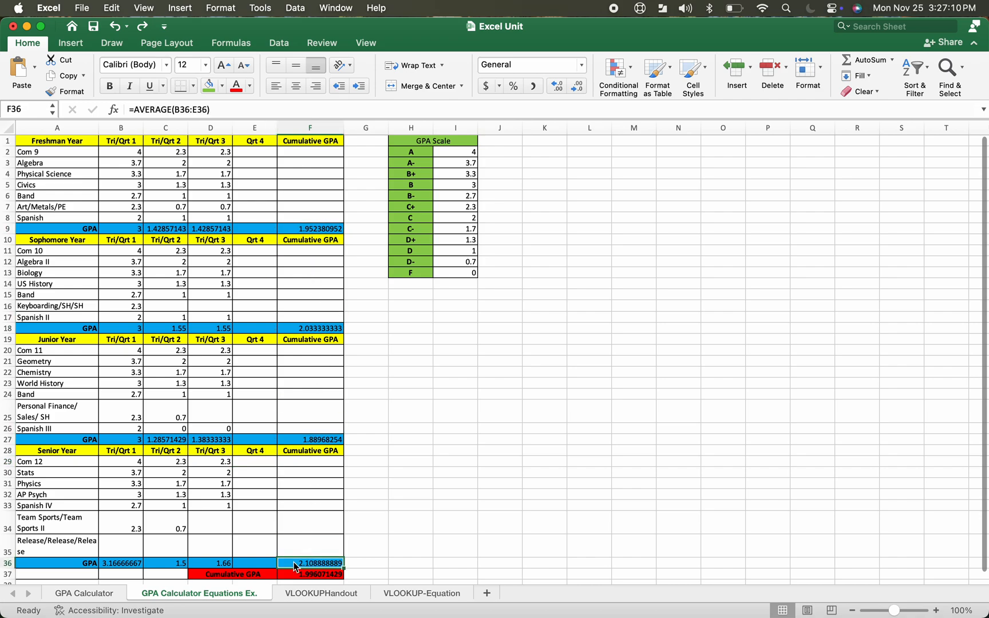
{"action": "left_click", "coordinate": [221, 567]}
{"action": "left_click", "coordinate": [174, 566]}
{"action": "left_click", "coordinate": [130, 568]}
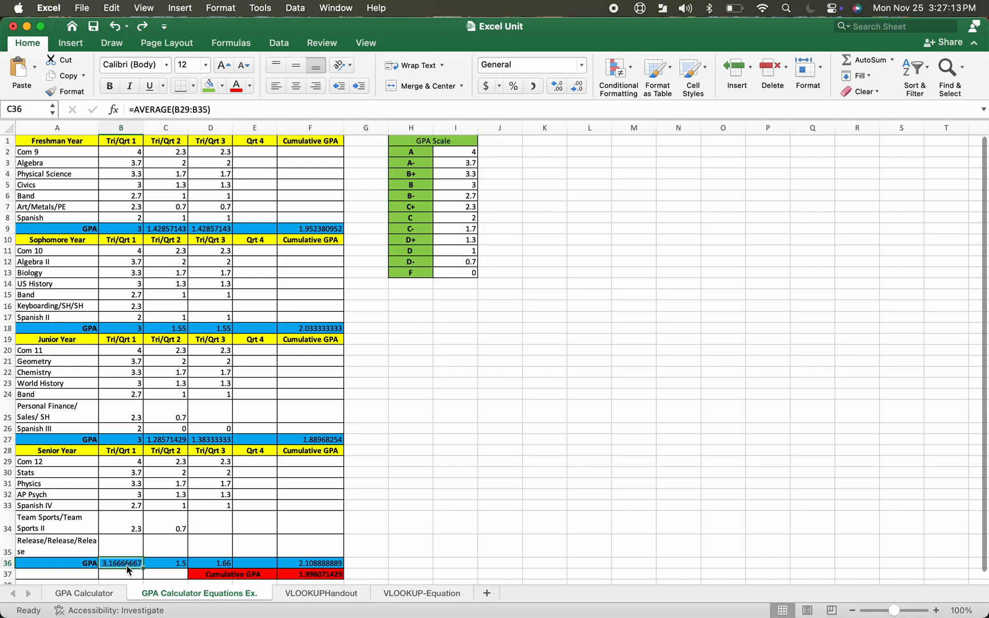
{"action": "left_click", "coordinate": [130, 431]}
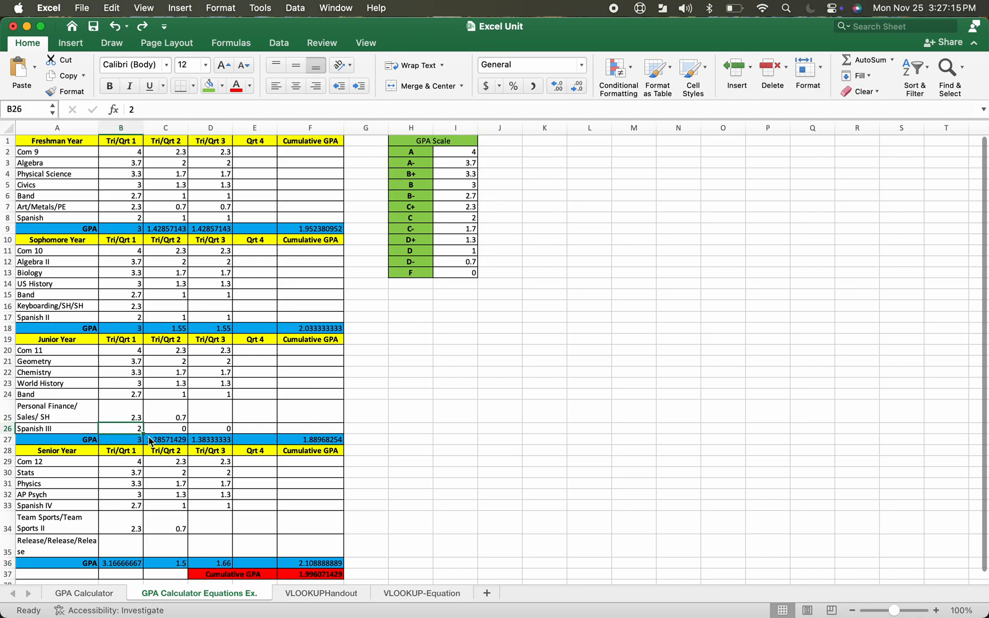
{"action": "left_click", "coordinate": [150, 441]}
{"action": "left_click", "coordinate": [128, 442]}
{"action": "left_click", "coordinate": [210, 444]}
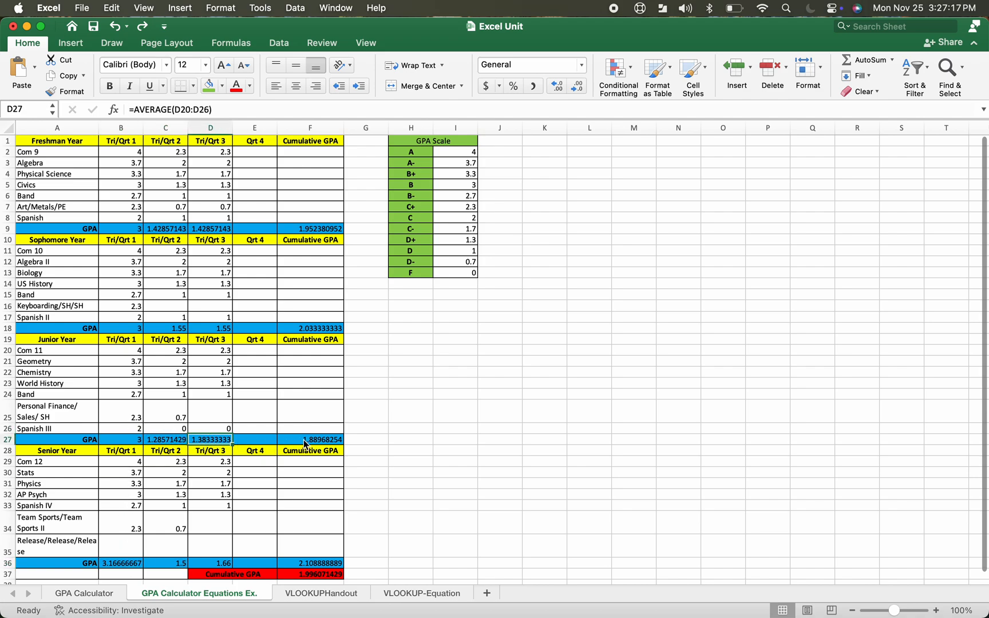
{"action": "left_click", "coordinate": [307, 446]}
{"action": "left_click", "coordinate": [316, 331]}
{"action": "left_click", "coordinate": [209, 330]}
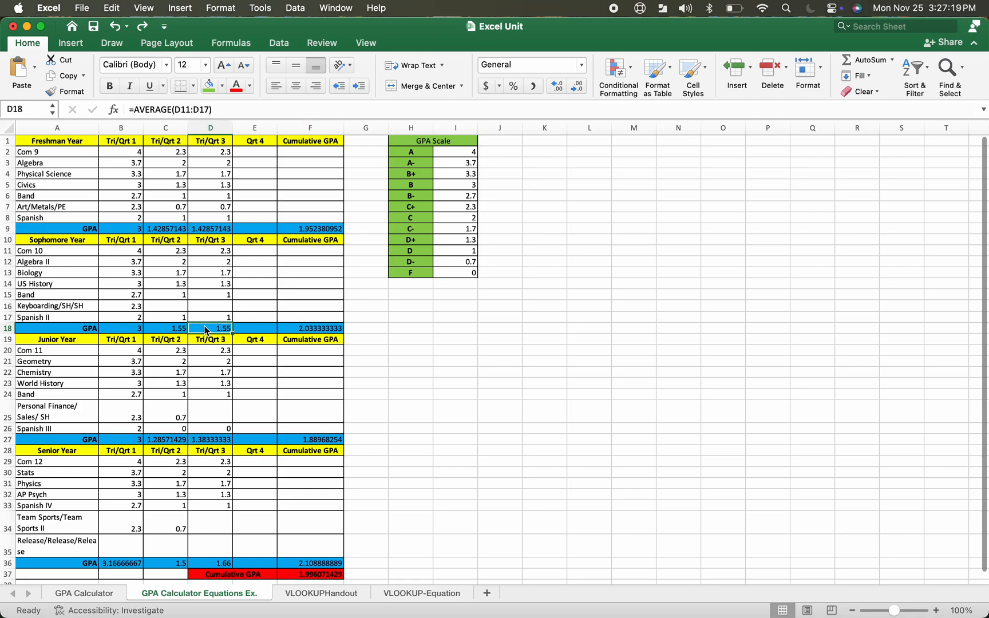
Enter test grades of 4 for Freshman Algebra and Civics in the Tri/Qrt 1 column
{"action": "left_click", "coordinate": [186, 329]}
{"action": "left_click", "coordinate": [137, 329]}
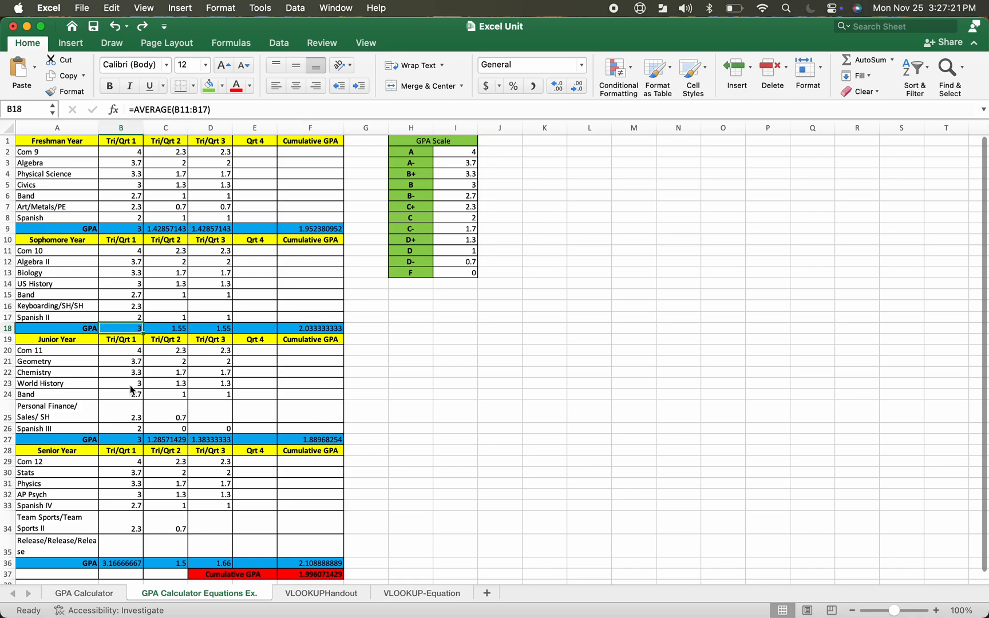
{"action": "left_click", "coordinate": [134, 166]}
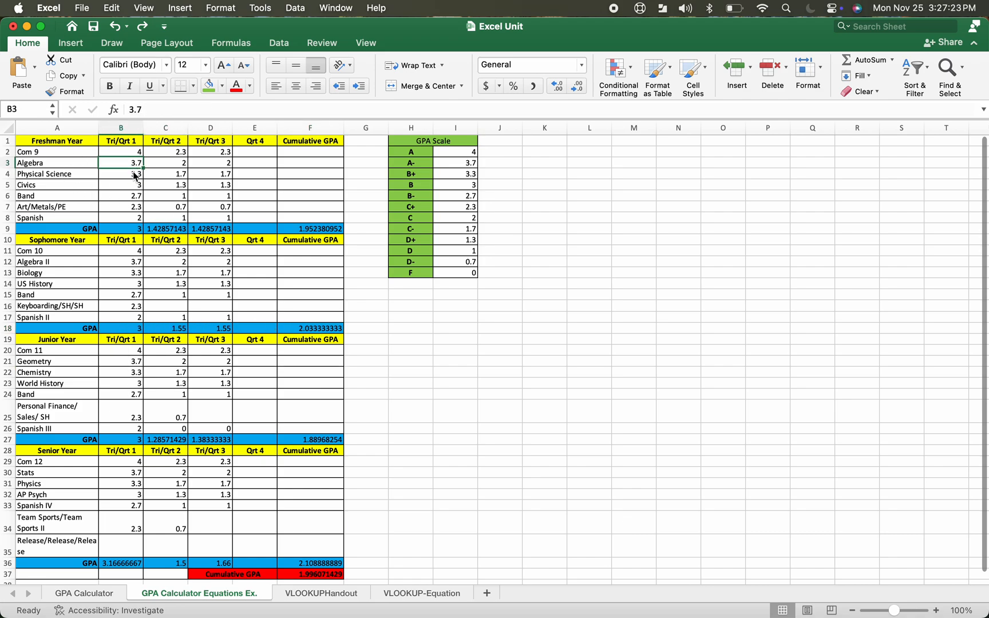
{"action": "type", "text": "4"}
{"action": "key", "text": "Return"}
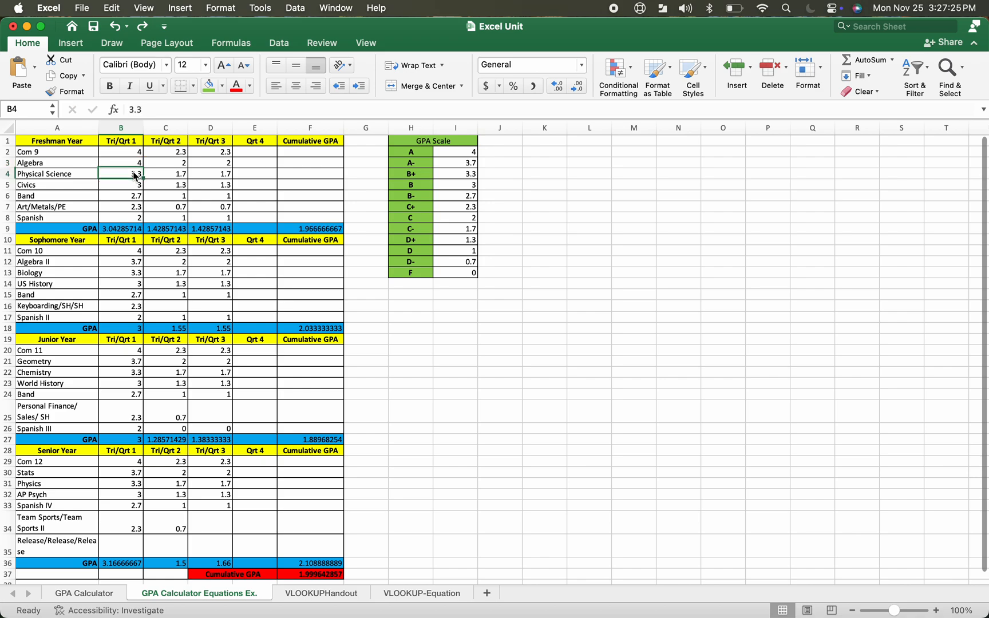
{"action": "key", "text": "Up"}
{"action": "key", "text": "Up"}
{"action": "key", "text": "Up"}
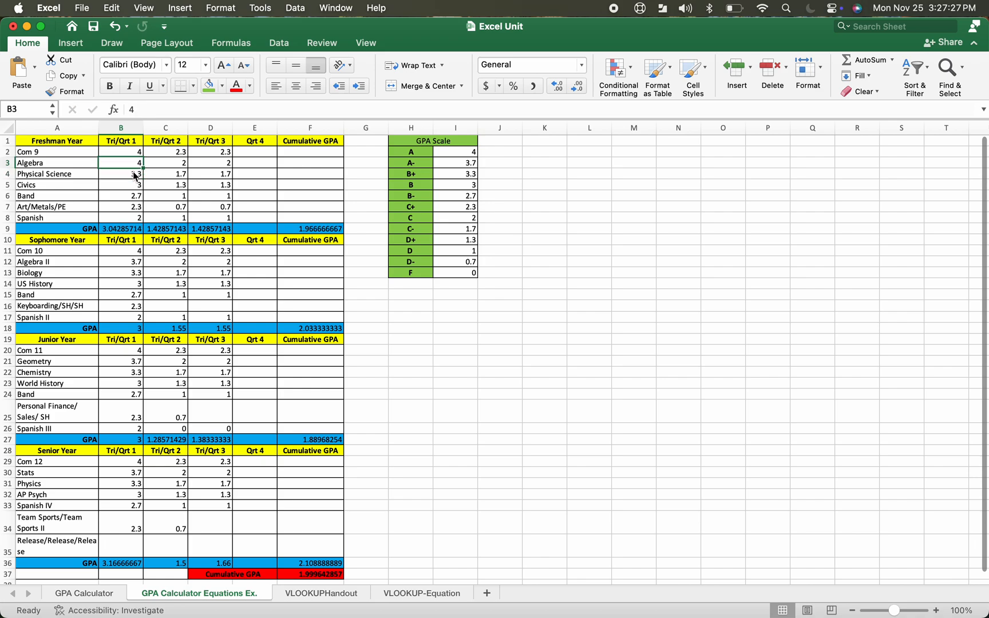
{"action": "key", "text": "Down"}
{"action": "key", "text": "Down"}
{"action": "key", "text": "Down"}
{"action": "key", "text": "Down"}
{"action": "key", "text": "Down"}
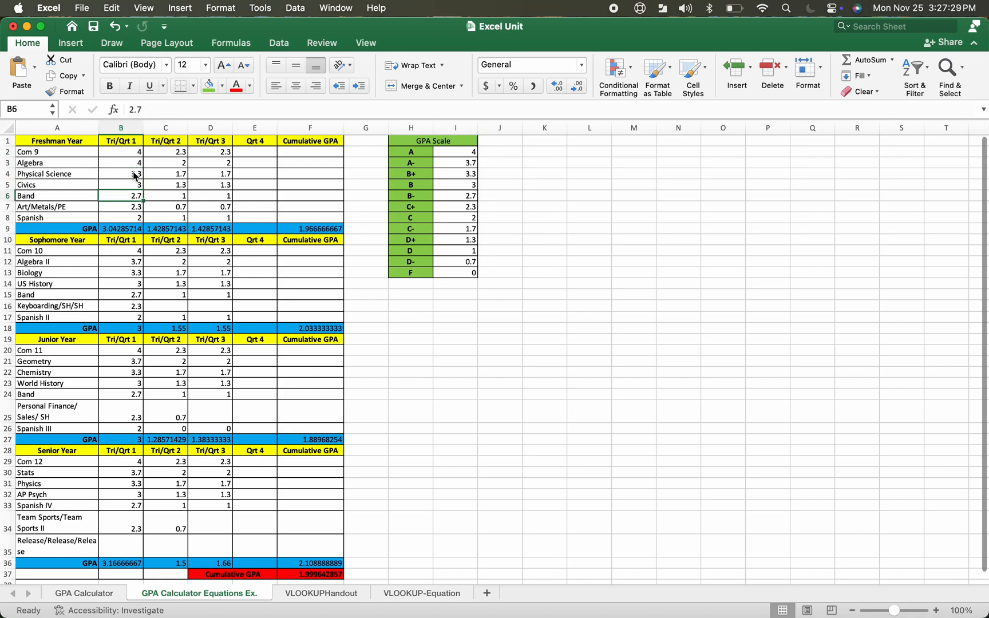
{"action": "key", "text": "Up"}
{"action": "type", "text": "4"}
{"action": "key", "text": "Return"}
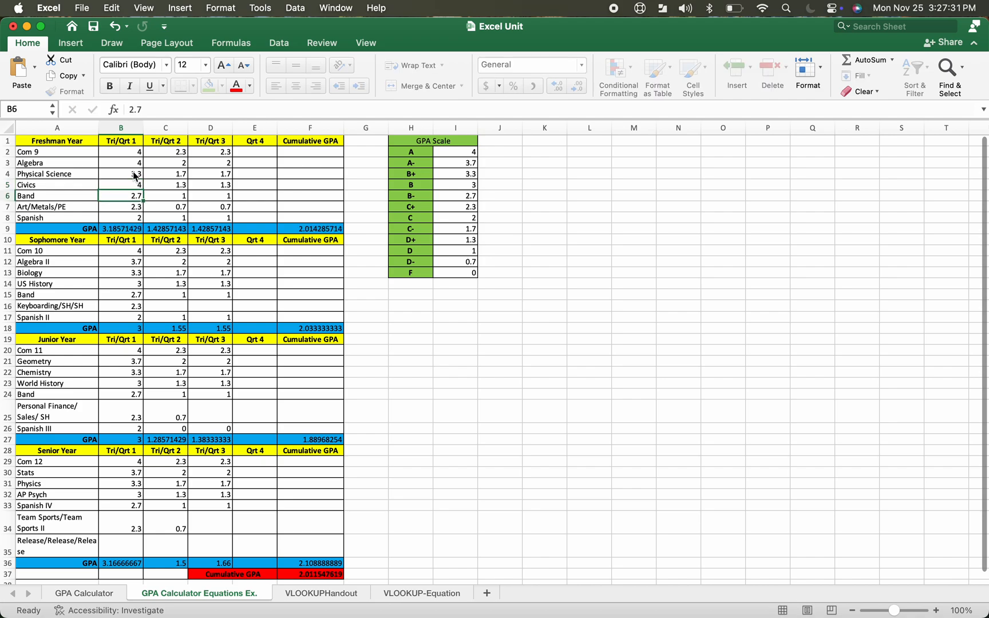
{"action": "key", "text": "Down"}
Undo the test grade entries
{"action": "left_click", "coordinate": [114, 28]}
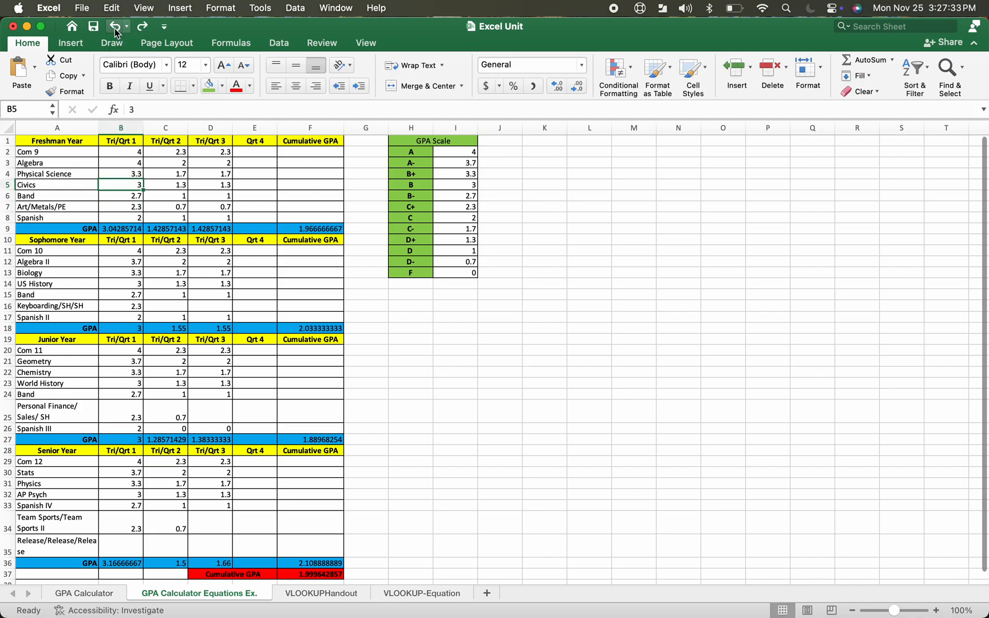
{"action": "left_click", "coordinate": [115, 28]}
{"action": "left_click", "coordinate": [114, 28]}
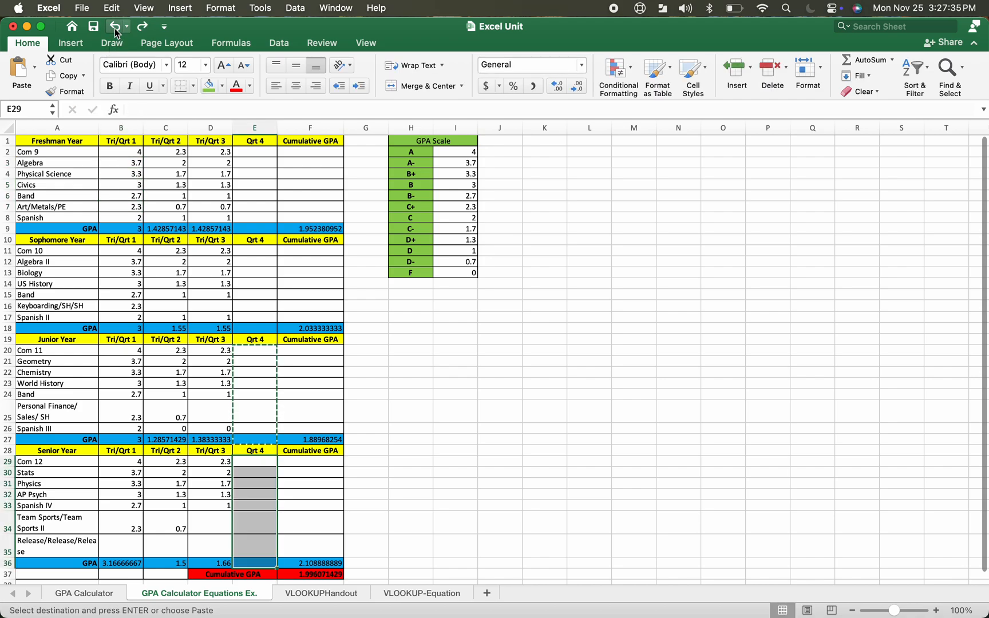